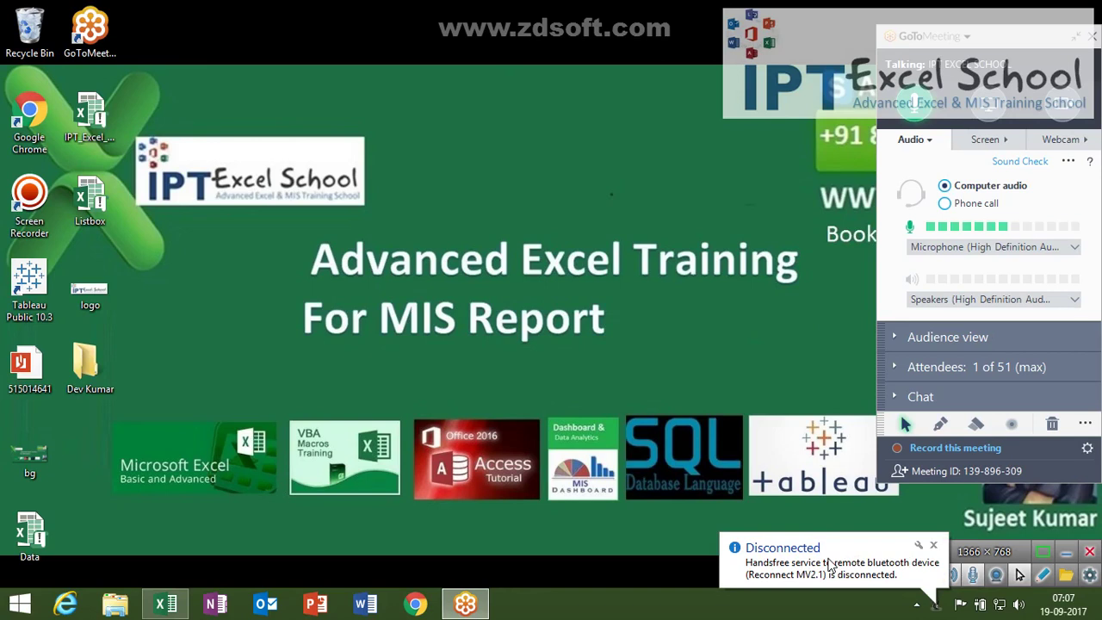
# Step: Shrink the GoToMeeting controls, then reopen the full panel and collapse its audio settings
pyautogui.click(1081, 39)
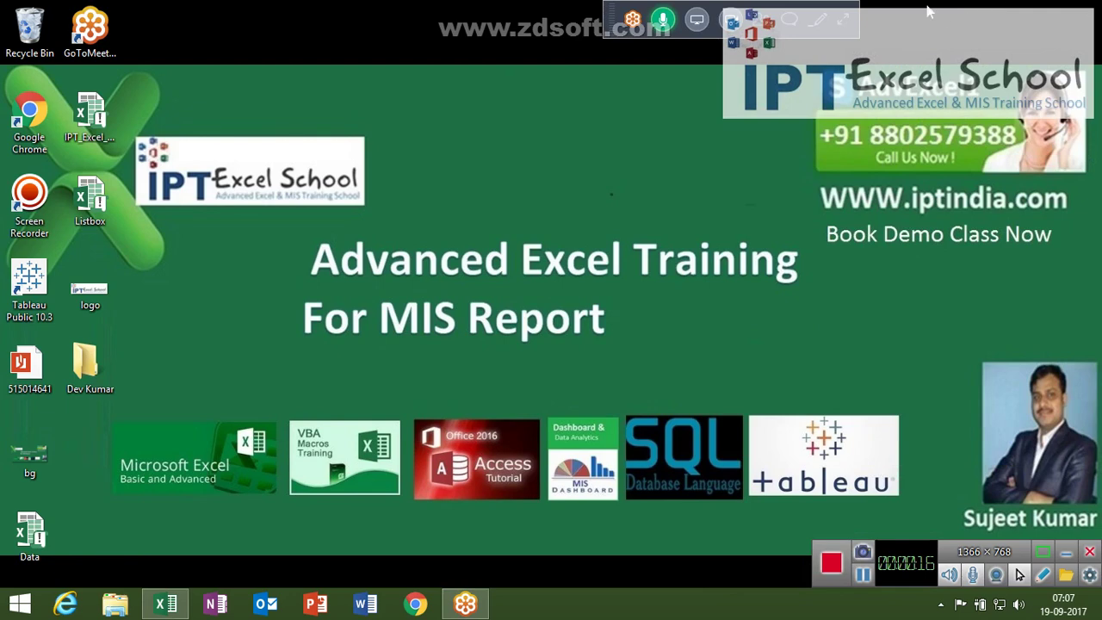
pyautogui.click(845, 18)
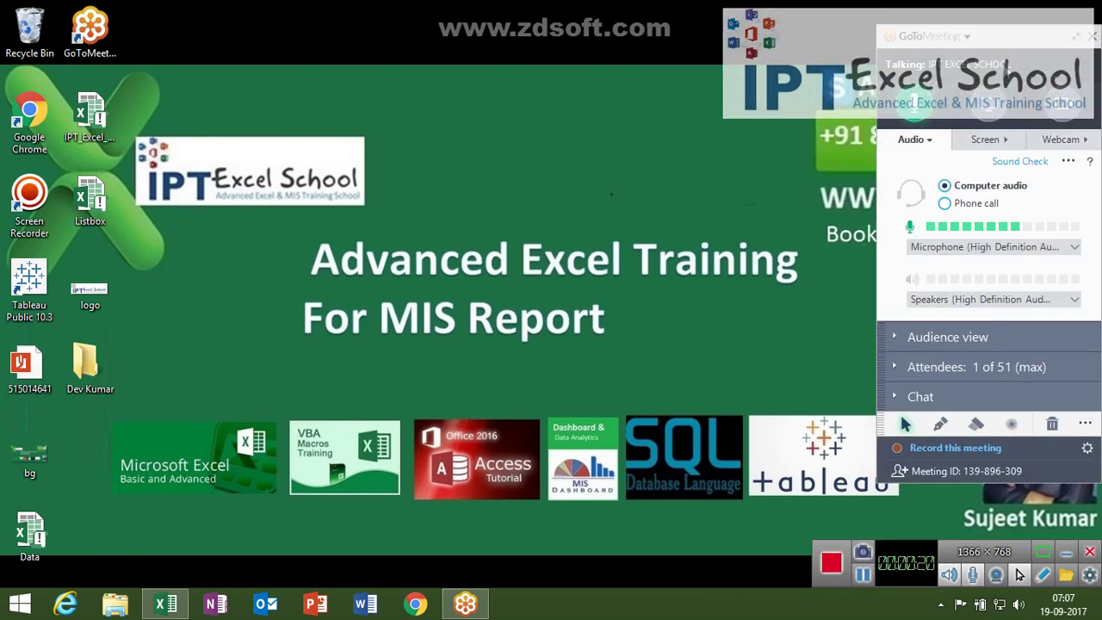
pyautogui.click(924, 143)
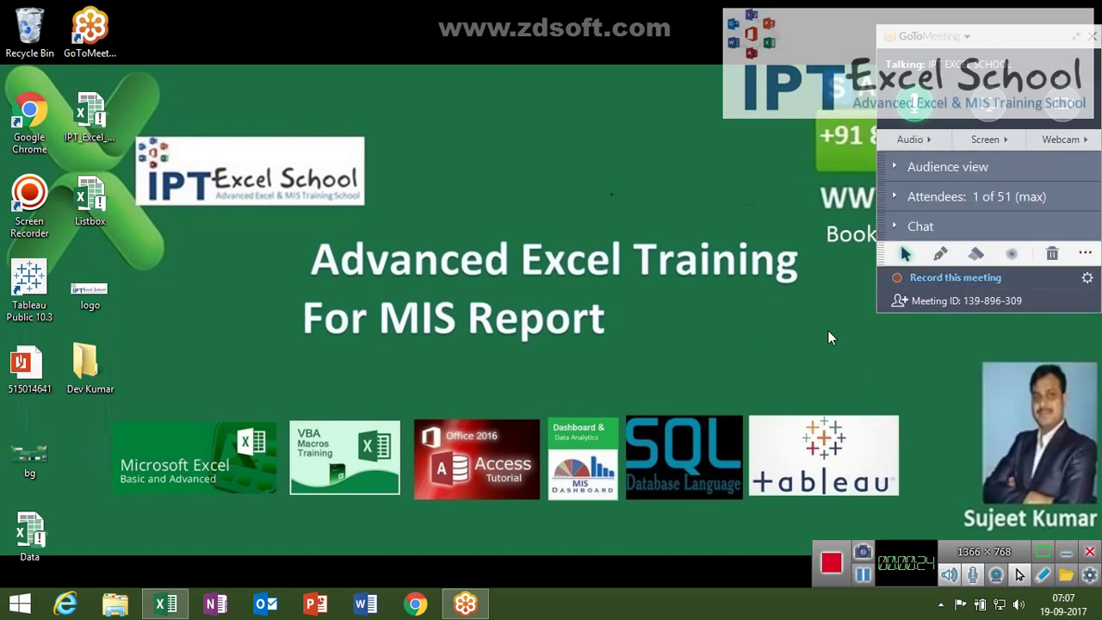
# Step: Check the join link in cell F6 of the Excel workbook, minimize Excel, and collapse the meeting panel
pyautogui.click(166, 606)
pyautogui.click(472, 185)
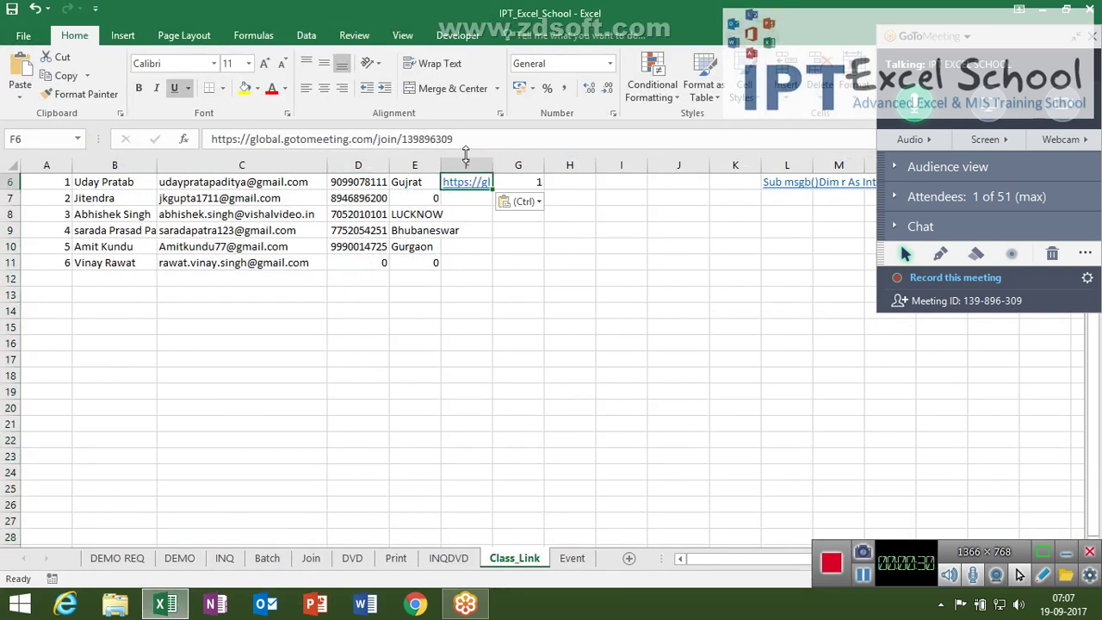
pyautogui.click(1043, 10)
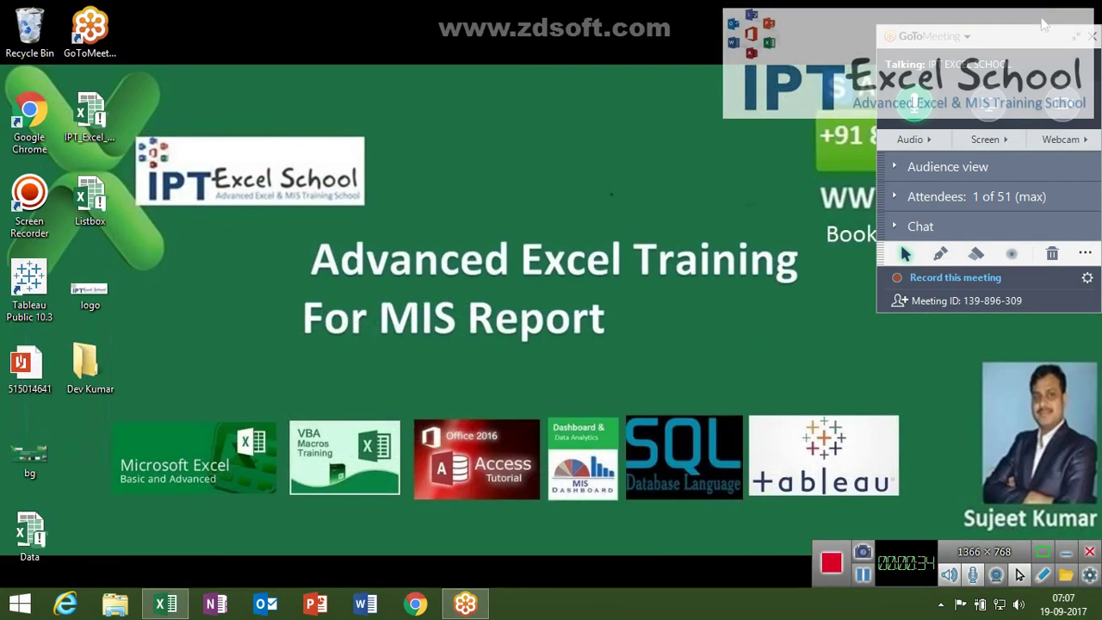
pyautogui.click(1074, 38)
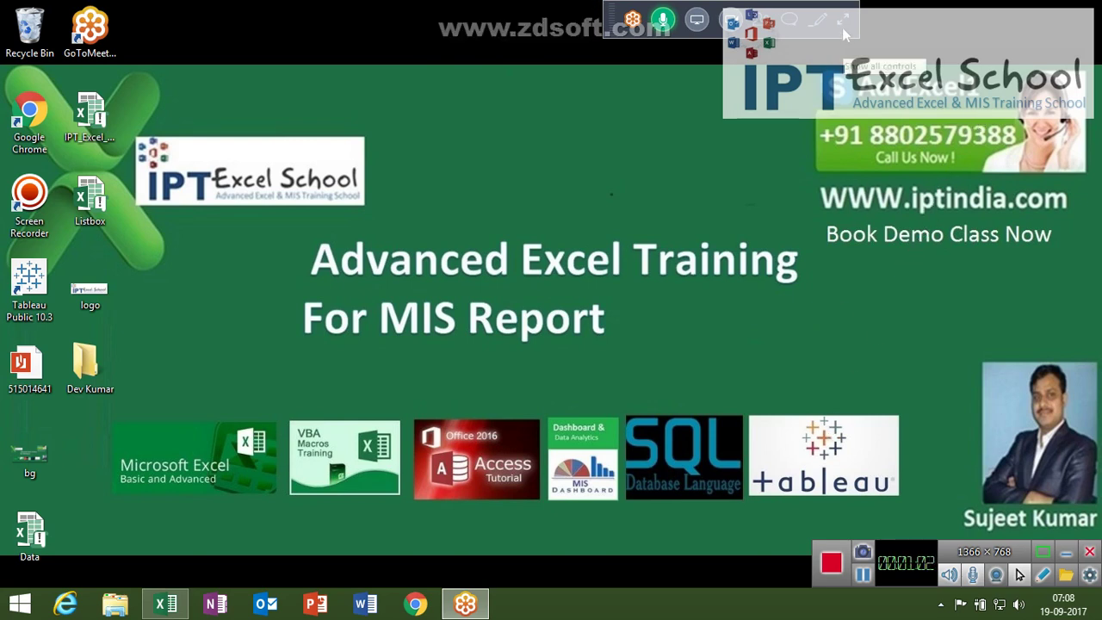
# Step: Expand the GoToMeeting panel with its attendee list and mute one attendee's microphone
pyautogui.moveTo(845, 19)
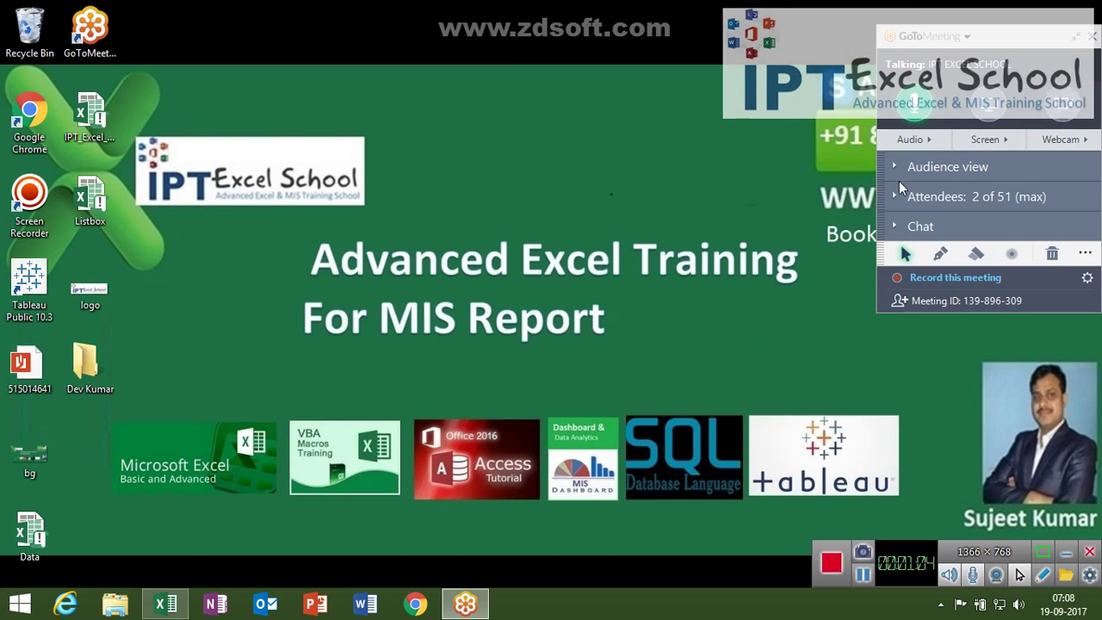
pyautogui.click(902, 195)
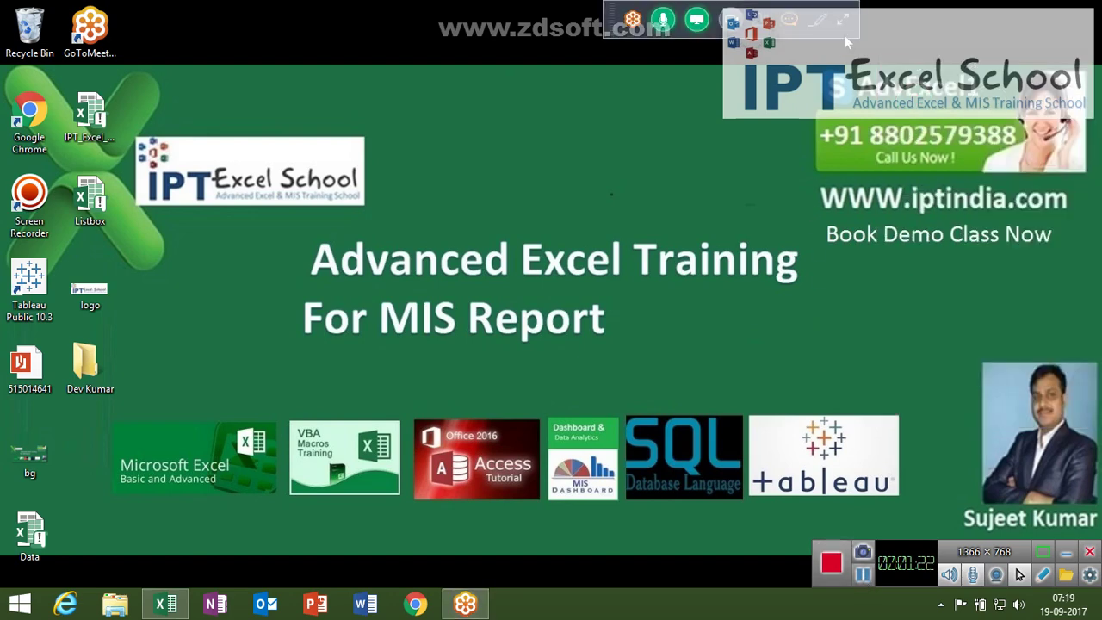
pyautogui.click(845, 21)
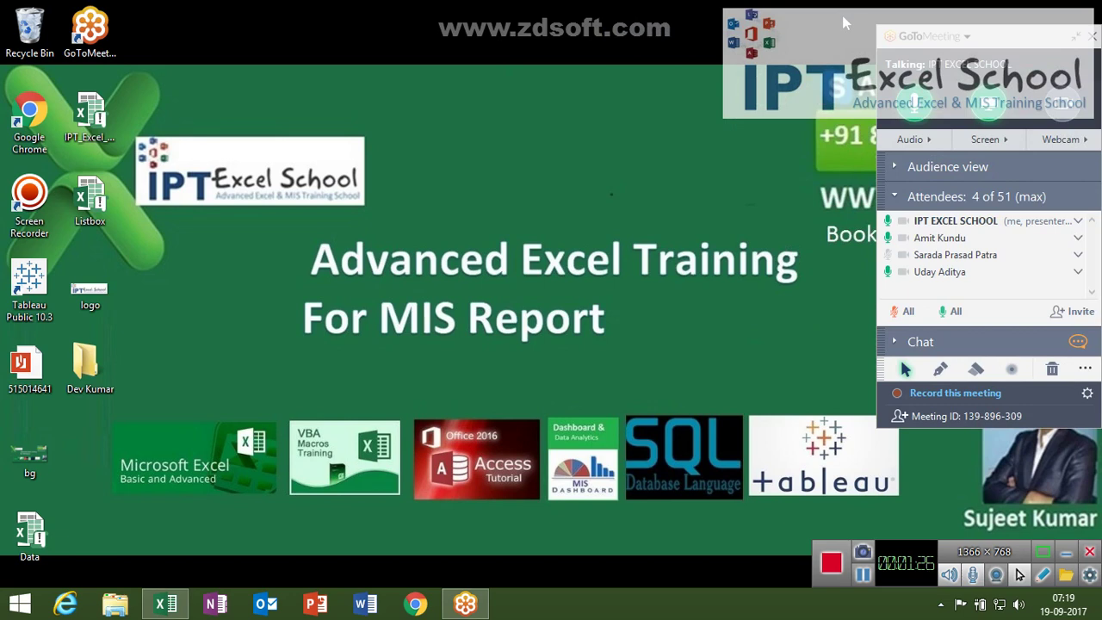
pyautogui.click(1076, 43)
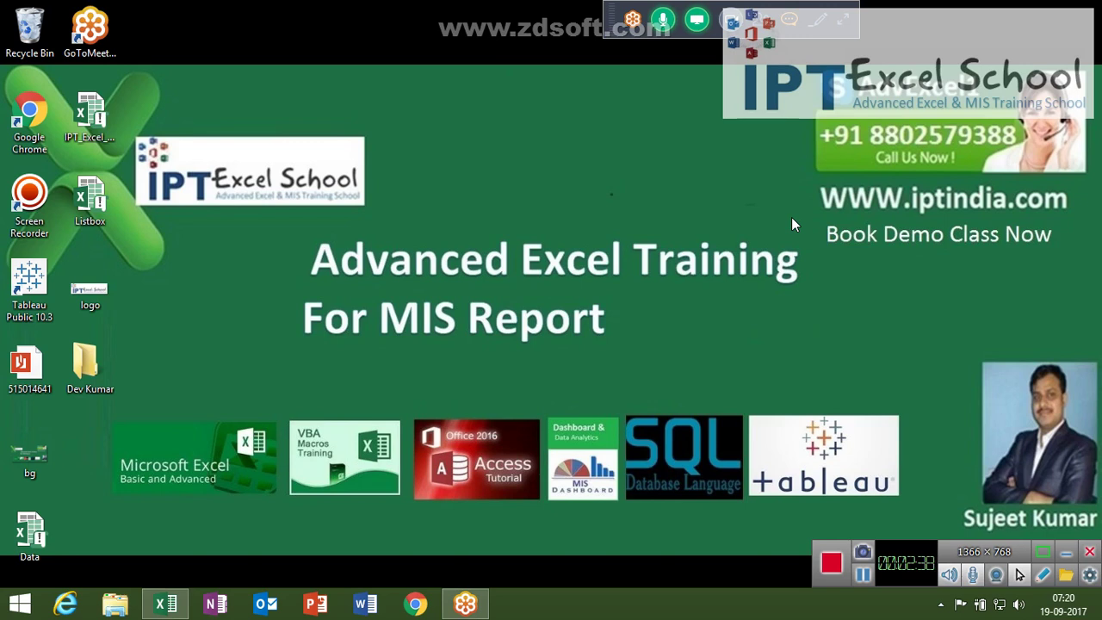
pyautogui.click(844, 19)
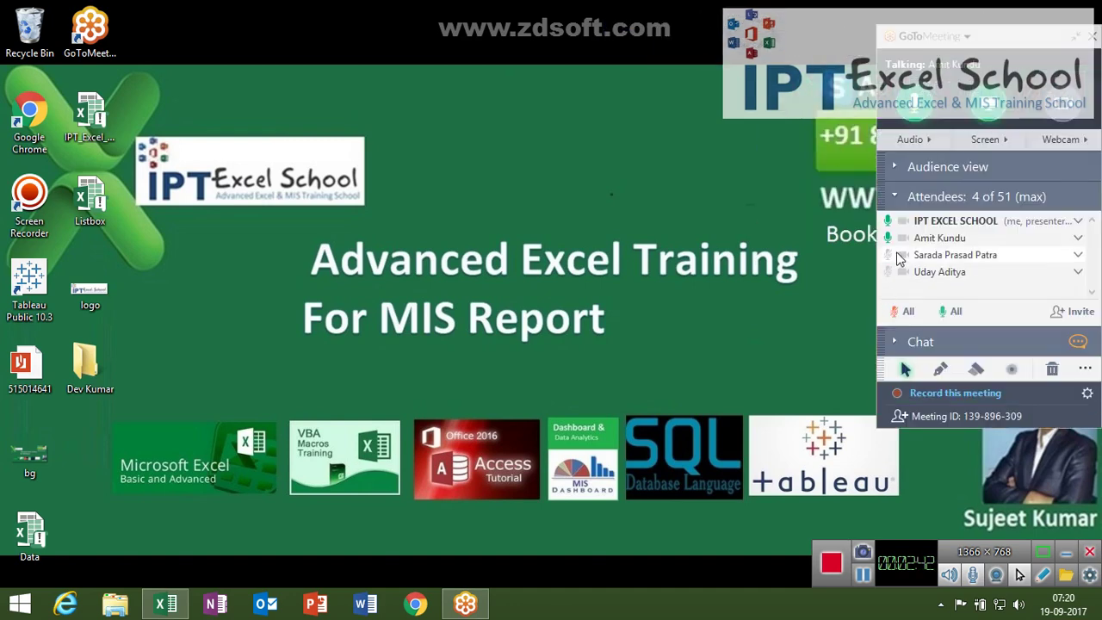
pyautogui.click(888, 237)
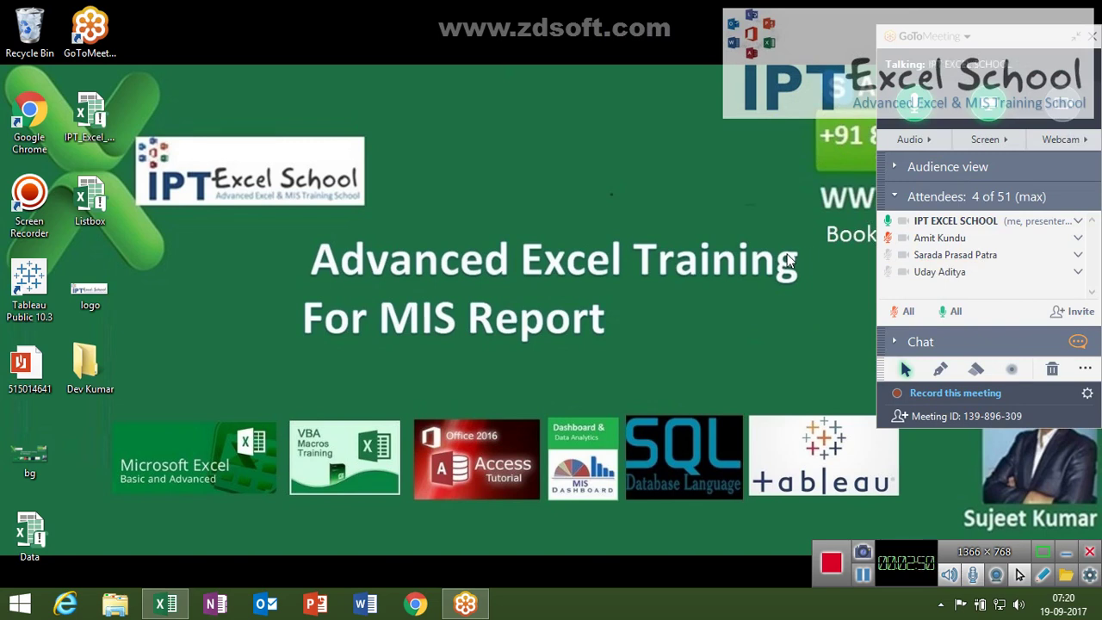
# Step: Bring Excel back to the front and create a new blank workbook with Ctrl+N
pyautogui.click(166, 604)
pyautogui.click(247, 468)
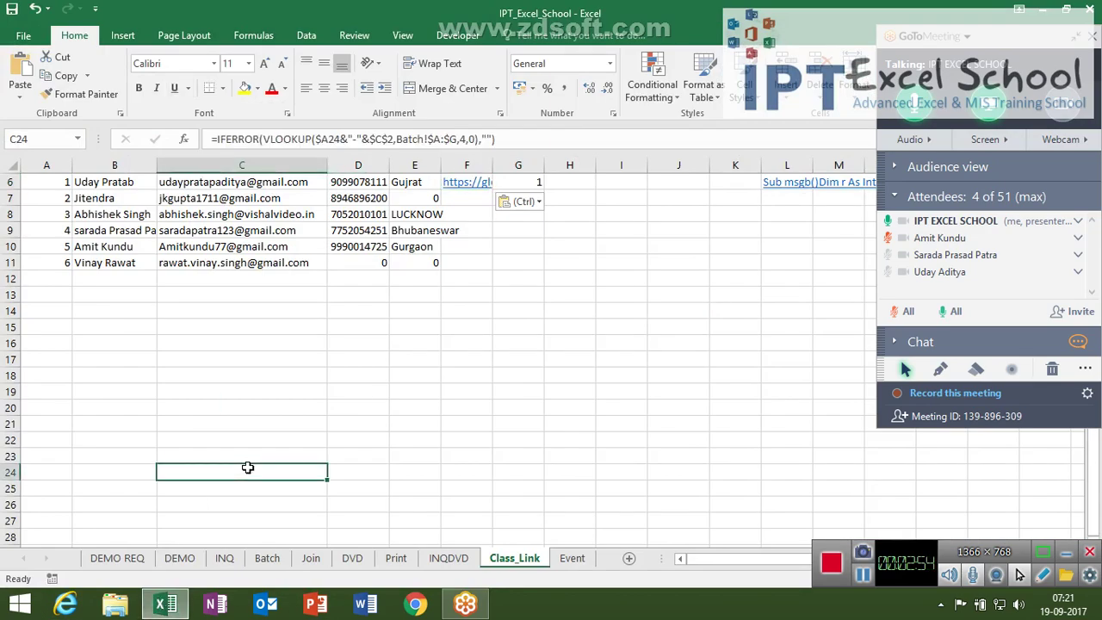
pyautogui.hotkey('ctrl', 'n')
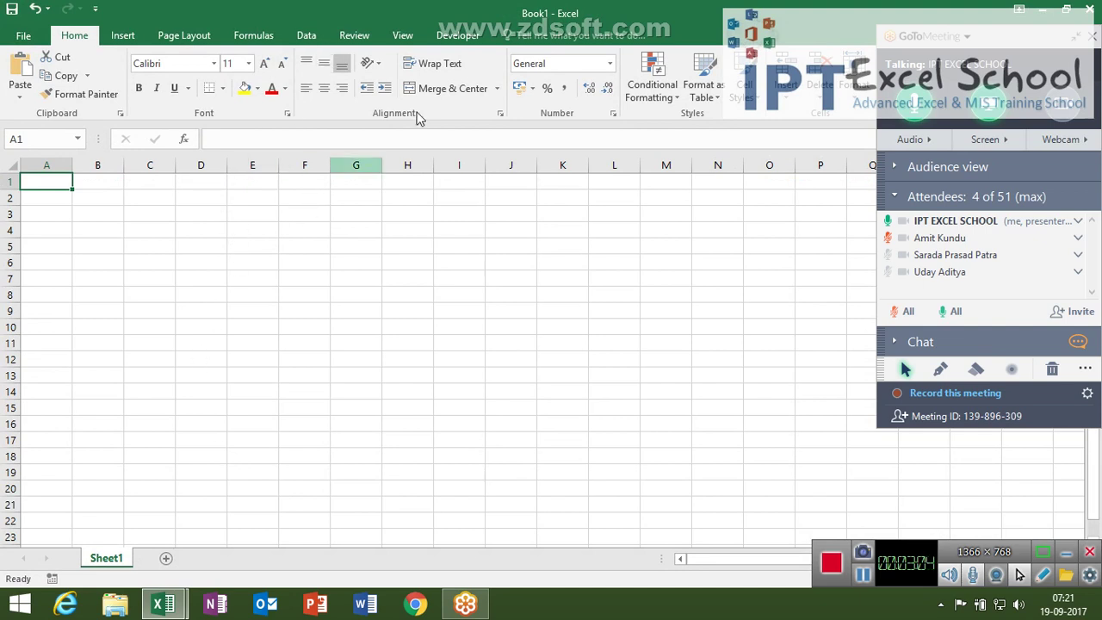
# Step: Look over the Developer tab's Insert controls gallery, then start recording the meeting and shrink its panel
pyautogui.click(451, 38)
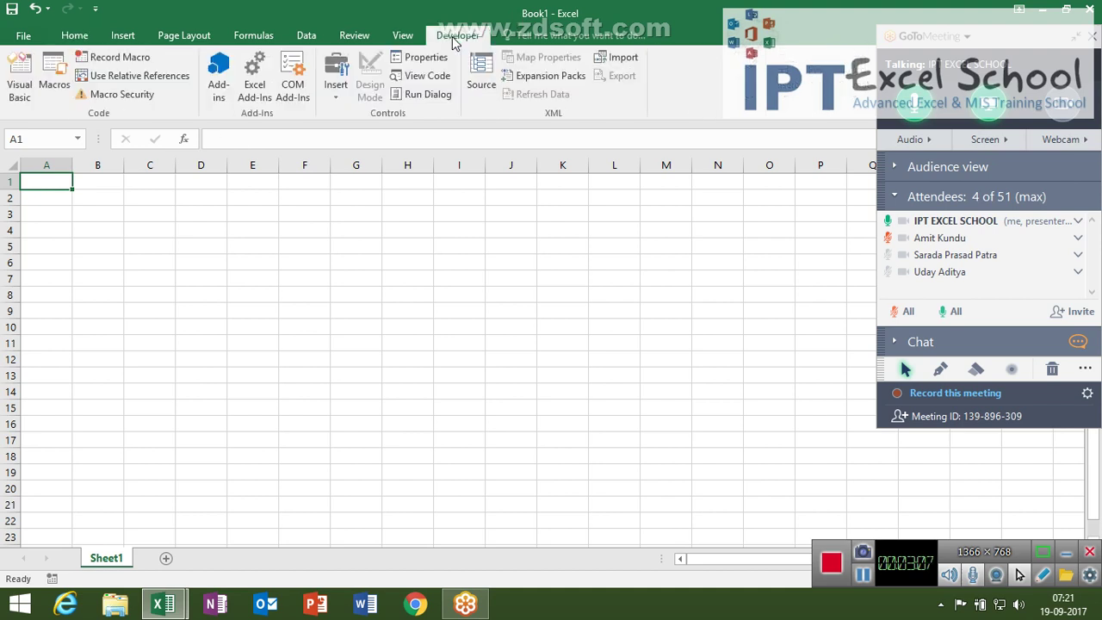
pyautogui.click(334, 99)
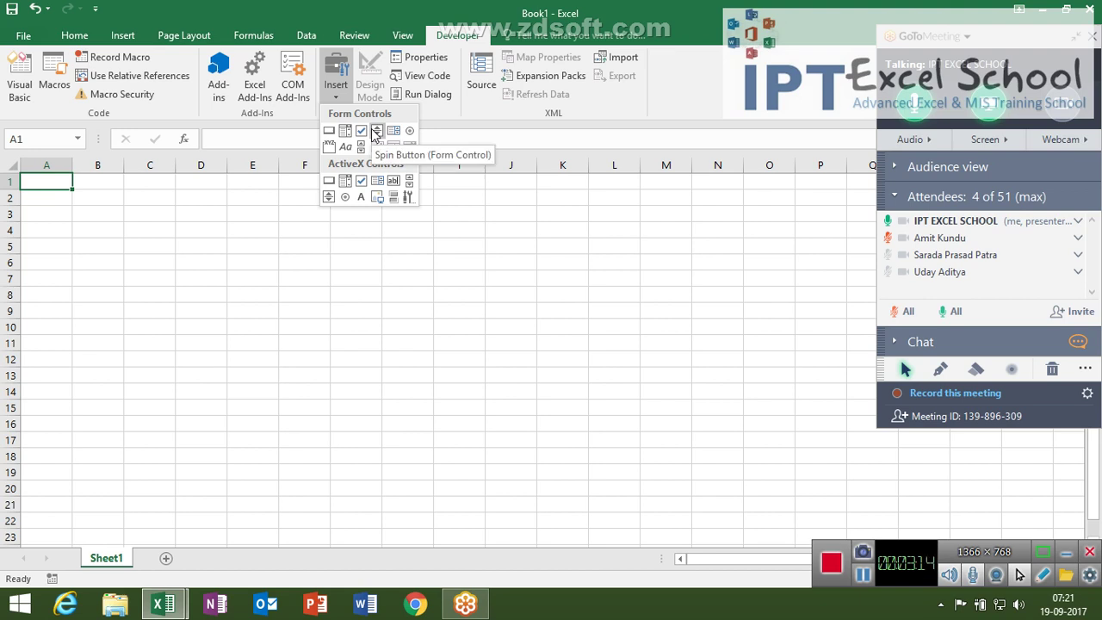
pyautogui.click(760, 205)
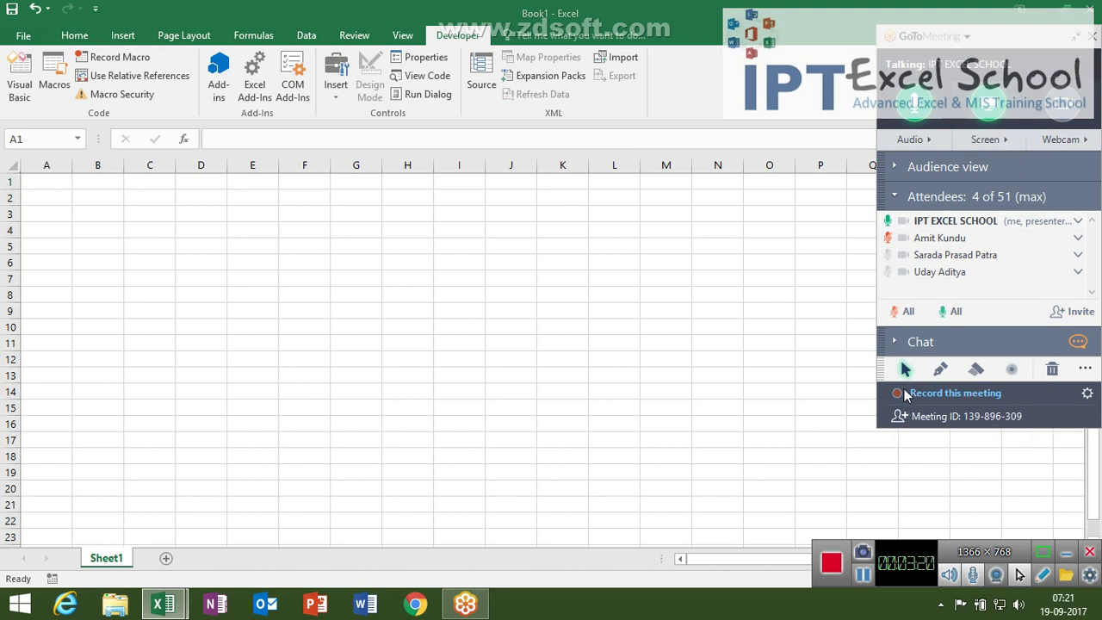
pyautogui.click(904, 394)
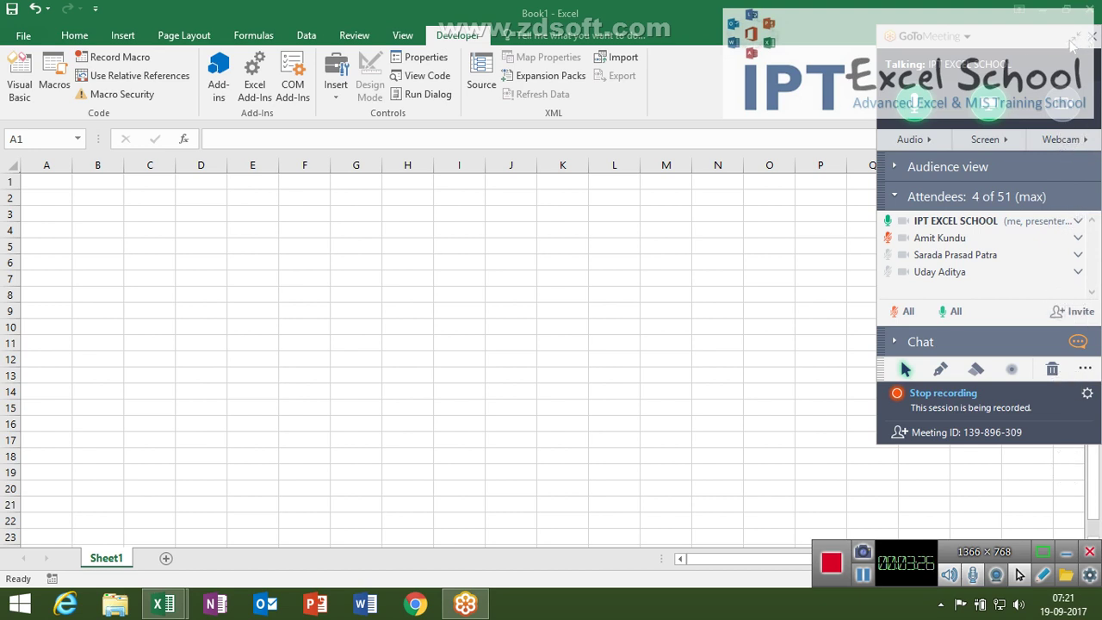
pyautogui.click(1076, 39)
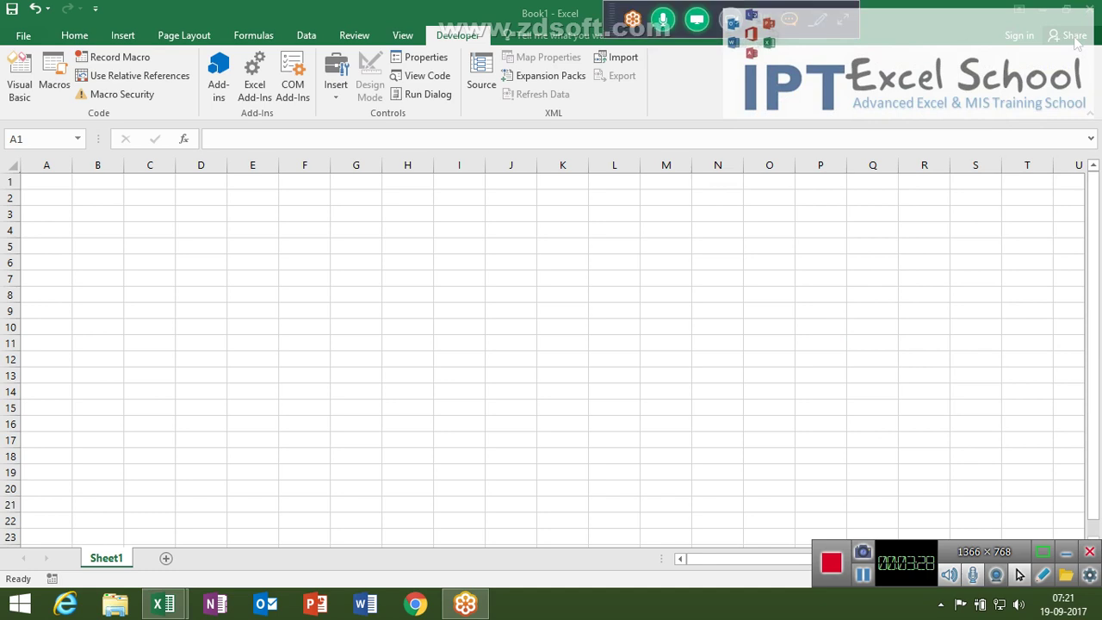
# Step: Open the recent Data workbook from the File menu
pyautogui.click(29, 39)
pyautogui.click(29, 39)
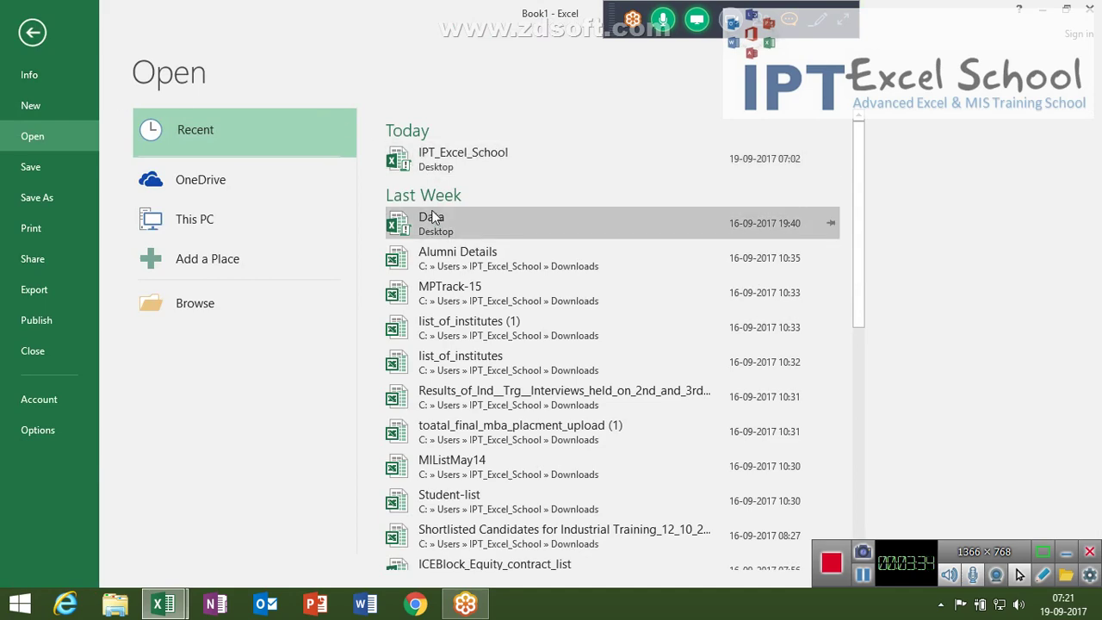
pyautogui.click(434, 217)
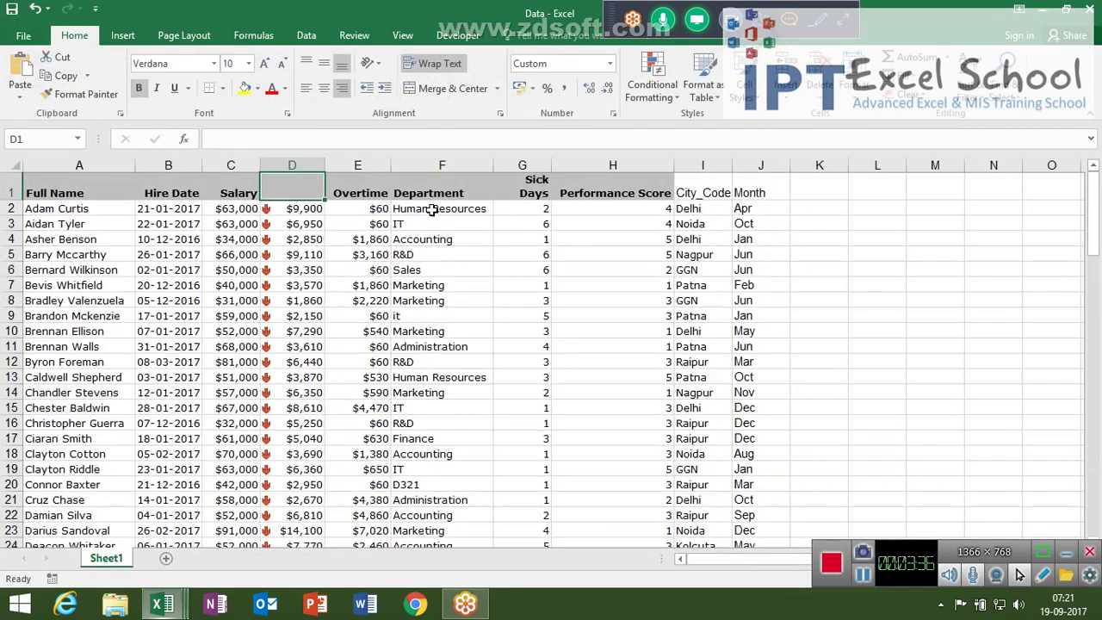
# Step: Add a new Sheet2, review Sheet1's employee headers, and select F1 on Sheet2
pyautogui.click(167, 561)
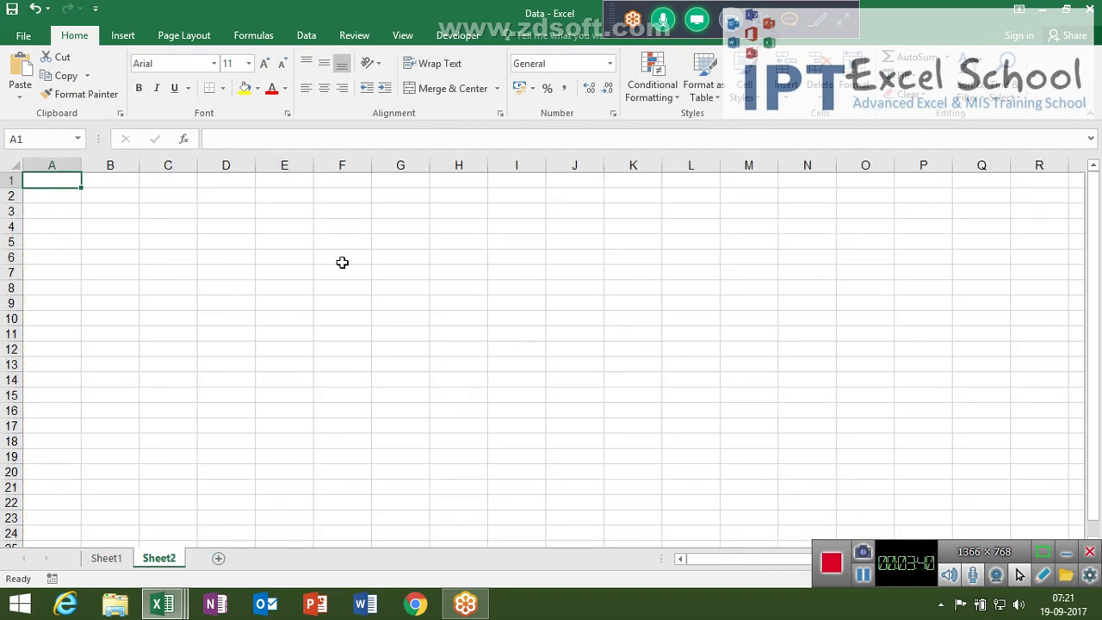
pyautogui.click(394, 190)
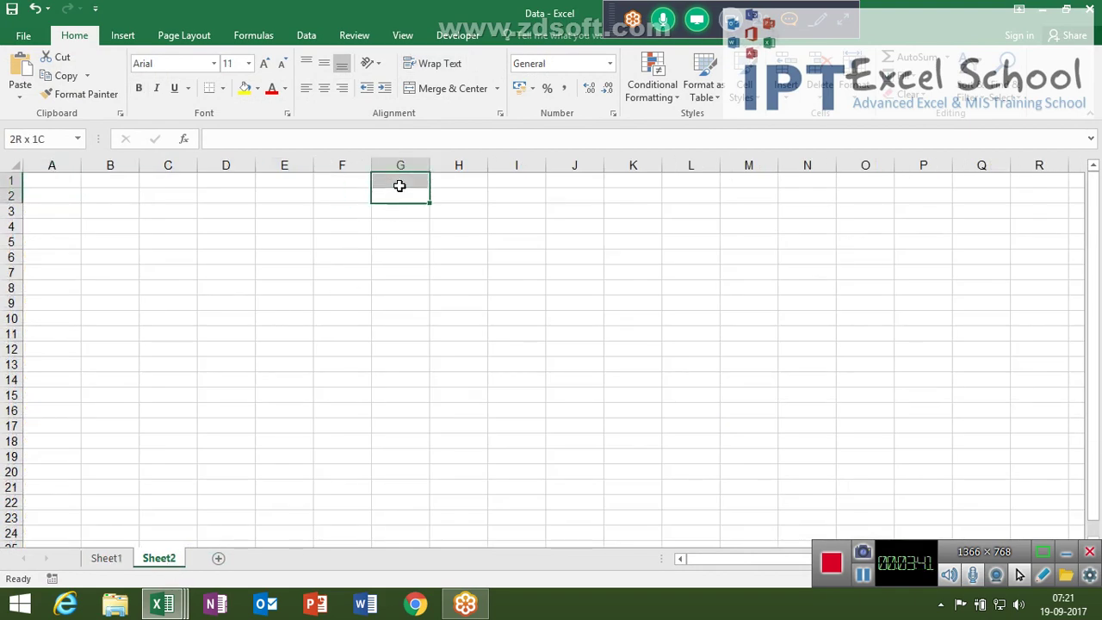
pyautogui.click(104, 559)
pyautogui.moveTo(58, 193); pyautogui.dragTo(746, 155)
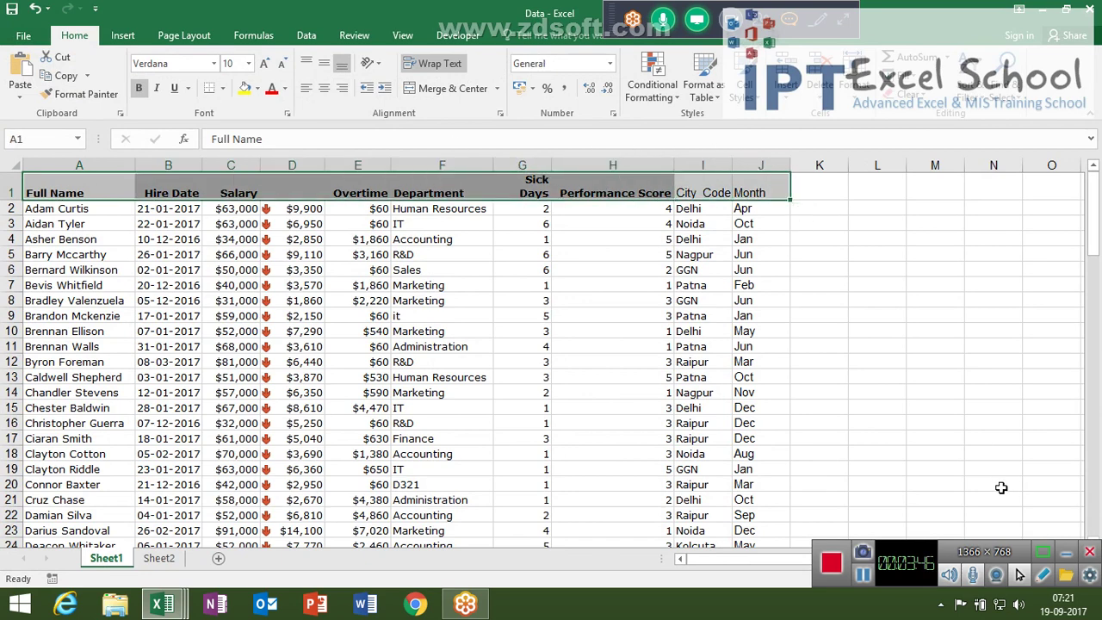
pyautogui.click(1069, 549)
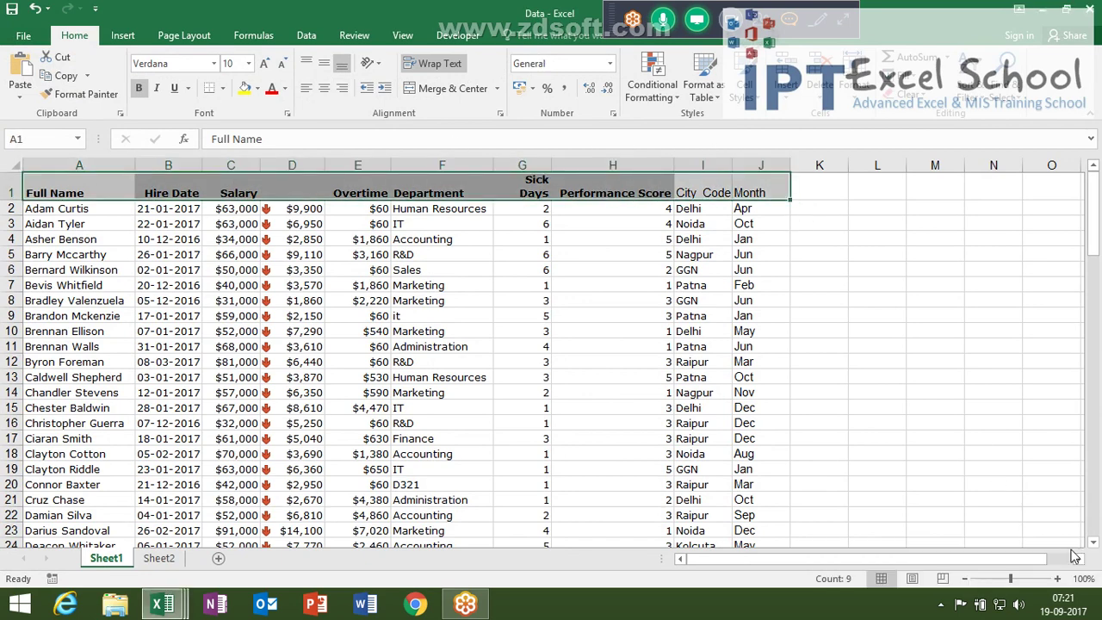
pyautogui.click(159, 559)
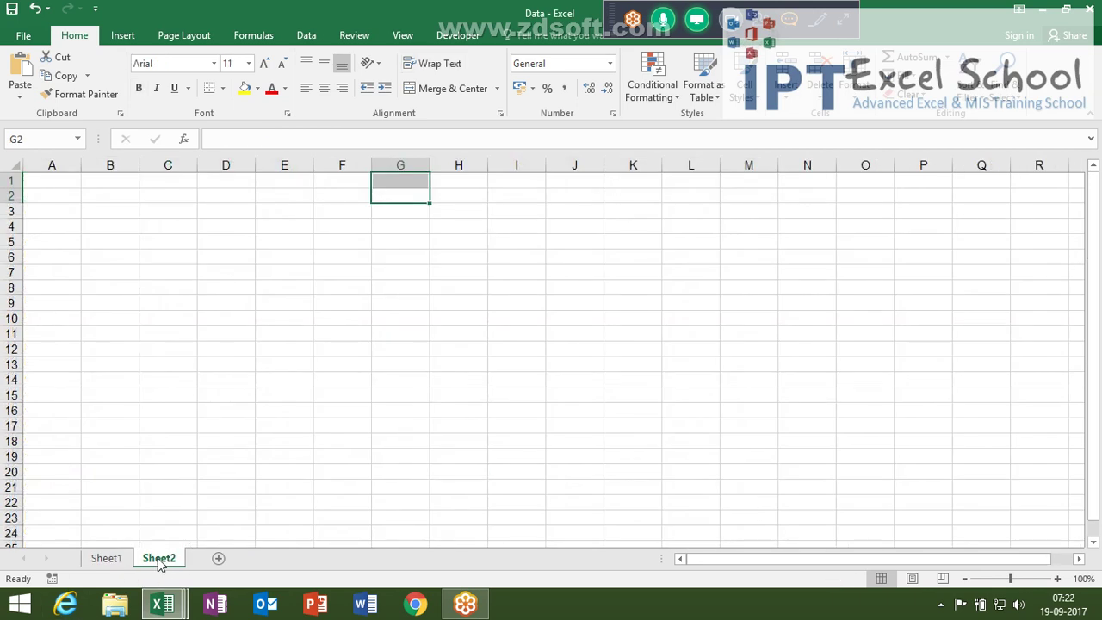
pyautogui.click(355, 180)
# Step: Select F1:O8 on Sheet2 and apply All Borders to every cell
pyautogui.moveTo(355, 181); pyautogui.dragTo(594, 176)
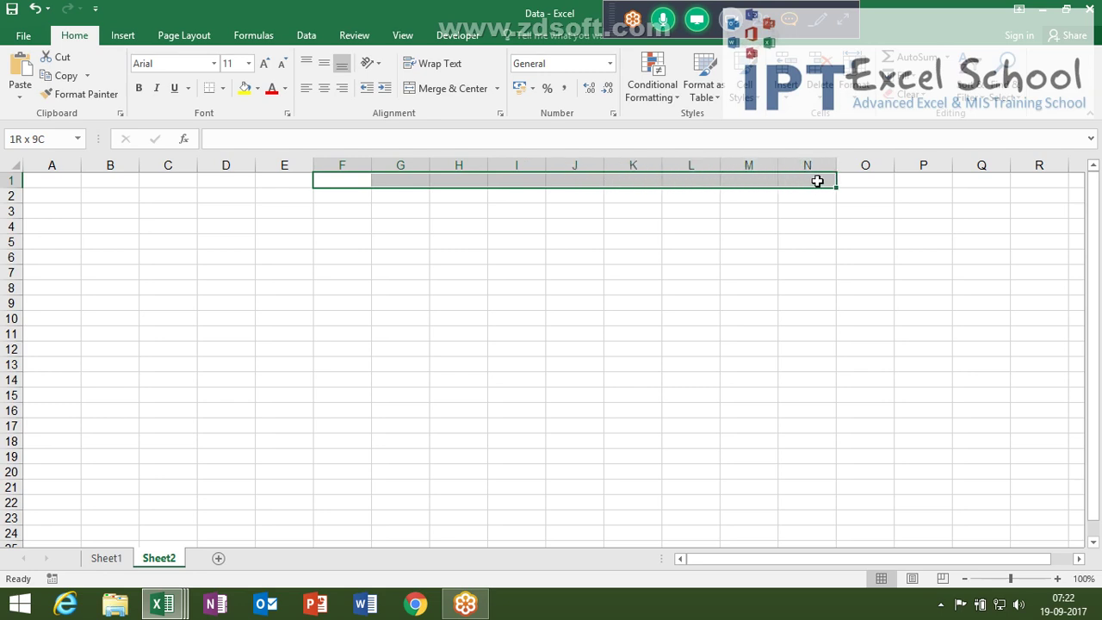
pyautogui.moveTo(594, 176)
pyautogui.mouseDown()
pyautogui.moveTo(831, 203)
pyautogui.moveTo(849, 284)
pyautogui.mouseUp()
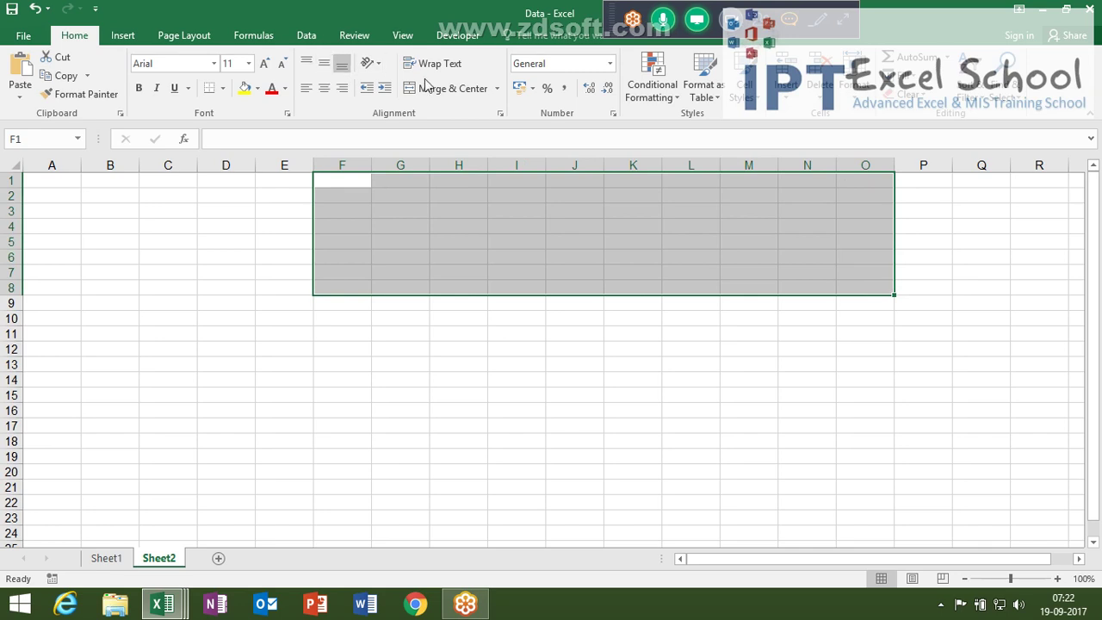
pyautogui.click(222, 88)
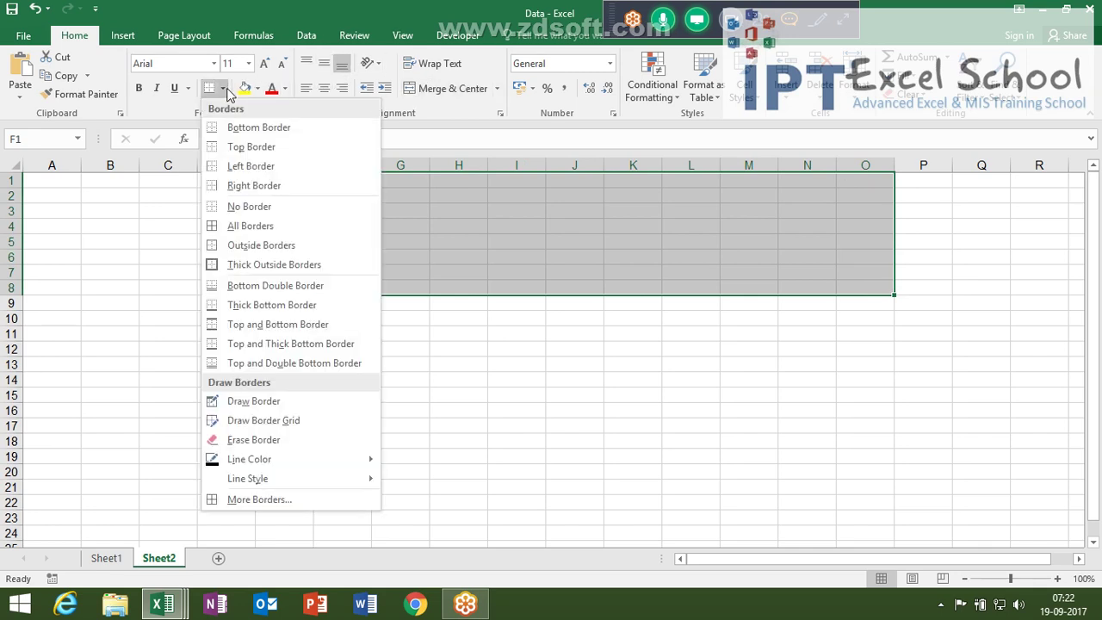
pyautogui.click(292, 225)
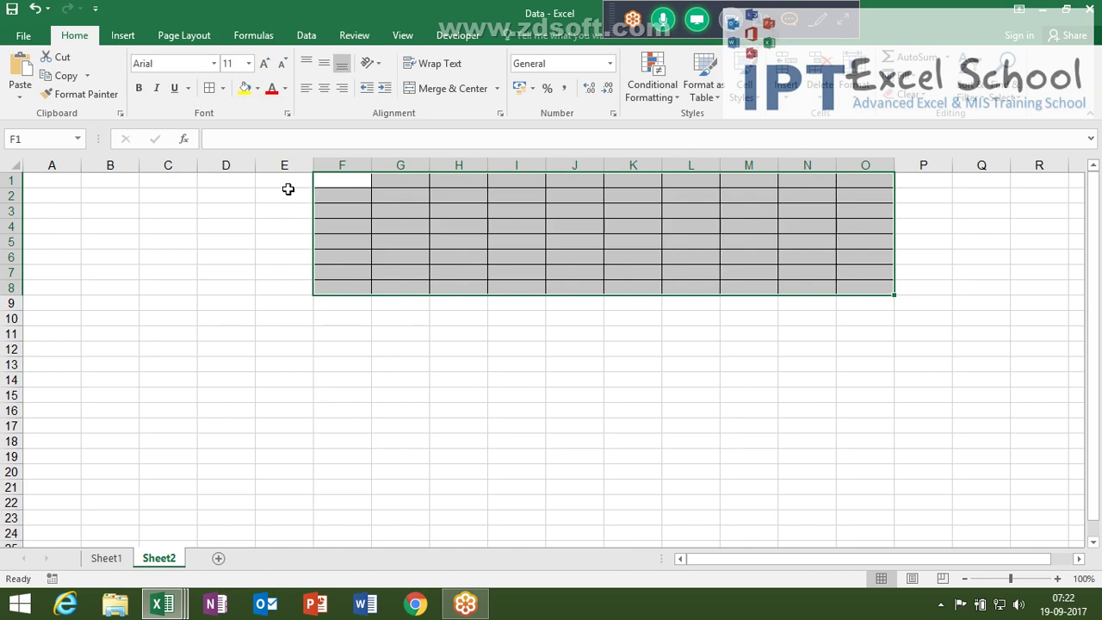
pyautogui.click(288, 192)
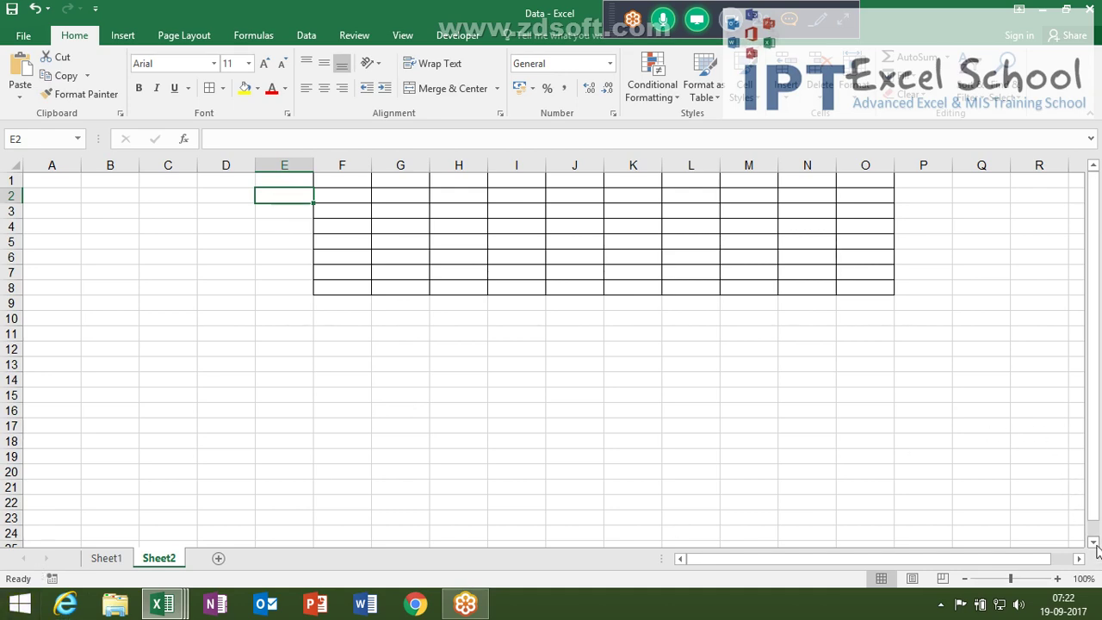
pyautogui.click(1094, 543)
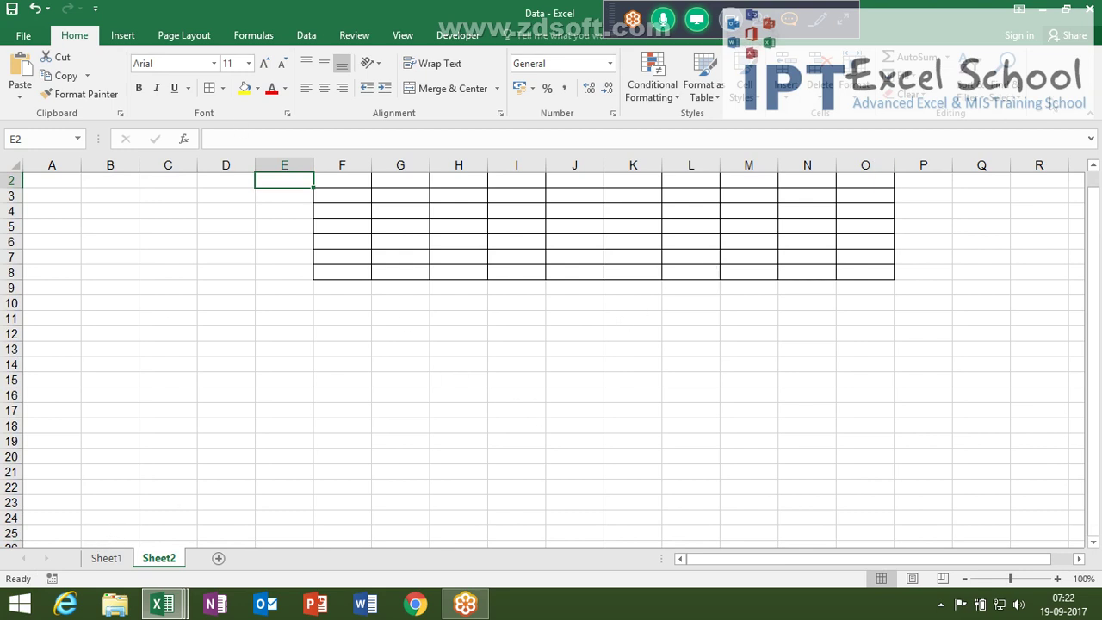
pyautogui.click(1093, 166)
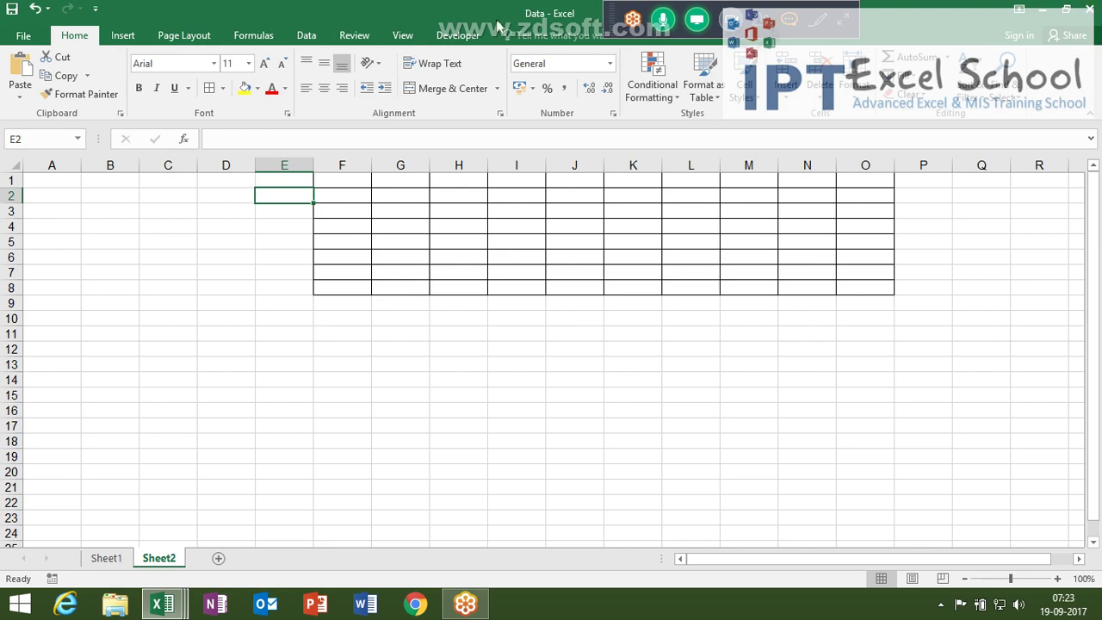
# Step: Draw a Form Controls scroll bar in column P beside rows 1–8 and select it, then show Sheet1
pyautogui.click(457, 35)
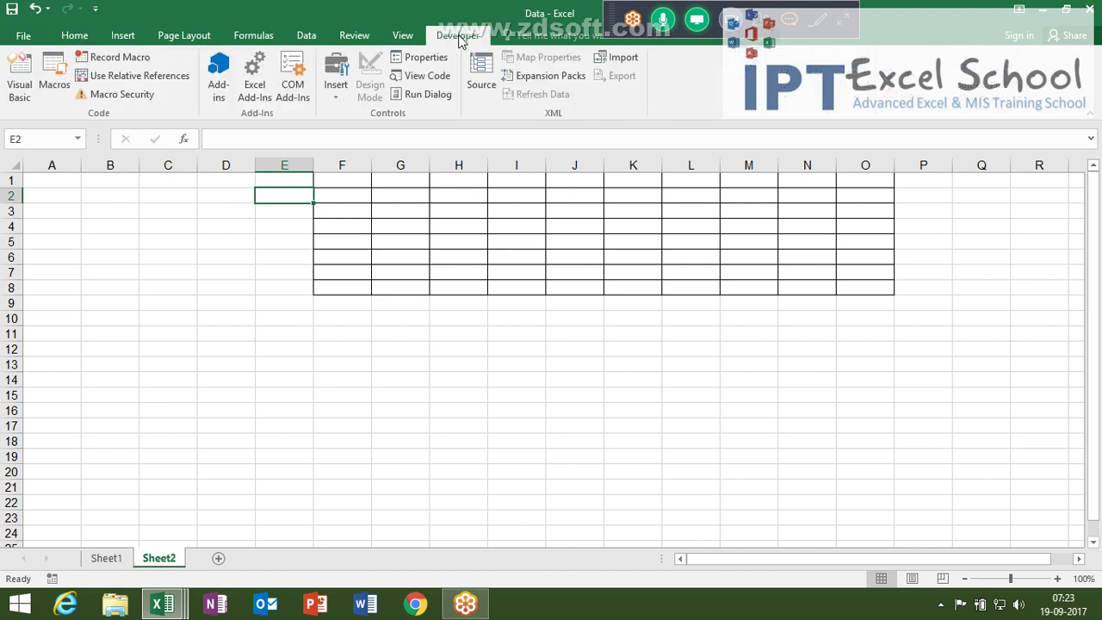
pyautogui.click(338, 98)
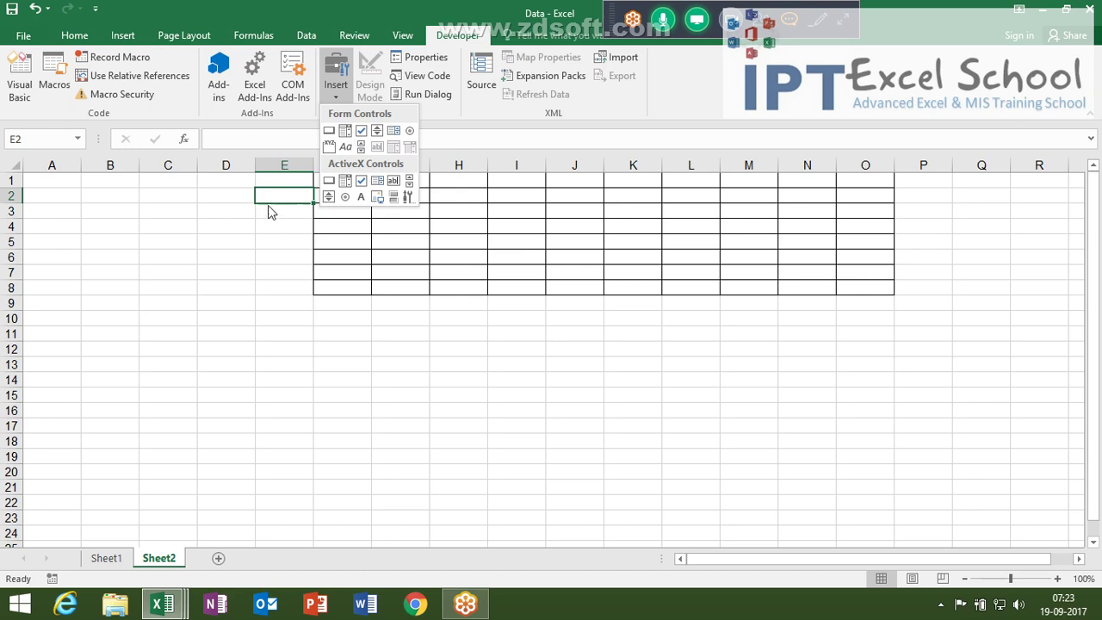
pyautogui.click(361, 146)
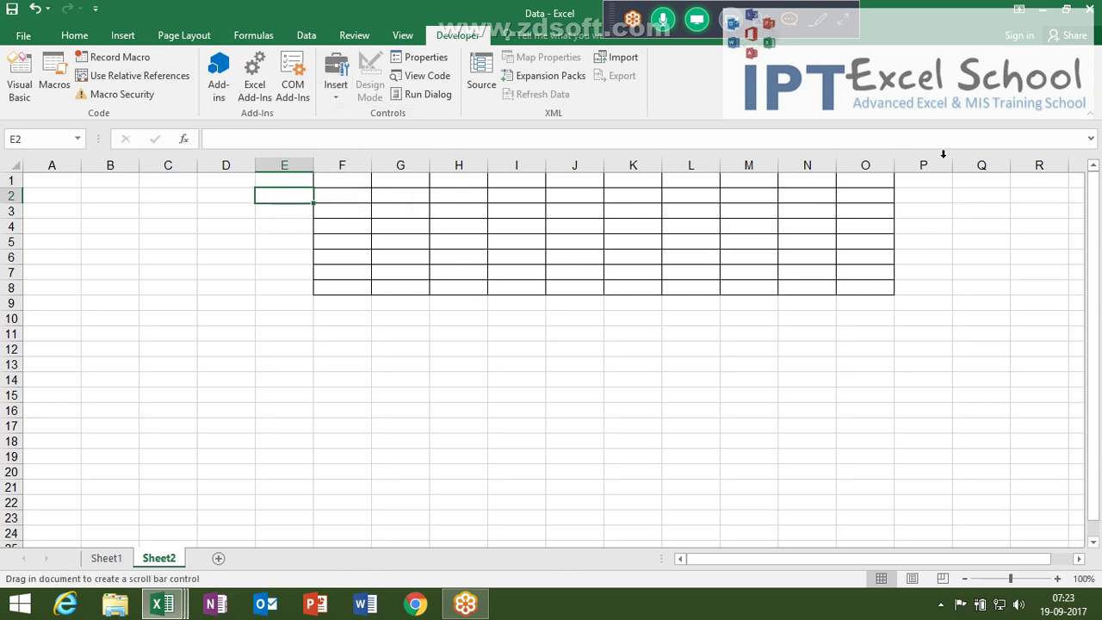
pyautogui.moveTo(899, 177)
pyautogui.mouseDown()
pyautogui.moveTo(942, 213)
pyautogui.moveTo(920, 294)
pyautogui.mouseUp()
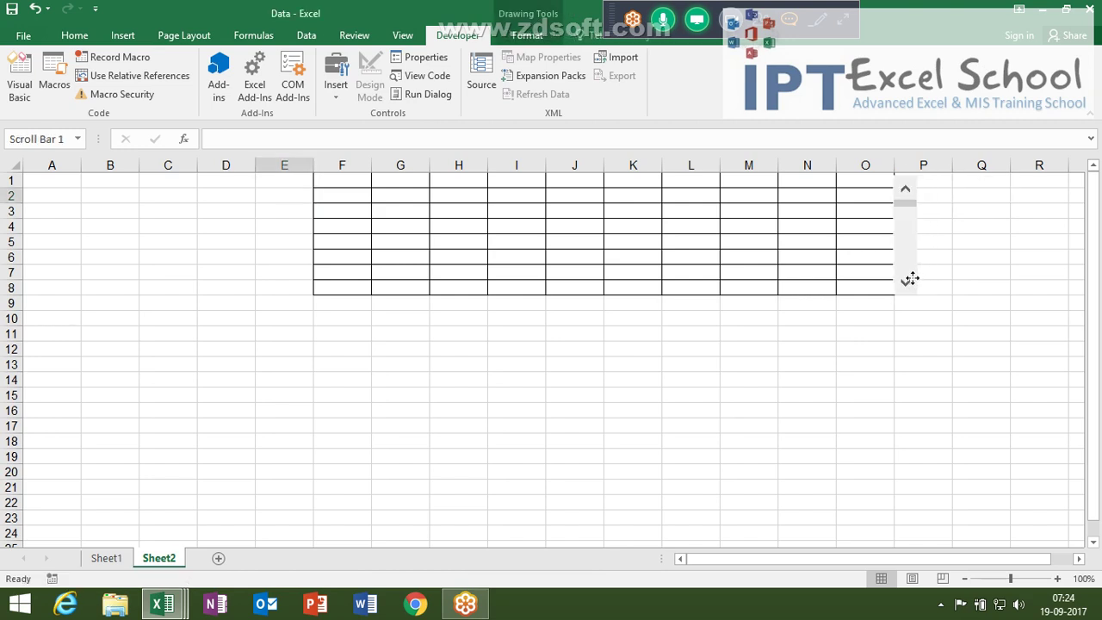
pyautogui.click(938, 271)
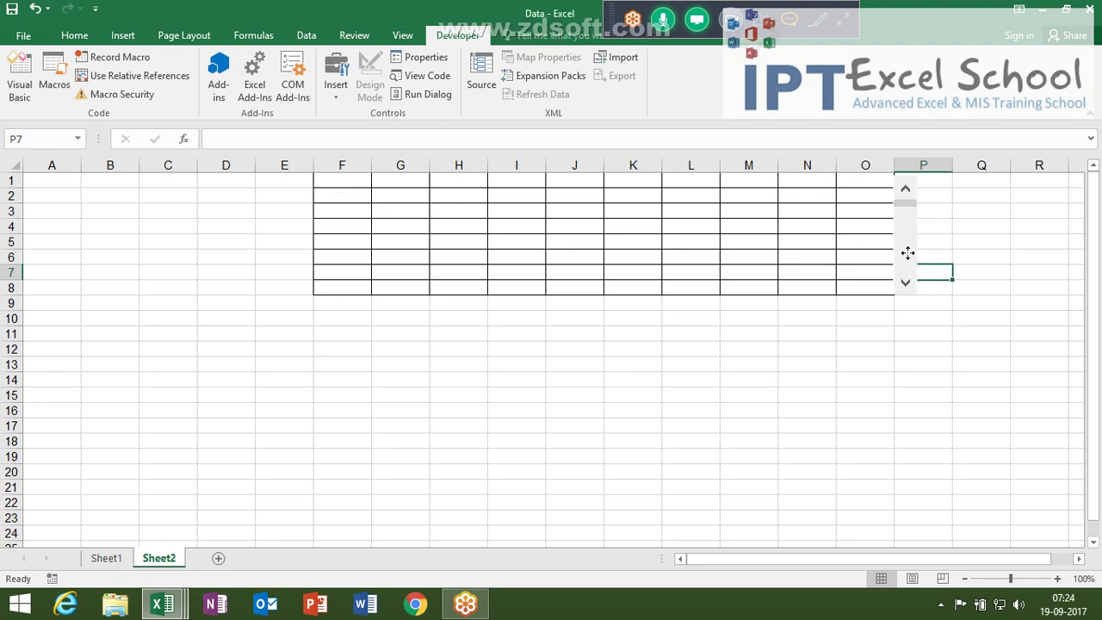
pyautogui.keyDown('ctrl'); pyautogui.click(907, 252); pyautogui.keyUp('ctrl')
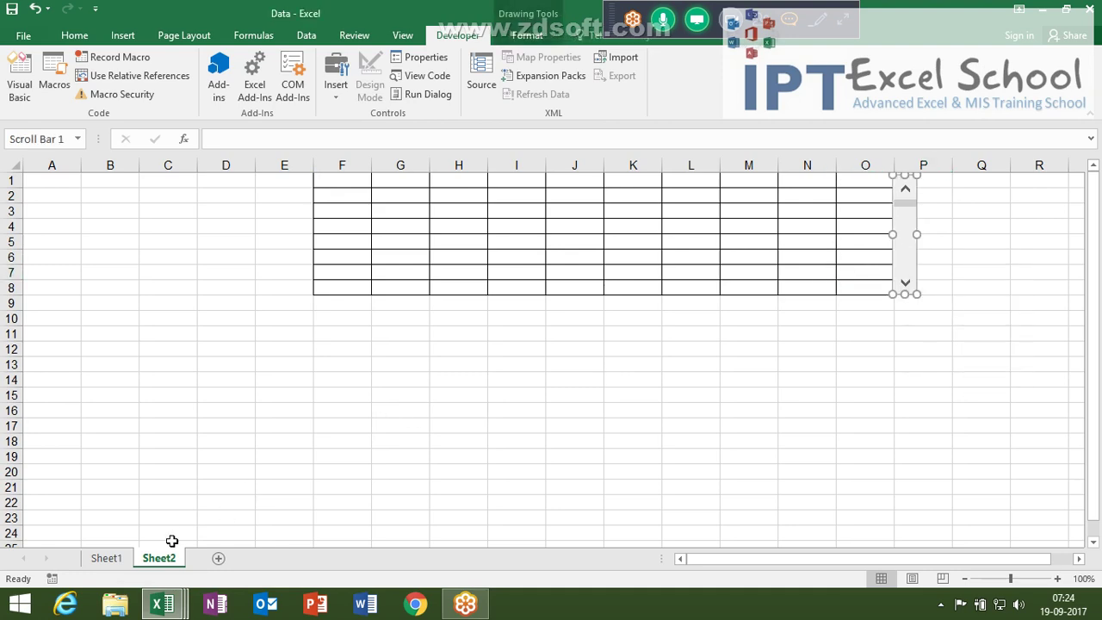
pyautogui.click(105, 558)
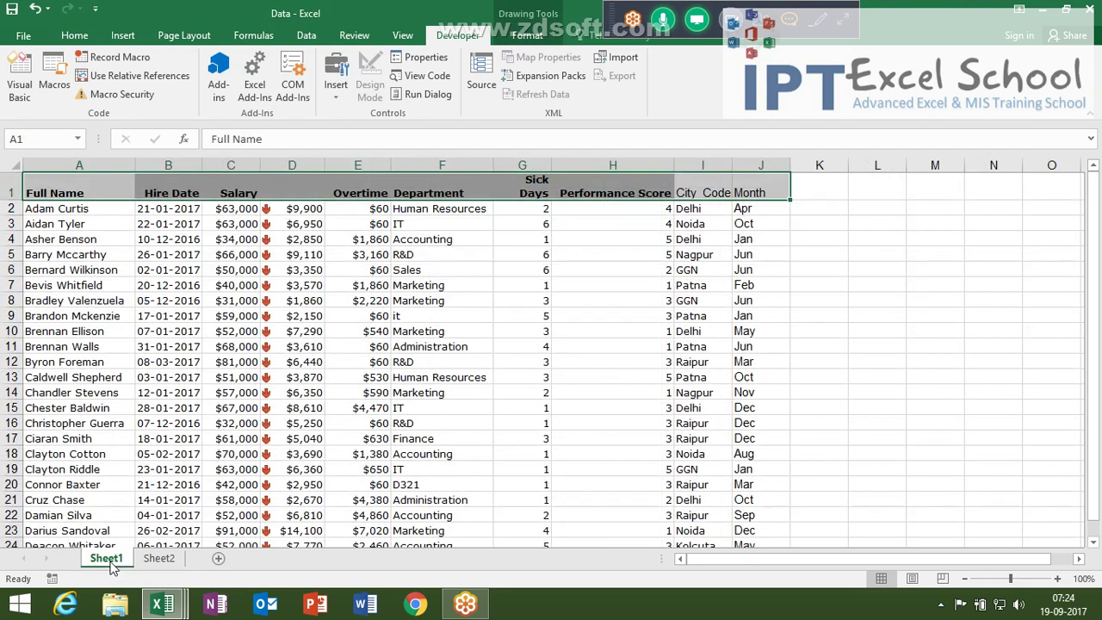
# Step: Jump to the employee table's last column and bottom row 103, then back to the headers
pyautogui.click(45, 211)
pyautogui.hotkey('ctrl', 'Right')
pyautogui.hotkey('ctrl', 'Down')
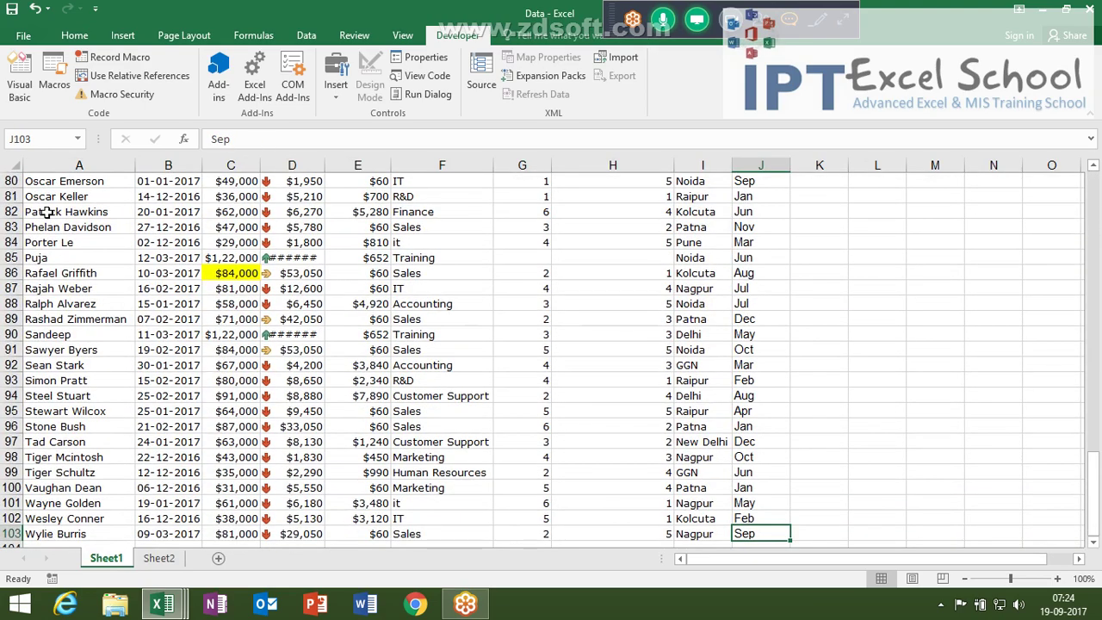
pyautogui.press('Left')
pyautogui.press('Left')
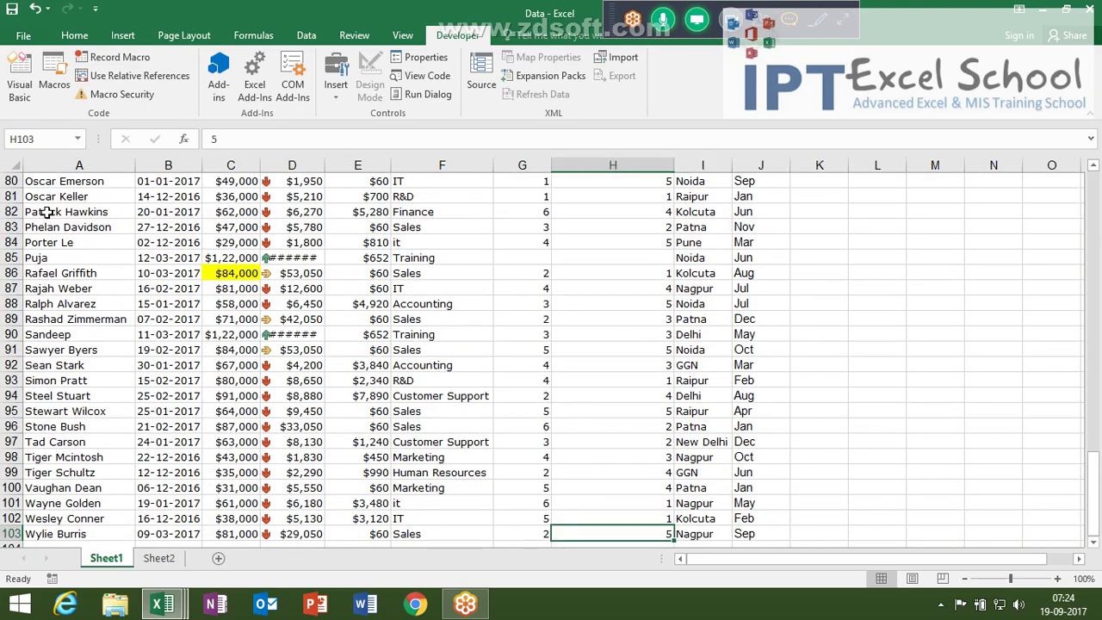
pyautogui.press('Left')
pyautogui.hotkey('ctrl', 'Up')
pyautogui.hotkey('ctrl', 'Up')
pyautogui.hotkey('ctrl', 'Up')
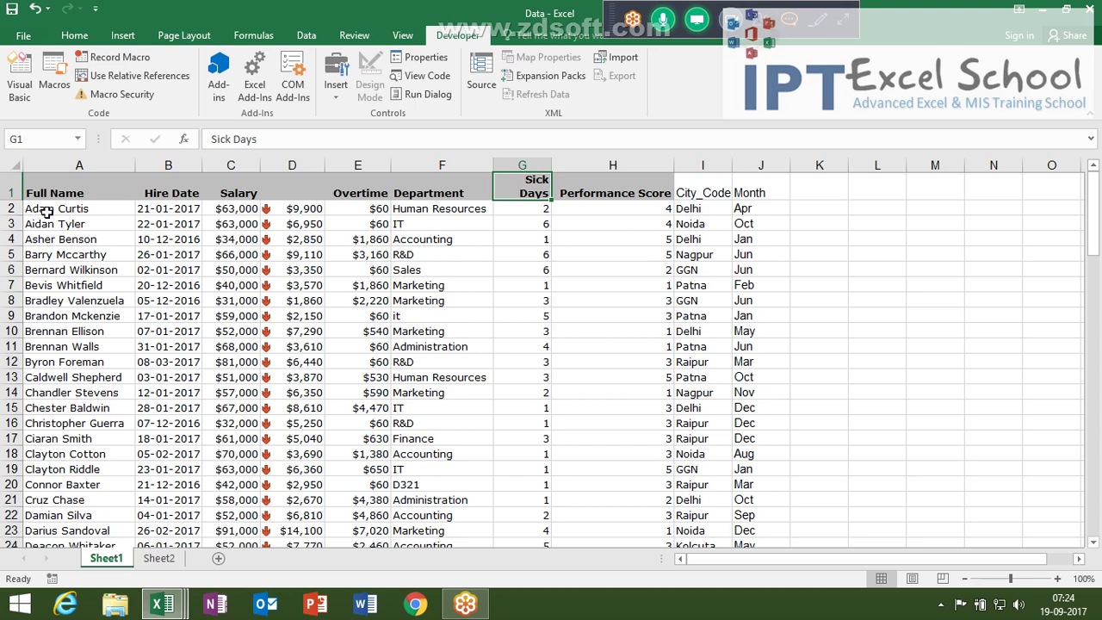
# Step: Copy the Full Name, Hire Date and Salary headers in A1:C1
pyautogui.press('Left')
pyautogui.press('Left')
pyautogui.press('Left')
pyautogui.press('Left')
pyautogui.press('Left')
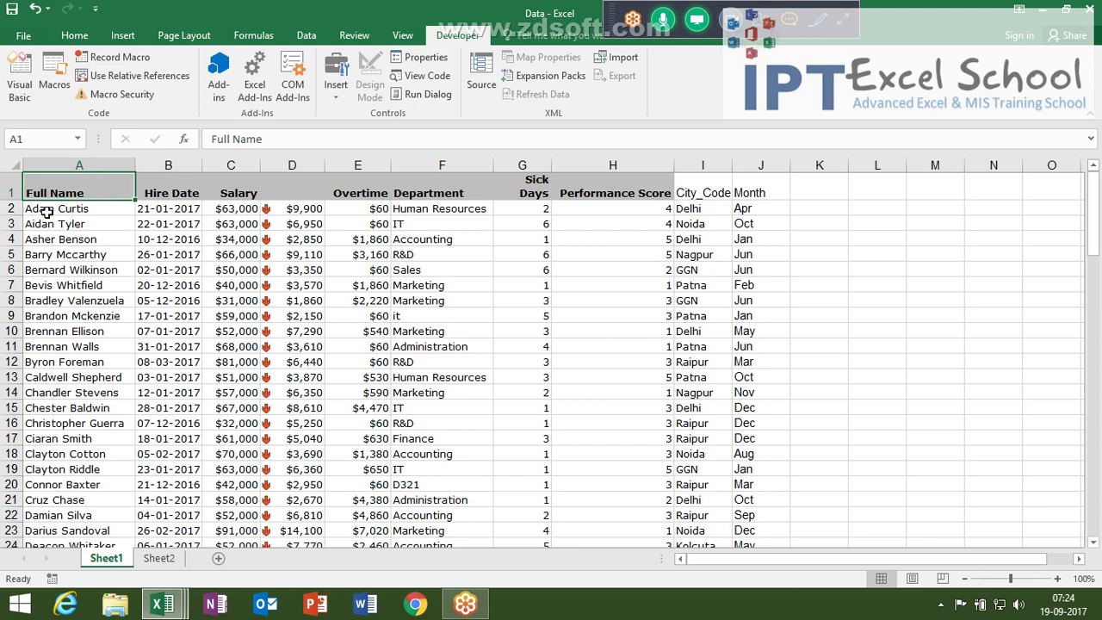
pyautogui.hotkey('shift', 'Right')
pyautogui.hotkey('shift', 'Right')
pyautogui.hotkey('ctrl', 'c')
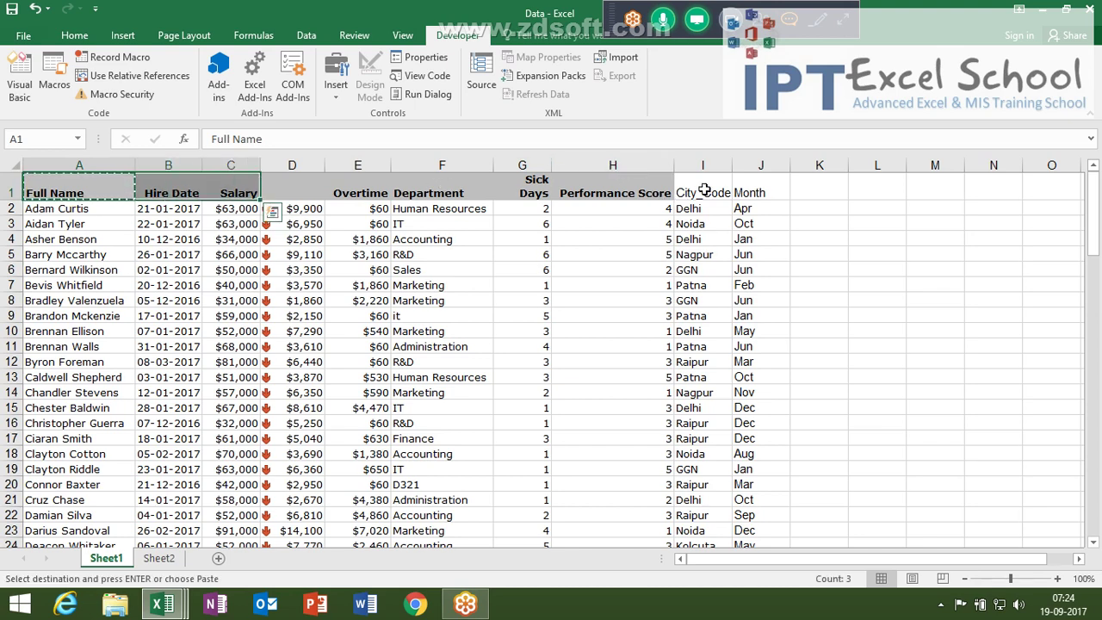
# Step: Enter 'Bonus' as the header in Sheet1 cell D1
pyautogui.press('Escape')
pyautogui.click(753, 196)
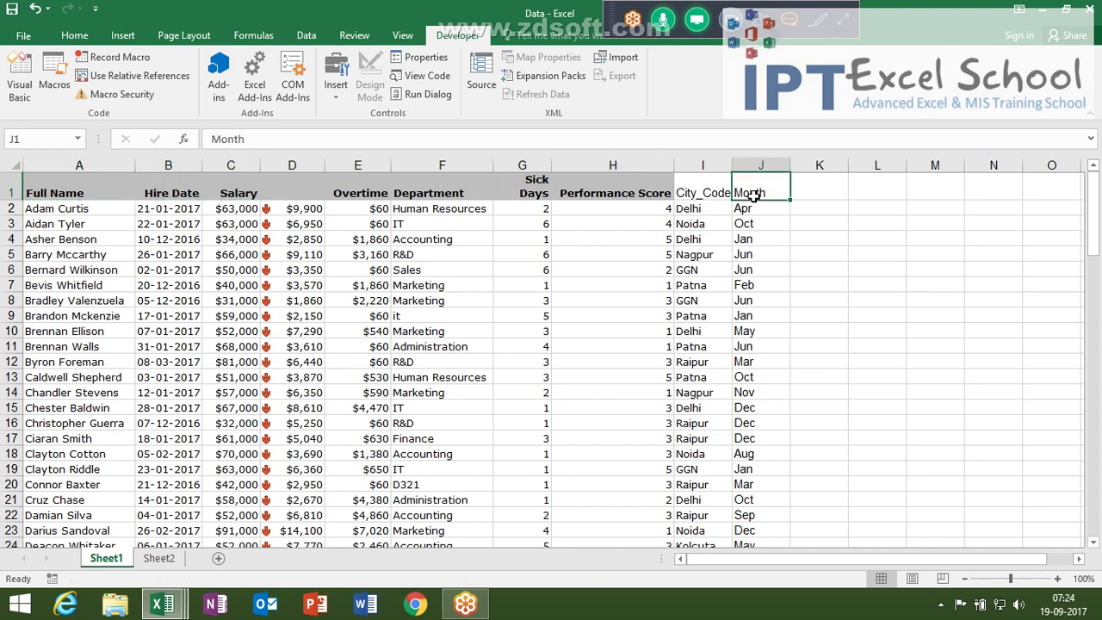
pyautogui.hotkey('ctrl', 'shift', 'Left')
pyautogui.hotkey('ctrl', 'shift', 'Left')
pyautogui.hotkey('ctrl', 'shift', 'Left')
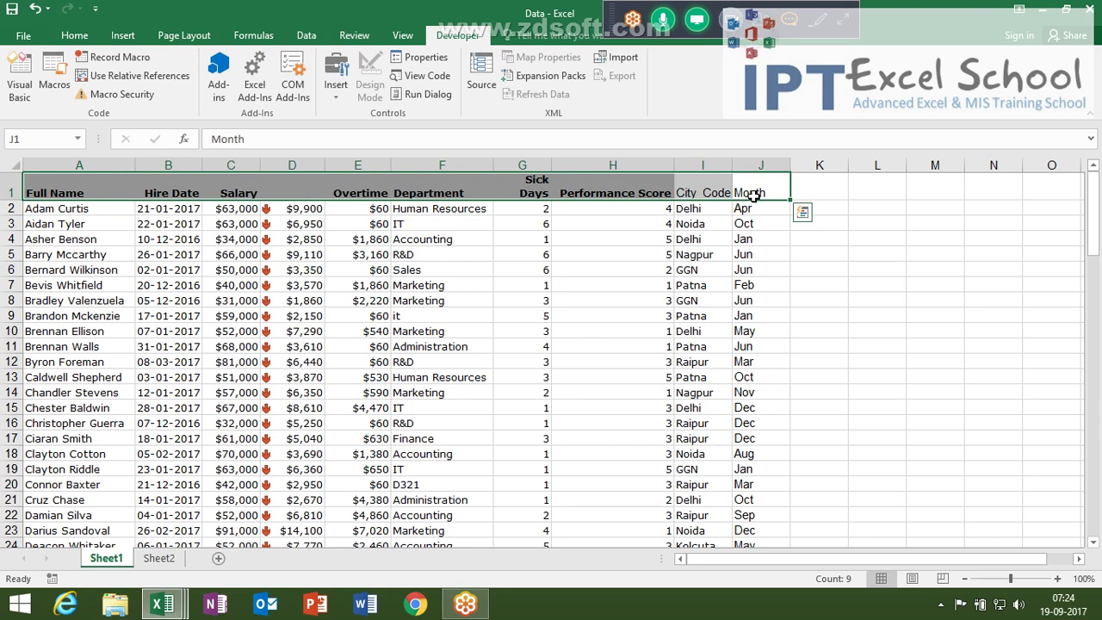
pyautogui.click(281, 187)
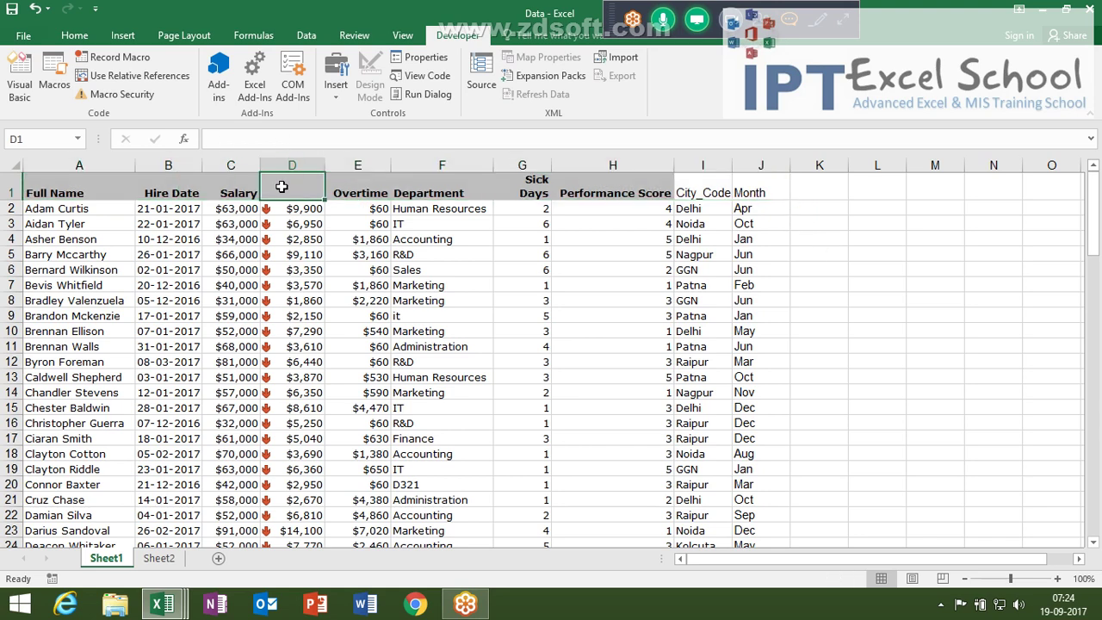
pyautogui.write('B')
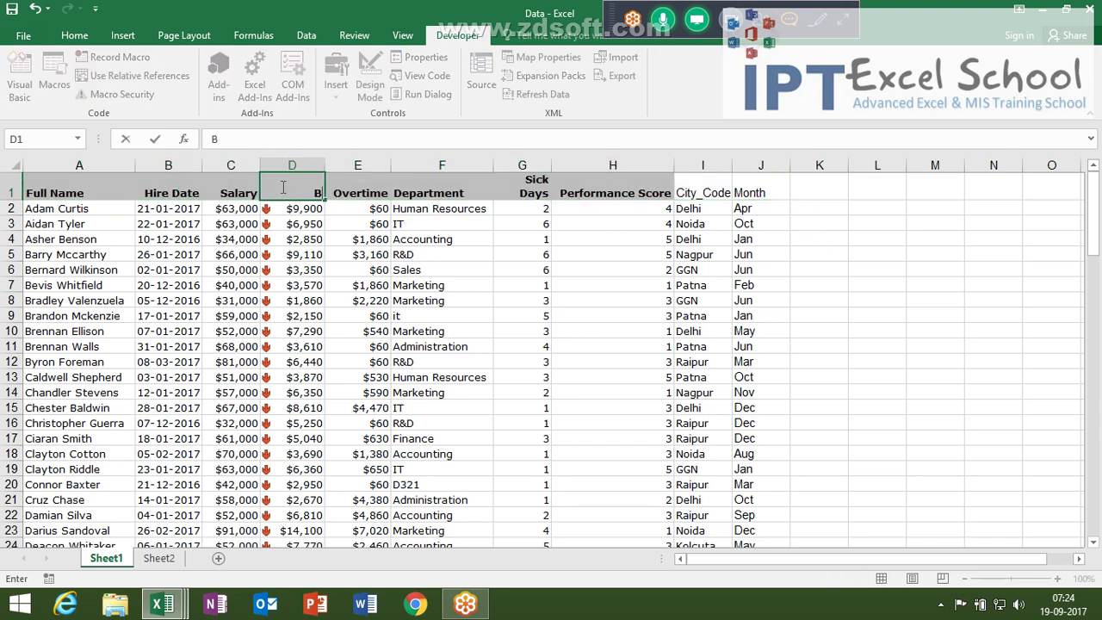
pyautogui.write('onus')
pyautogui.press('Return')
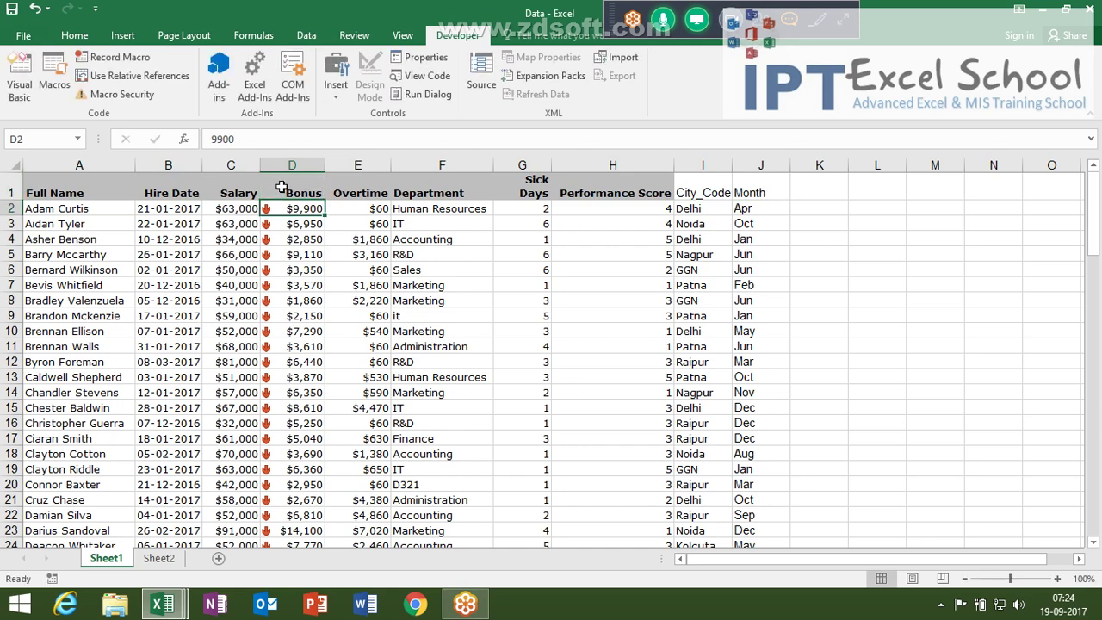
# Step: Copy the ten headers A1:J1 and paste them into Sheet2 starting at F1
pyautogui.press('Left')
pyautogui.press('Left')
pyautogui.press('Left')
pyautogui.hotkey('ctrl', 'shift', 'Right')
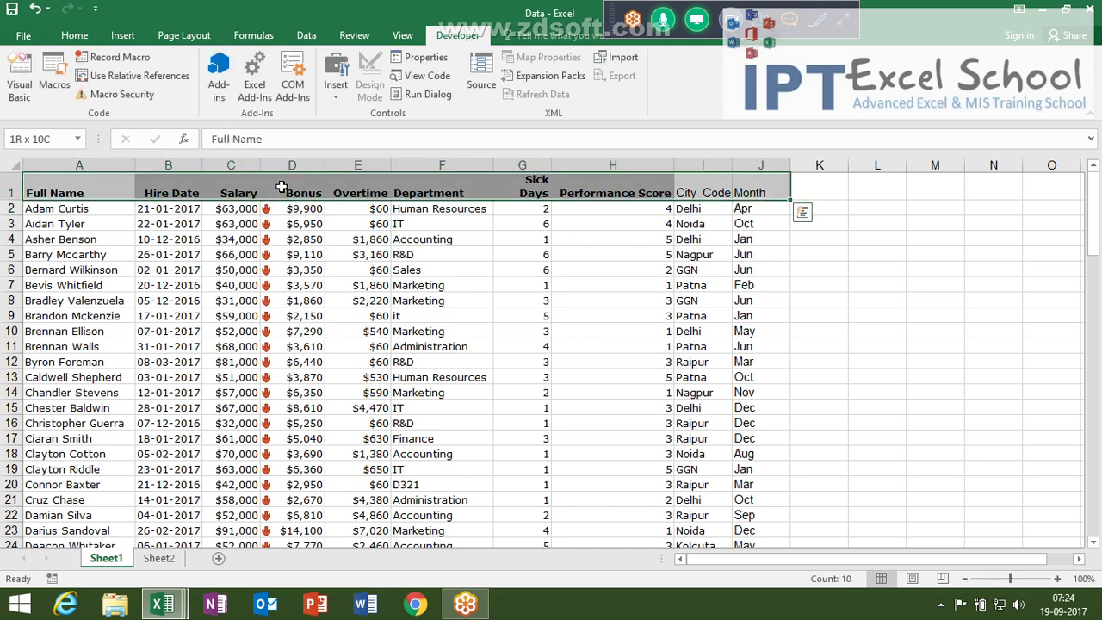
pyautogui.hotkey('ctrl', 'c')
pyautogui.click(172, 560)
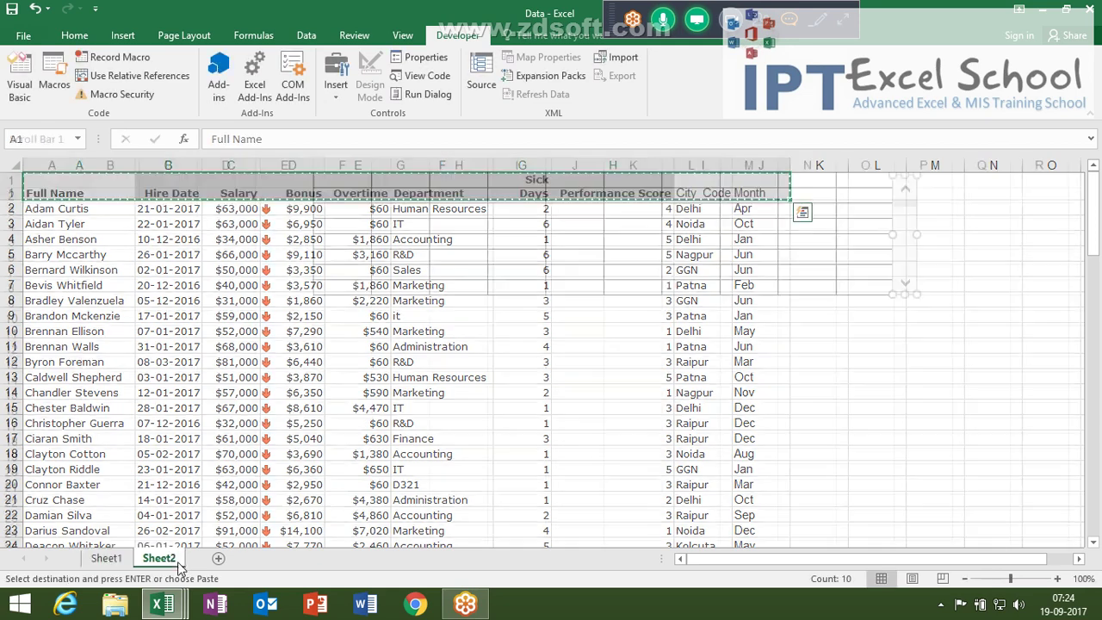
pyautogui.click(360, 180)
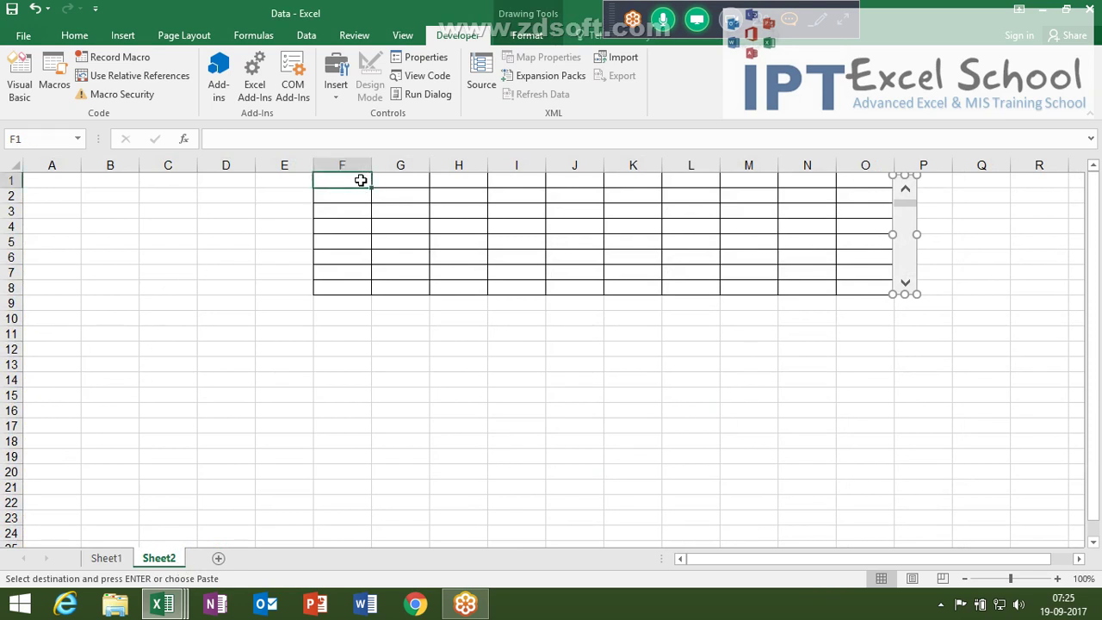
pyautogui.hotkey('ctrl', 'v')
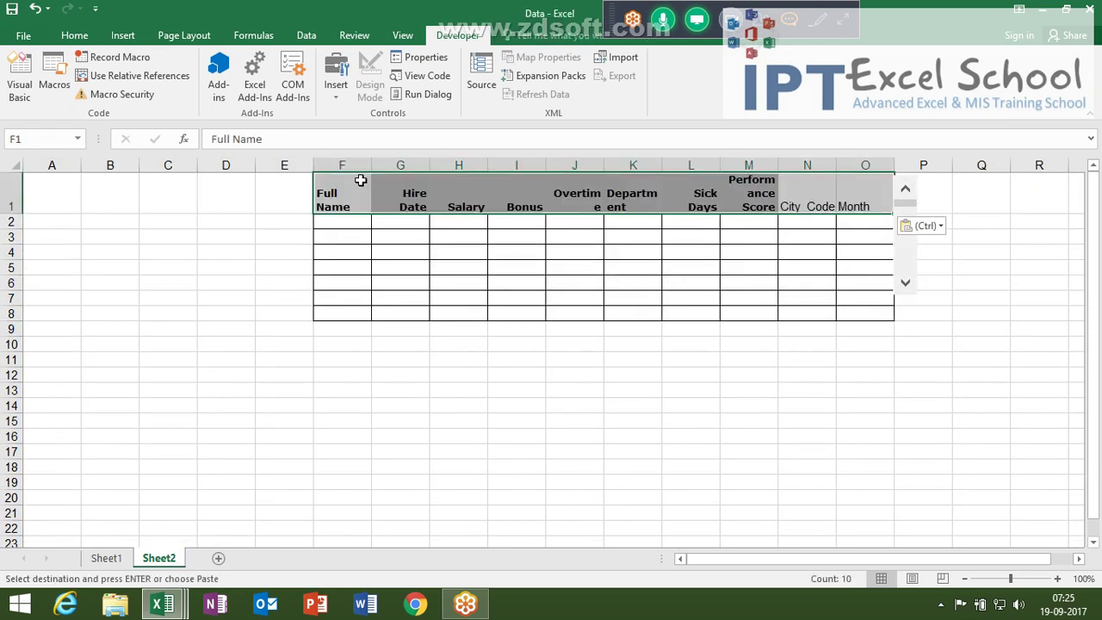
# Step: Turn off Wrap Text so the pasted headers stay on one line
pyautogui.click(90, 40)
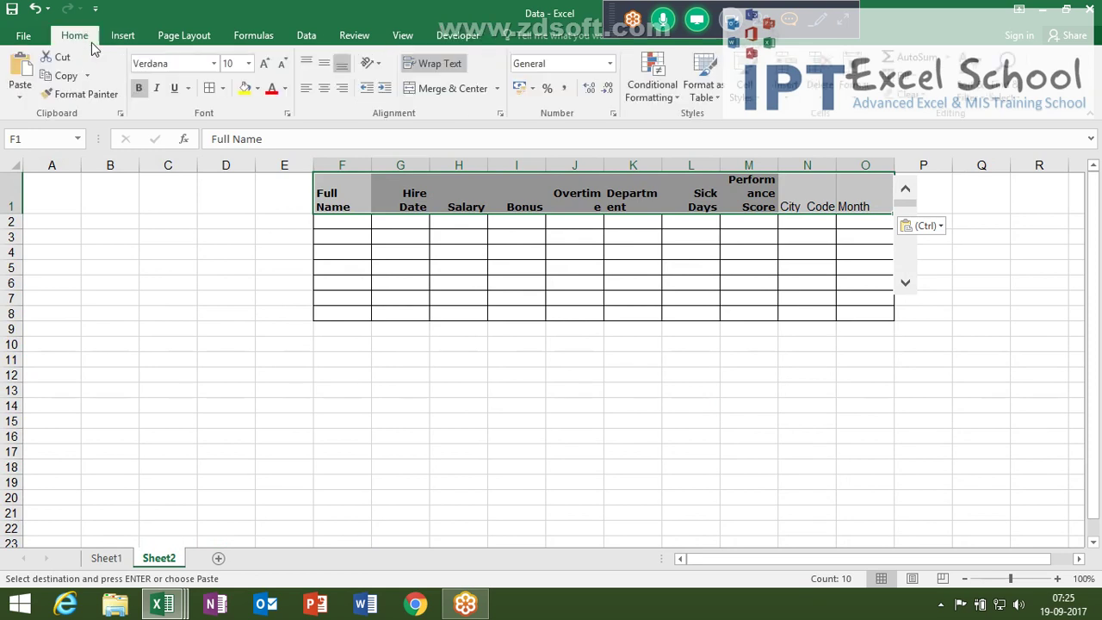
pyautogui.click(421, 59)
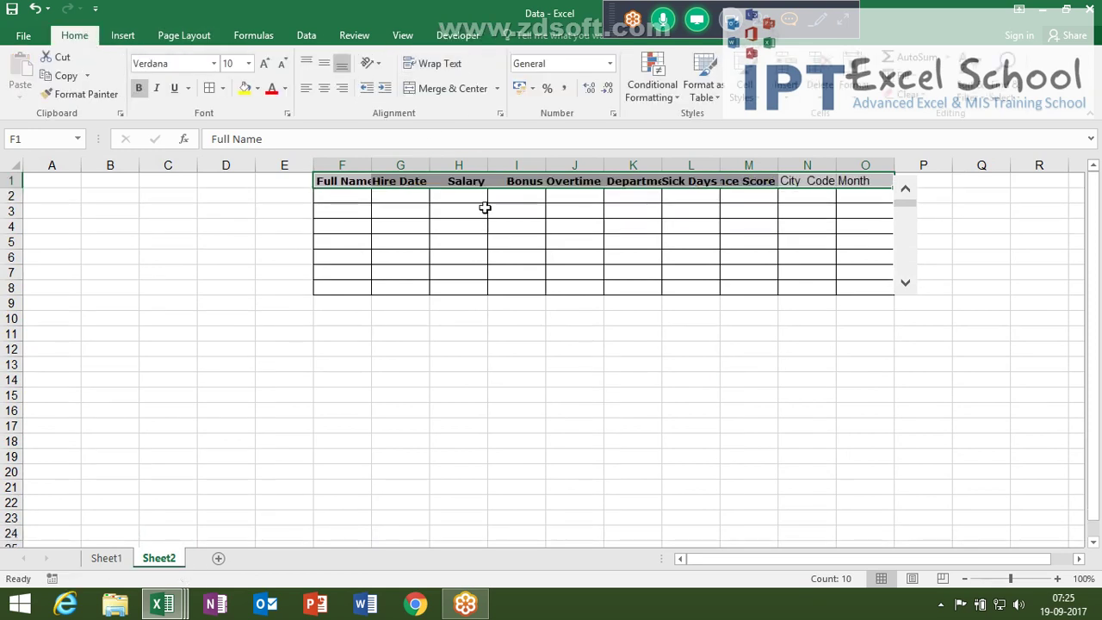
pyautogui.click(849, 272)
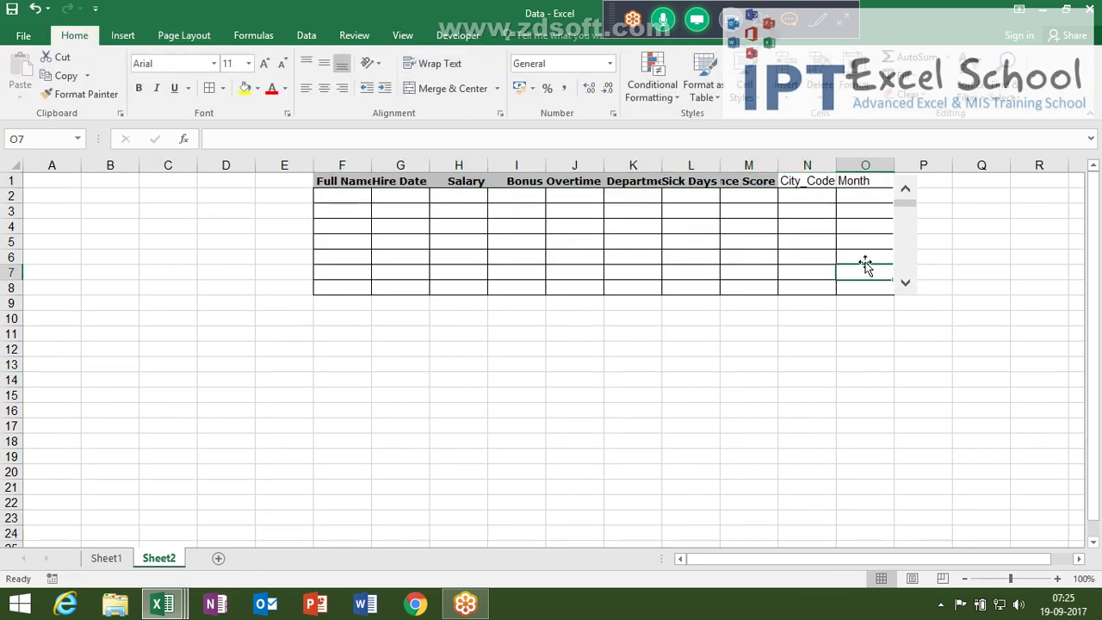
# Step: In Format Control, give the scroll bar a 1–96 range and link it to cell F9
pyautogui.rightClick(913, 250)
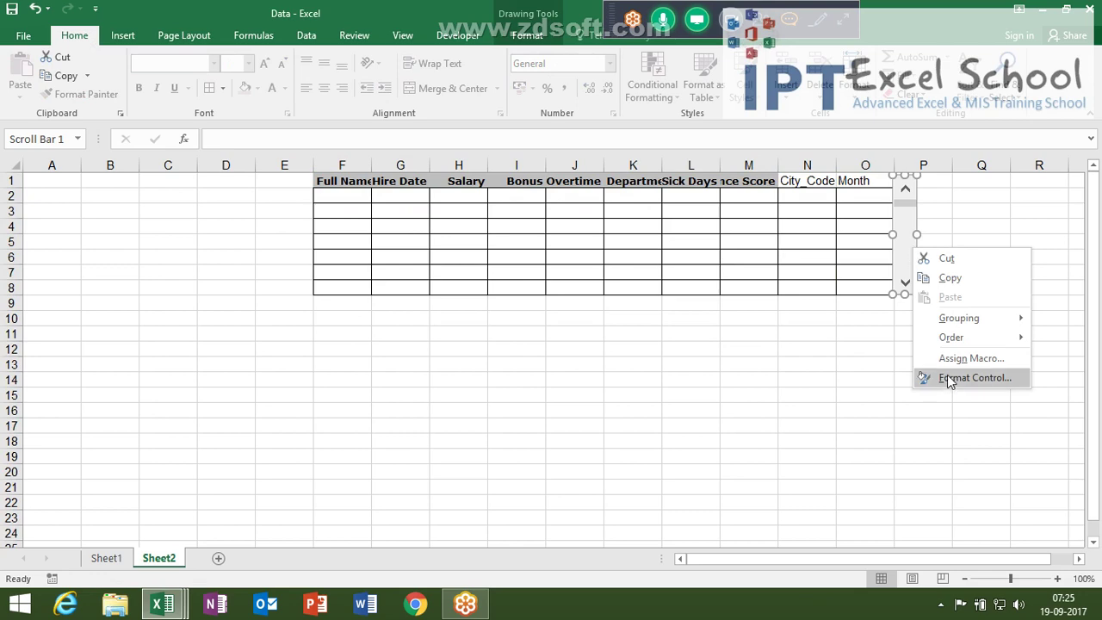
pyautogui.click(947, 378)
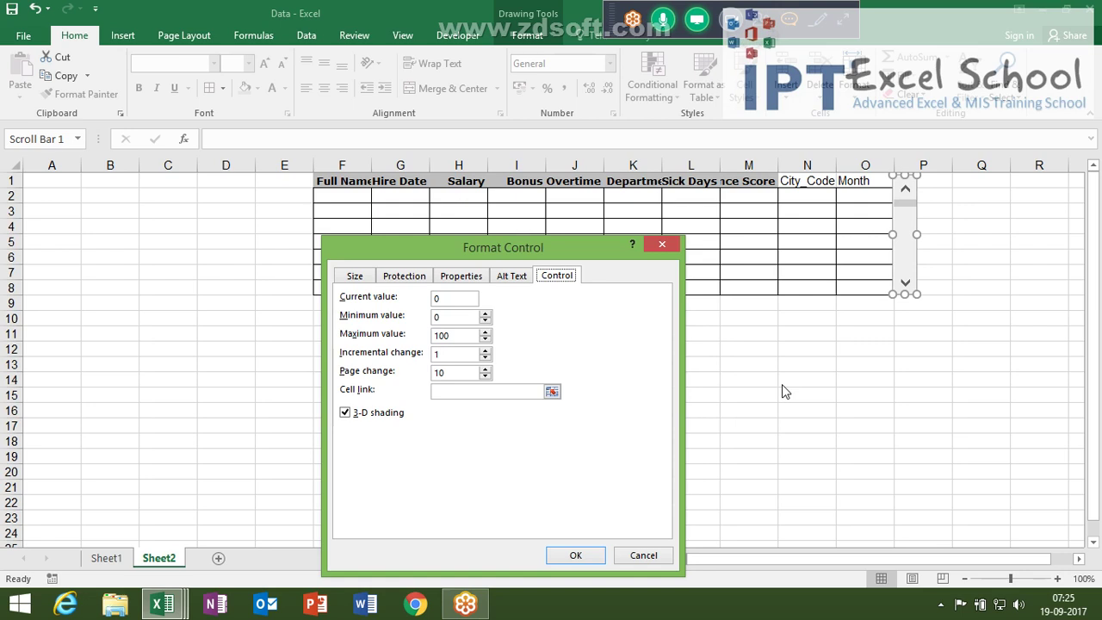
pyautogui.write('0')
pyautogui.doubleClick(447, 320)
pyautogui.doubleClick(448, 331)
pyautogui.click(844, 25)
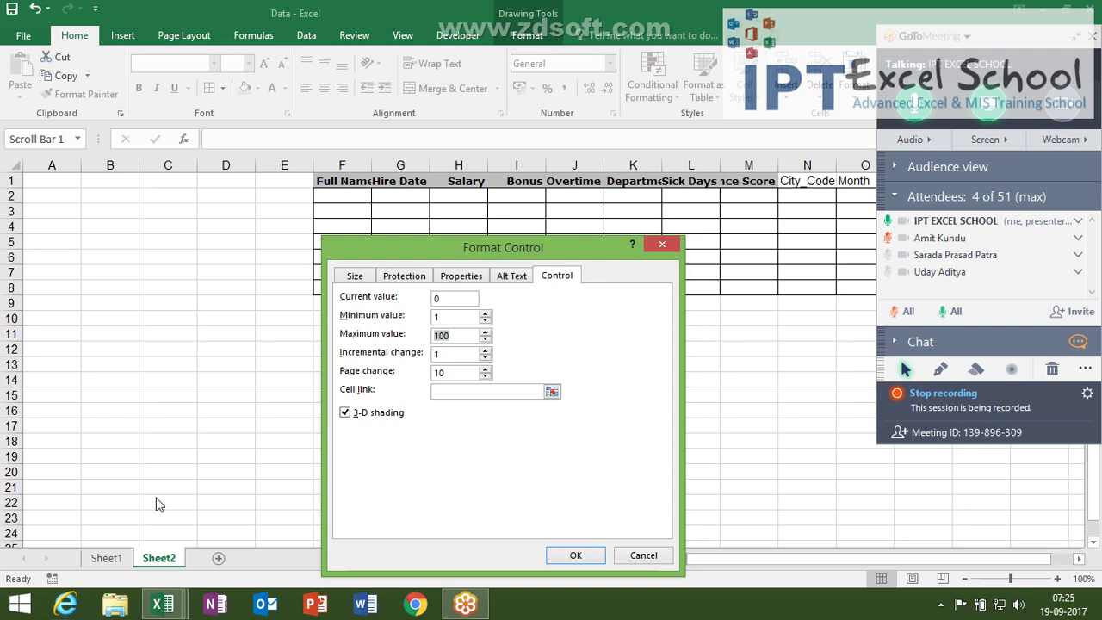
pyautogui.moveTo(417, 257); pyautogui.dragTo(580, 199)
pyautogui.write('96')
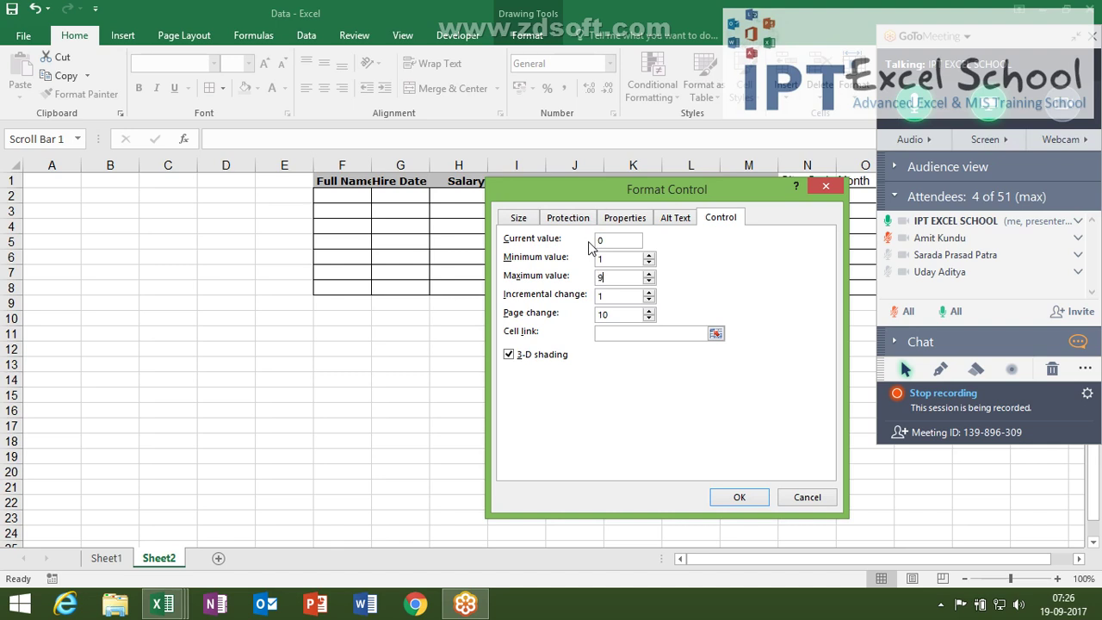
pyautogui.click(620, 332)
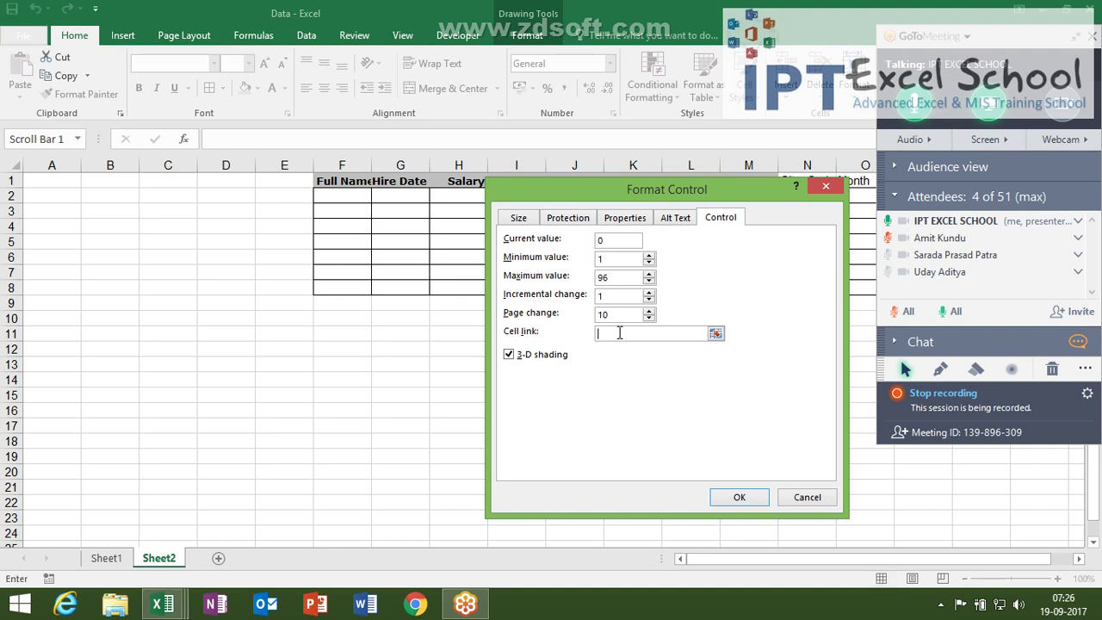
pyautogui.click(353, 305)
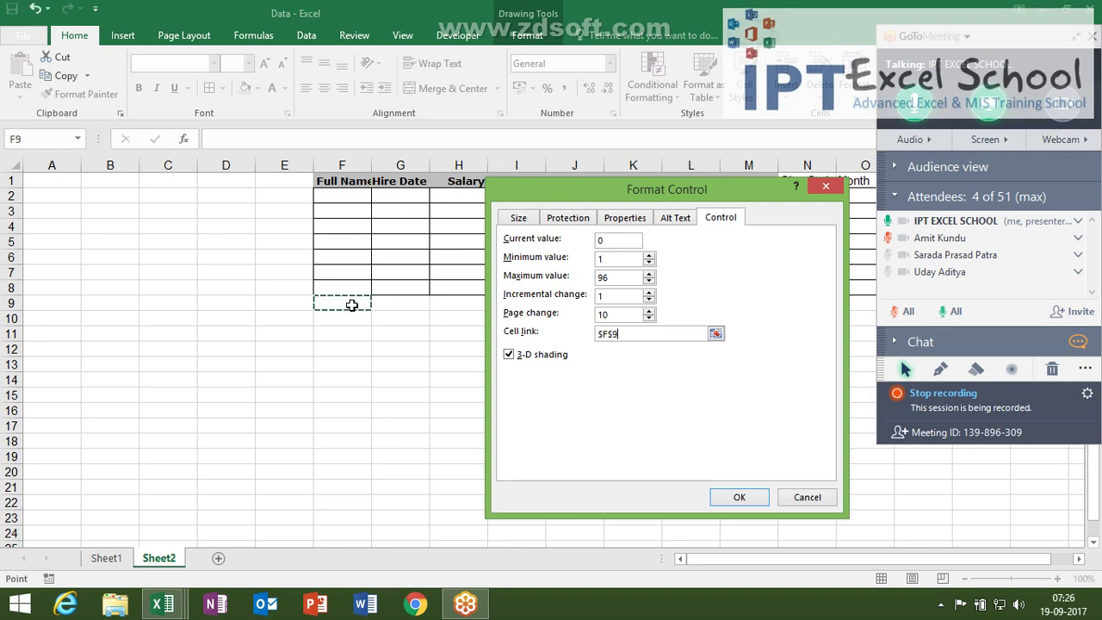
pyautogui.click(731, 499)
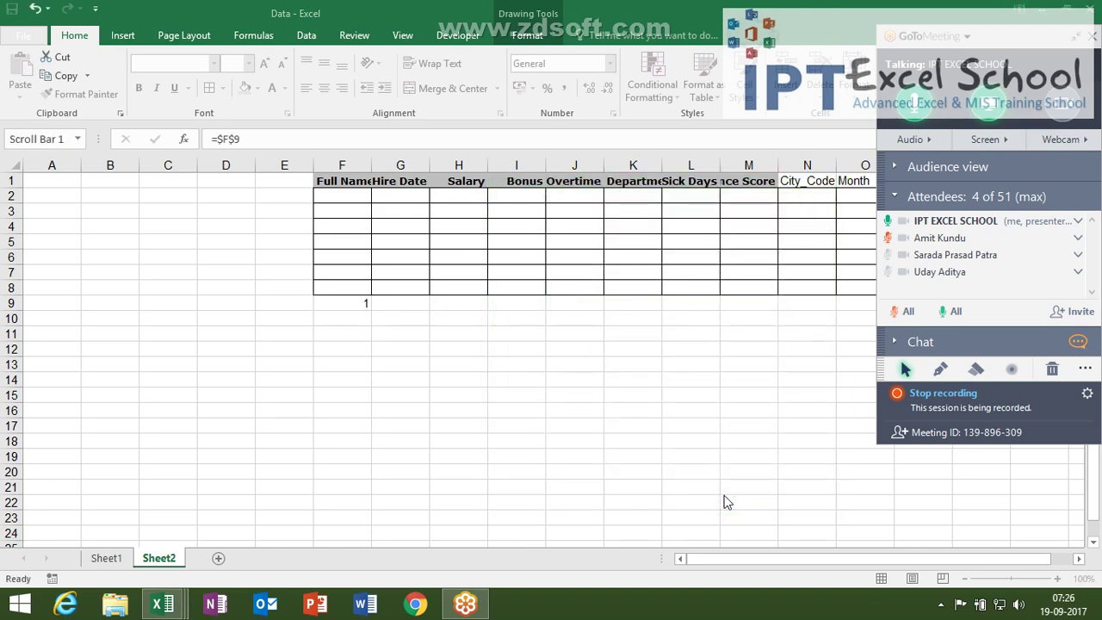
# Step: Enter an OFFSET formula in F2 based on Sheet1!A1 and offset by F9
pyautogui.click(357, 194)
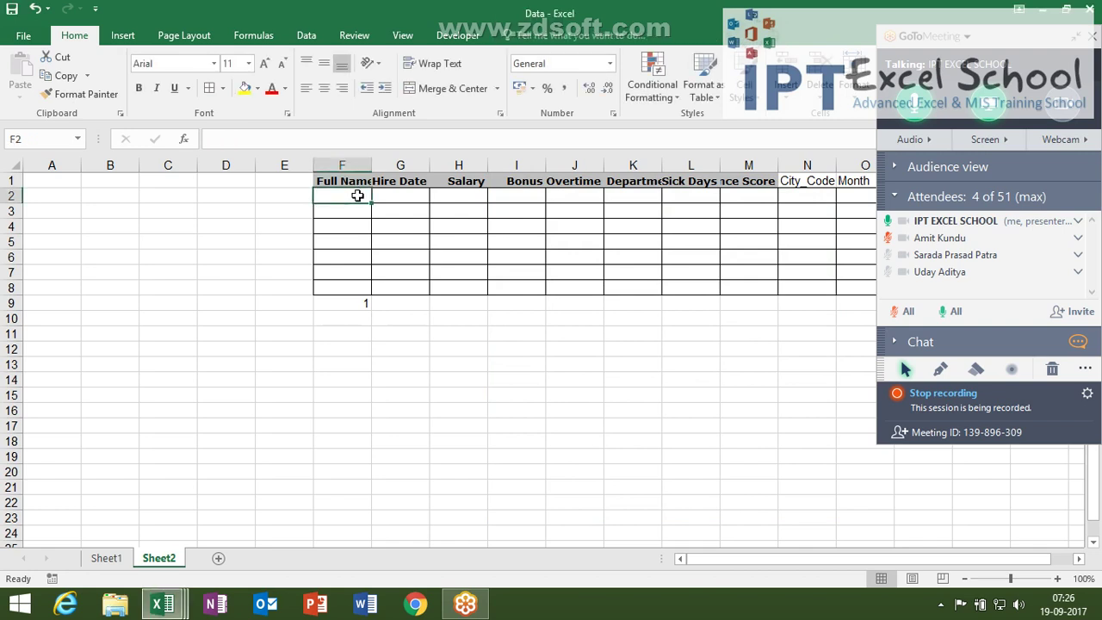
pyautogui.write('=o')
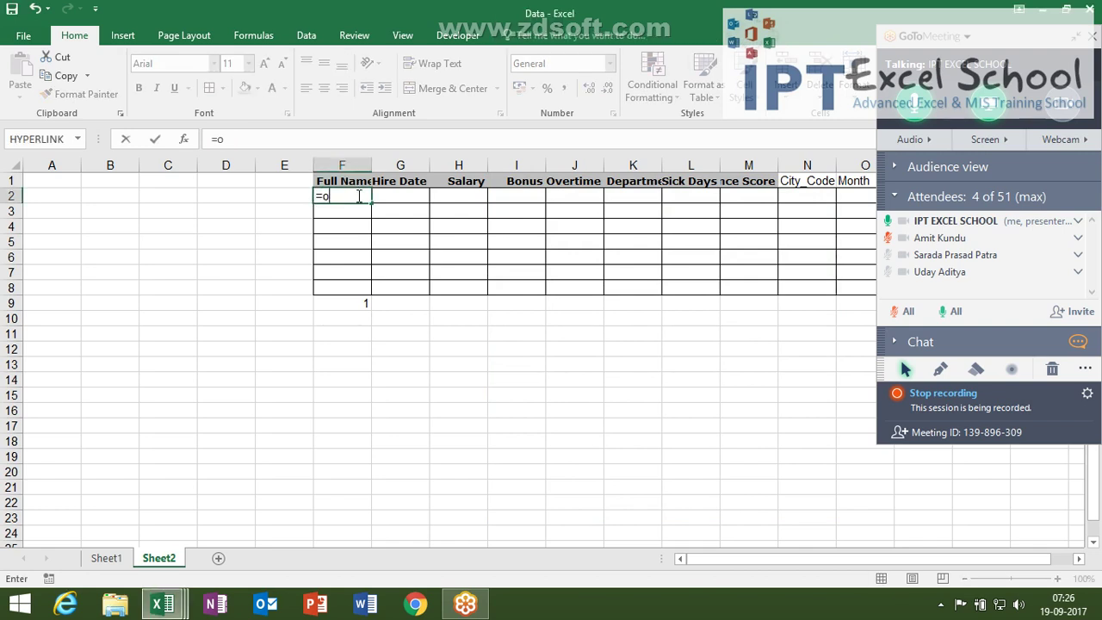
pyautogui.write('ff')
pyautogui.press('Tab')
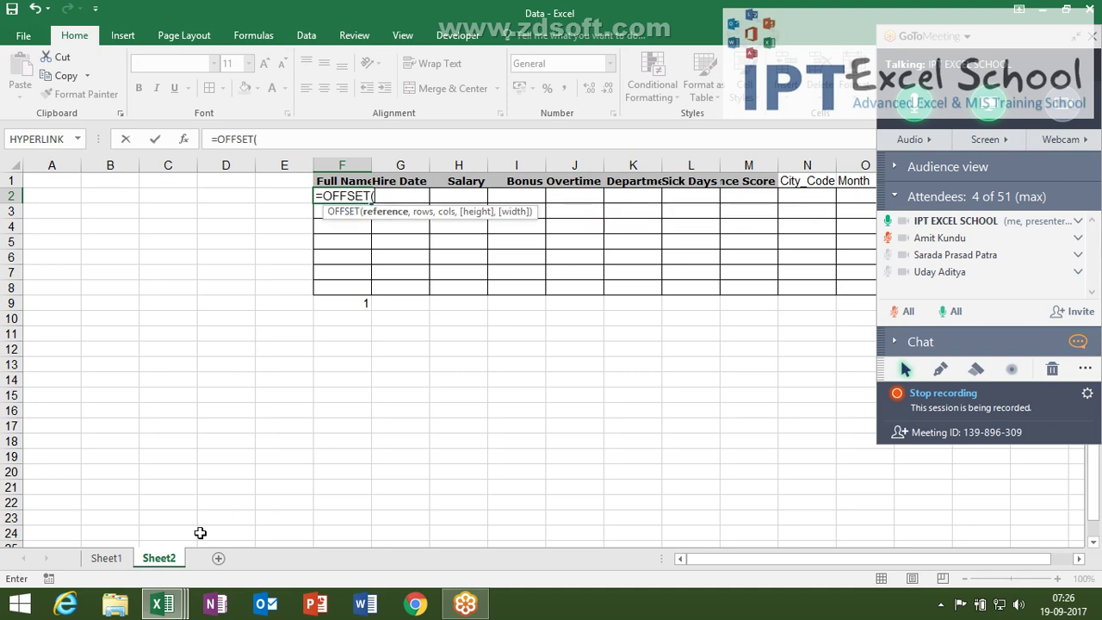
pyautogui.click(123, 559)
pyautogui.click(66, 198)
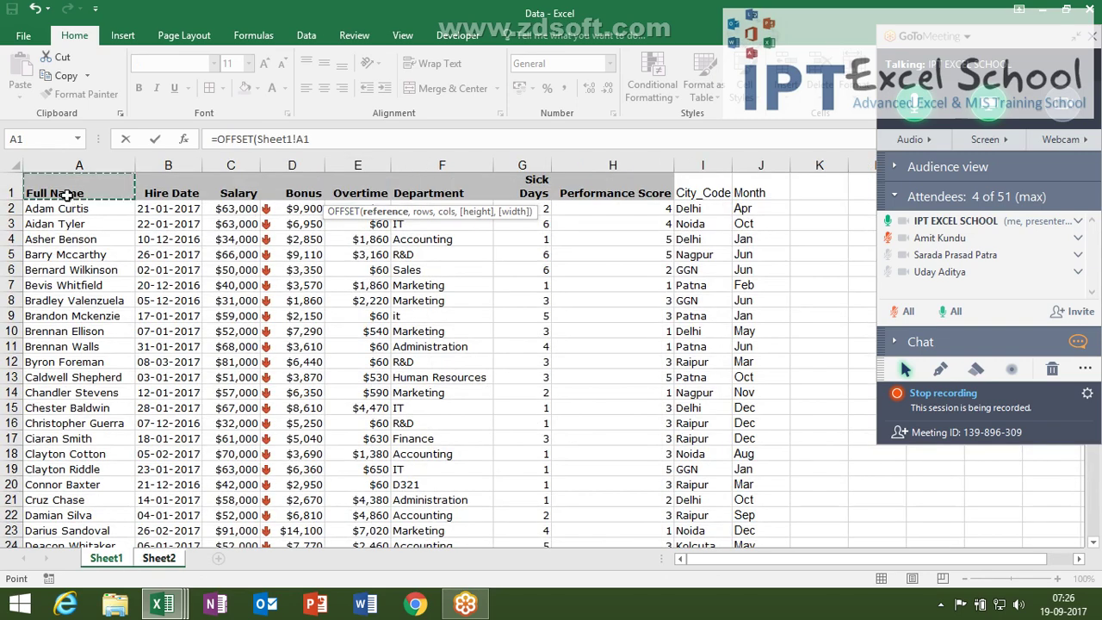
pyautogui.write(',')
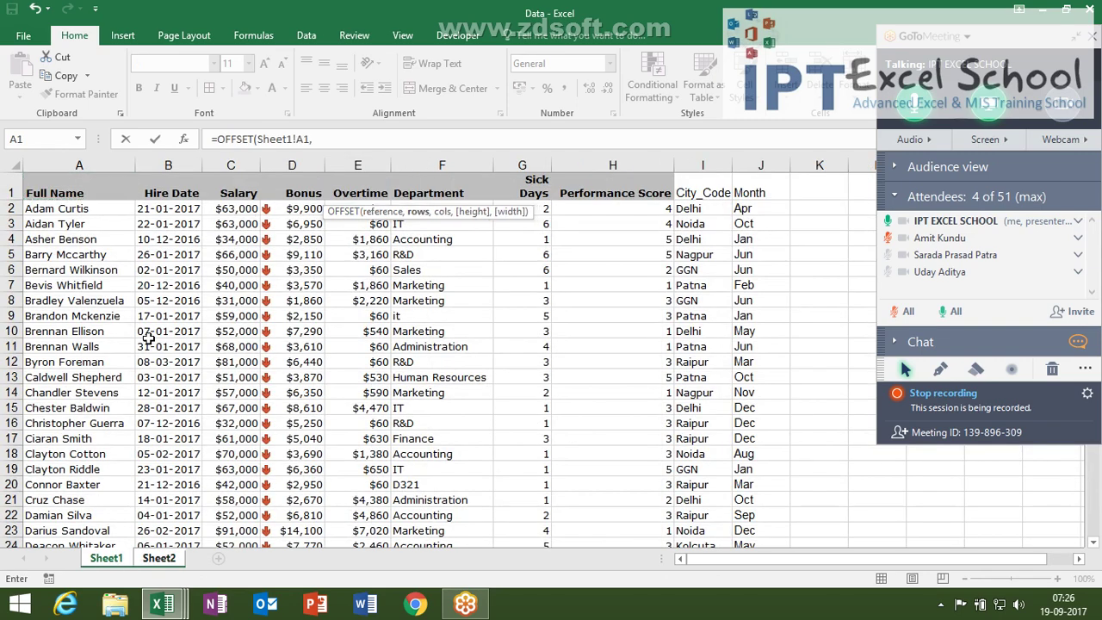
pyautogui.click(164, 564)
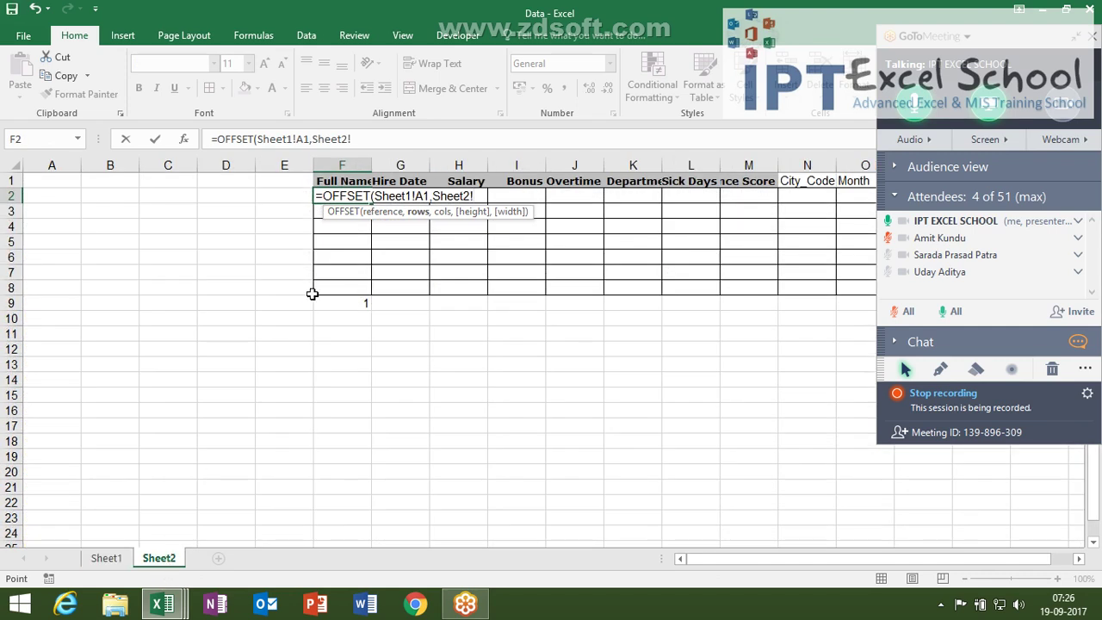
pyautogui.click(336, 304)
pyautogui.write(',0')
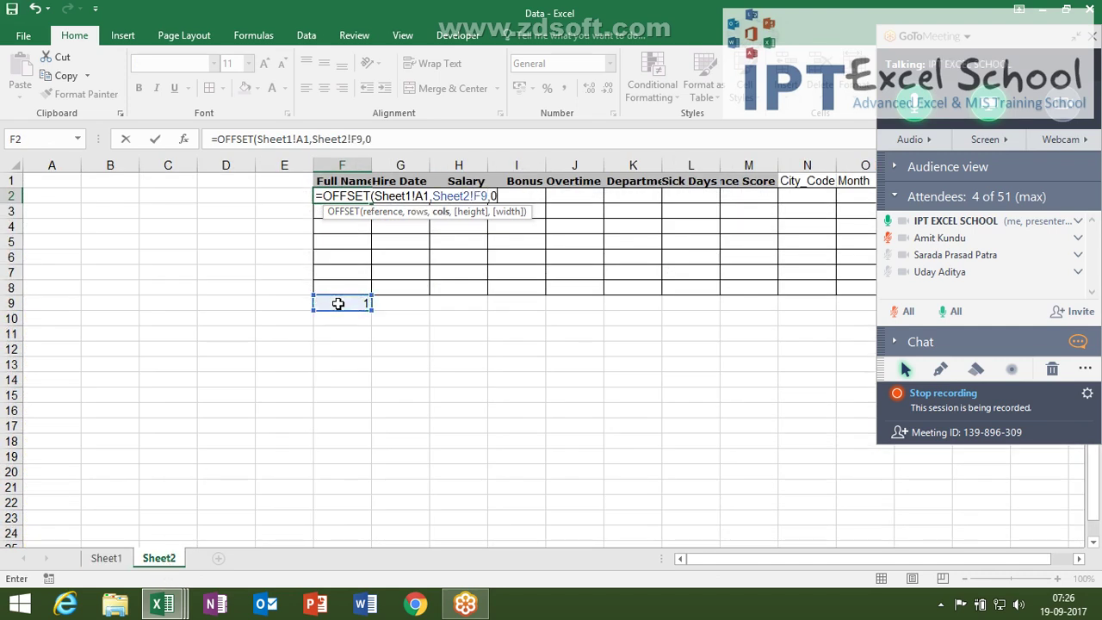
pyautogui.press('Return')
pyautogui.press('Up')
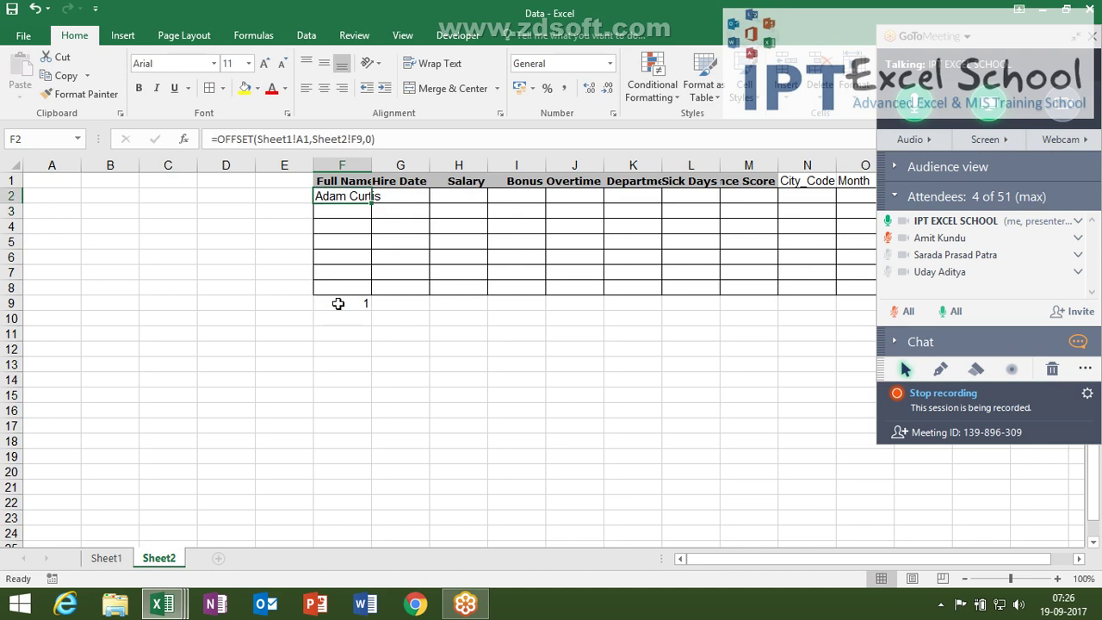
# Step: Edit F2's formula to =OFFSET(Sheet1!$A$1,$F$9,0) with absolute references
pyautogui.click(350, 140)
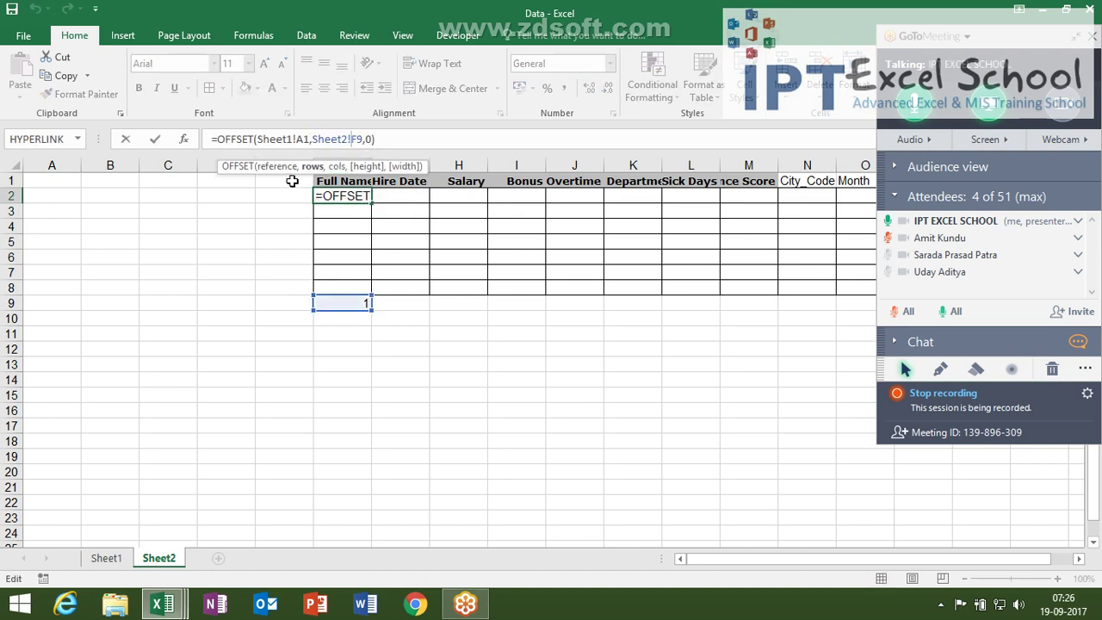
pyautogui.press('BackSpace')
pyautogui.press('BackSpace')
pyautogui.press('BackSpace')
pyautogui.write('$')
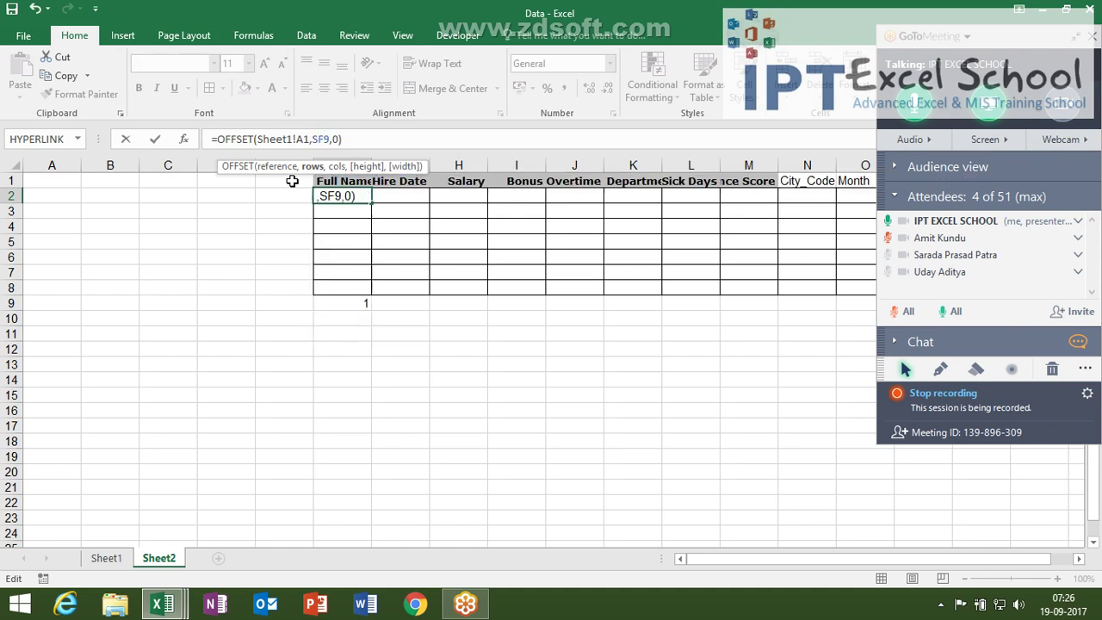
pyautogui.press('BackSpace')
pyautogui.hotkey('ctrl', 'Return')
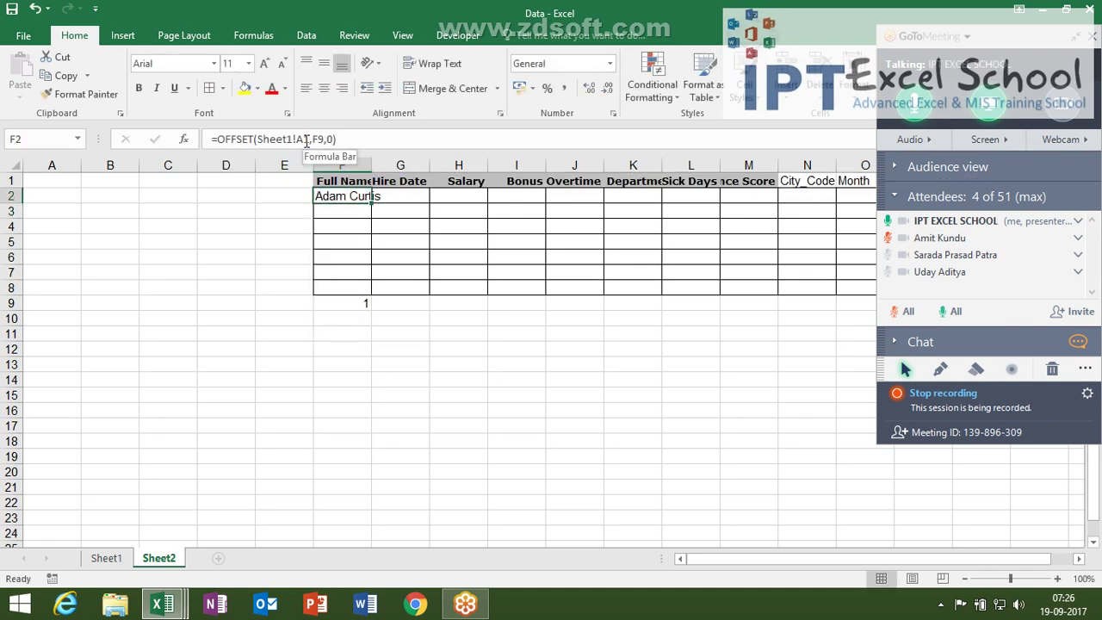
pyautogui.click(303, 142)
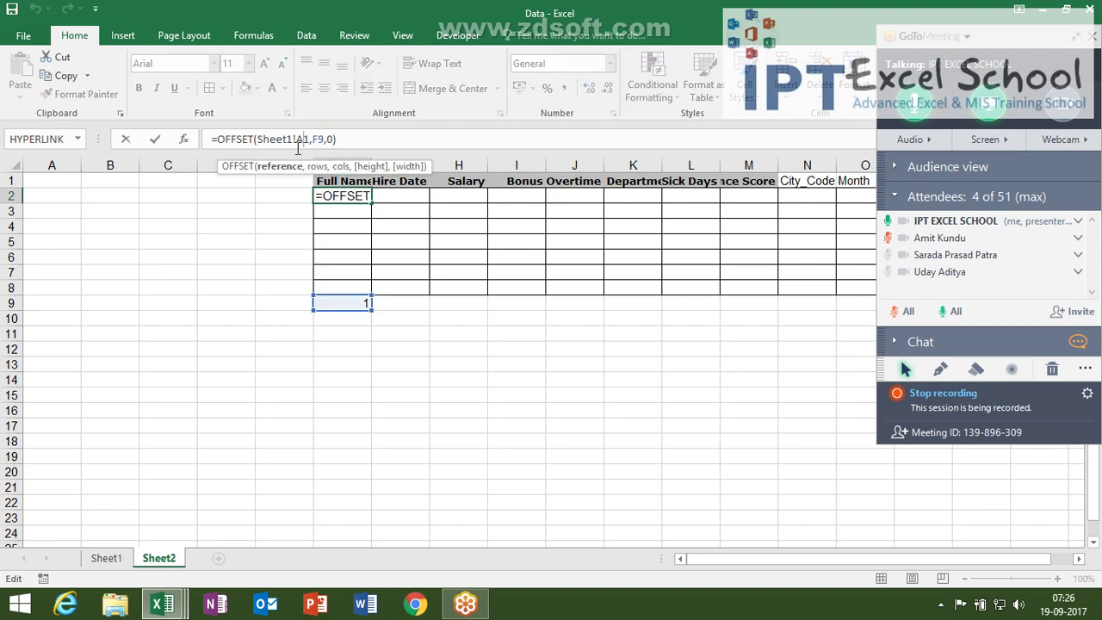
pyautogui.write('$')
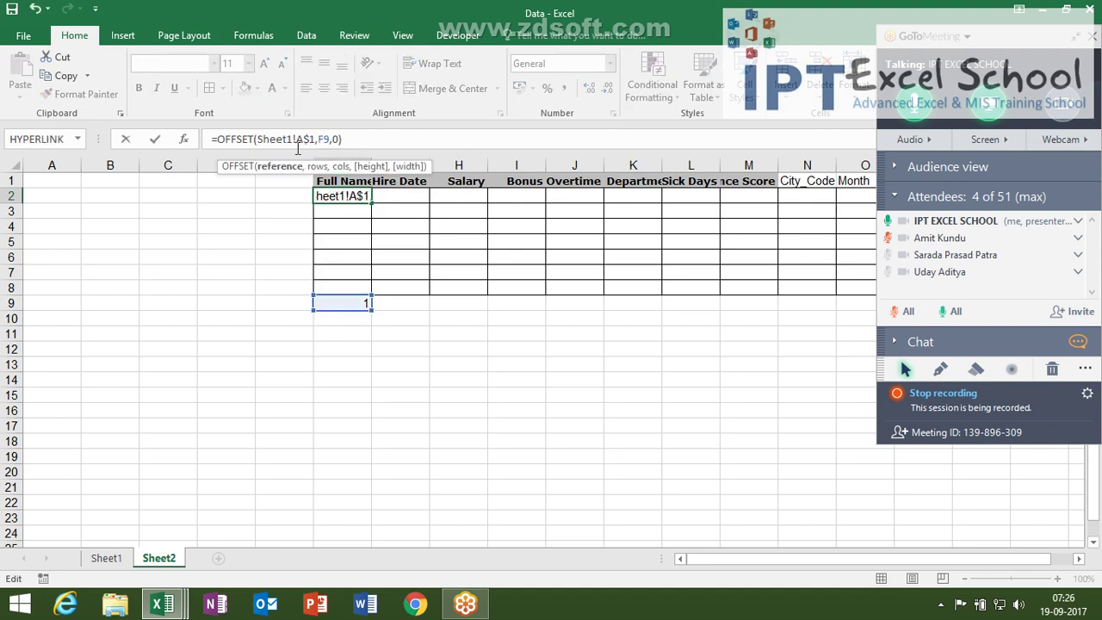
pyautogui.click(319, 142)
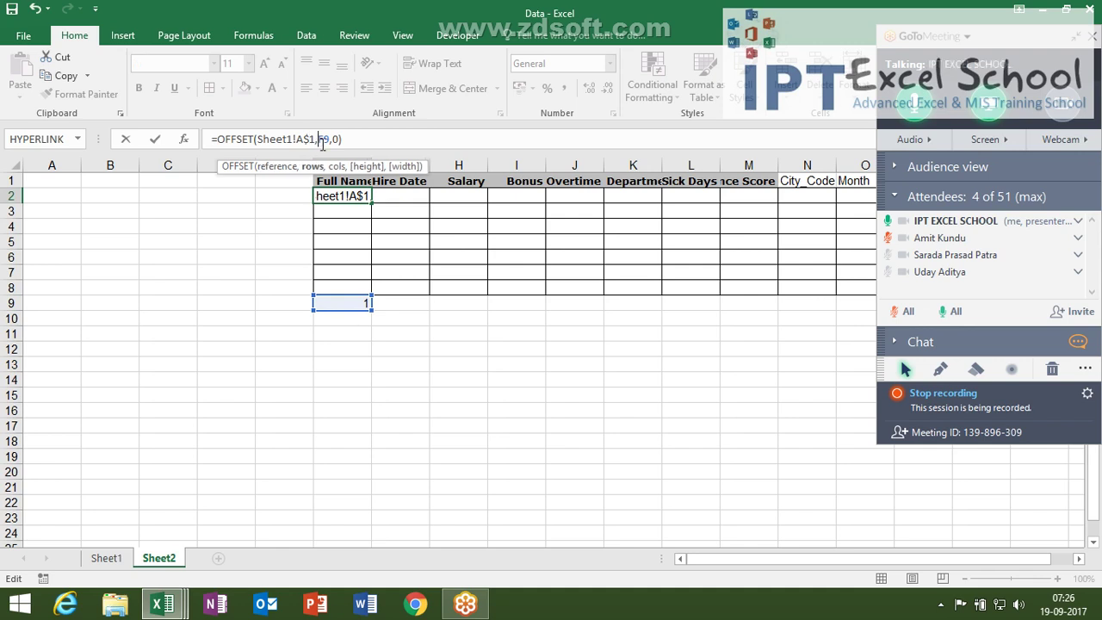
pyautogui.press('F4')
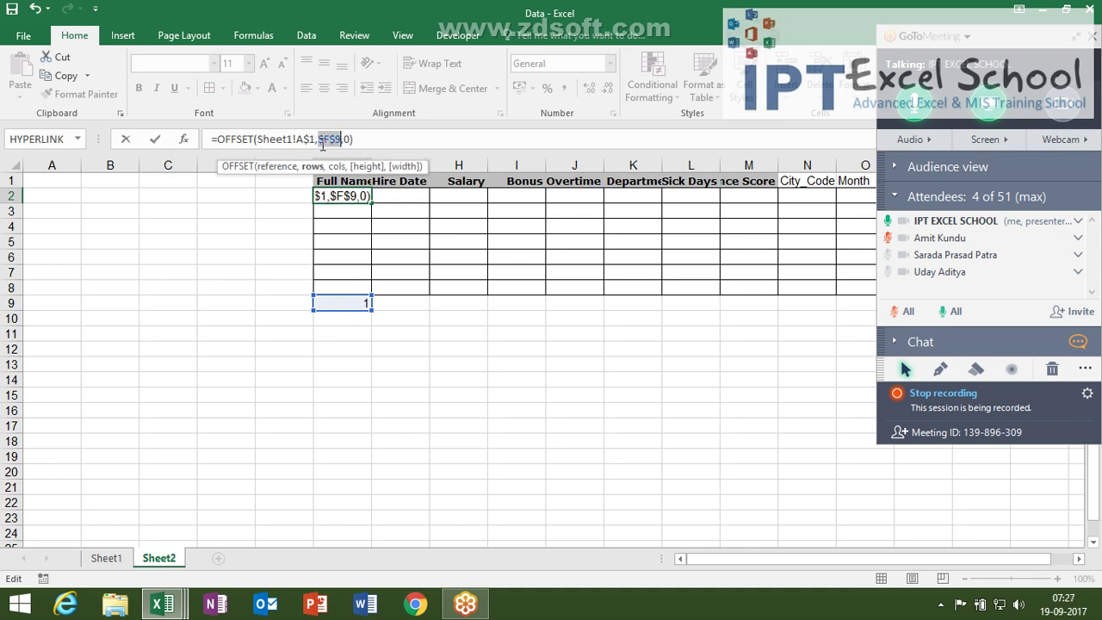
pyautogui.hotkey('ctrl', 'Return')
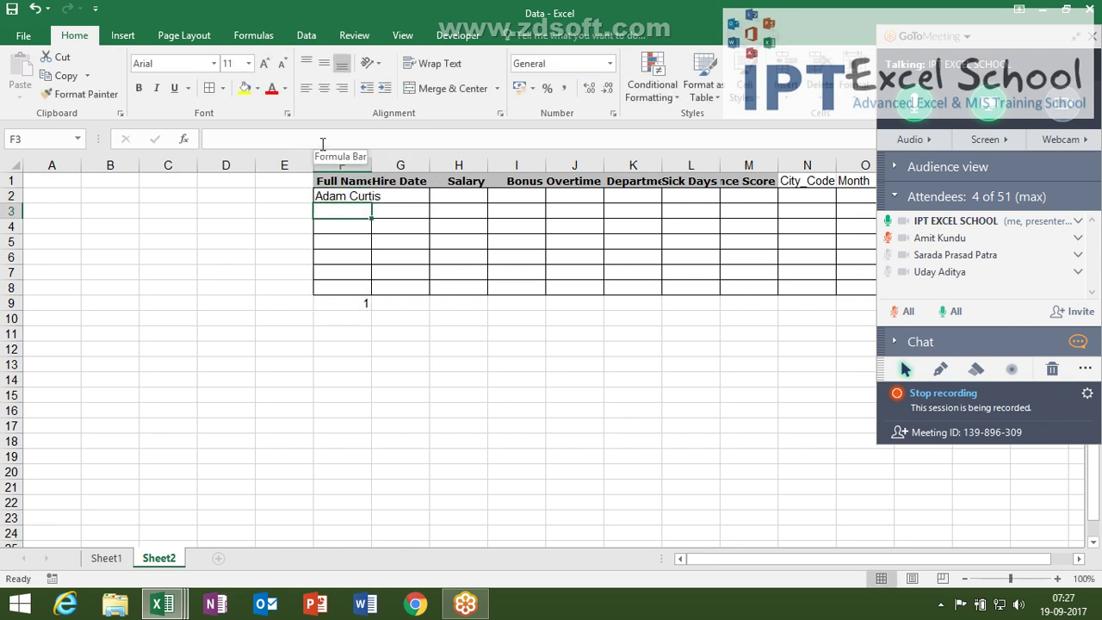
# Step: Copy F2's OFFSET formula into F3 and add +1 after $F$9 to show the second employee
pyautogui.moveTo(354, 139); pyautogui.dragTo(194, 145)
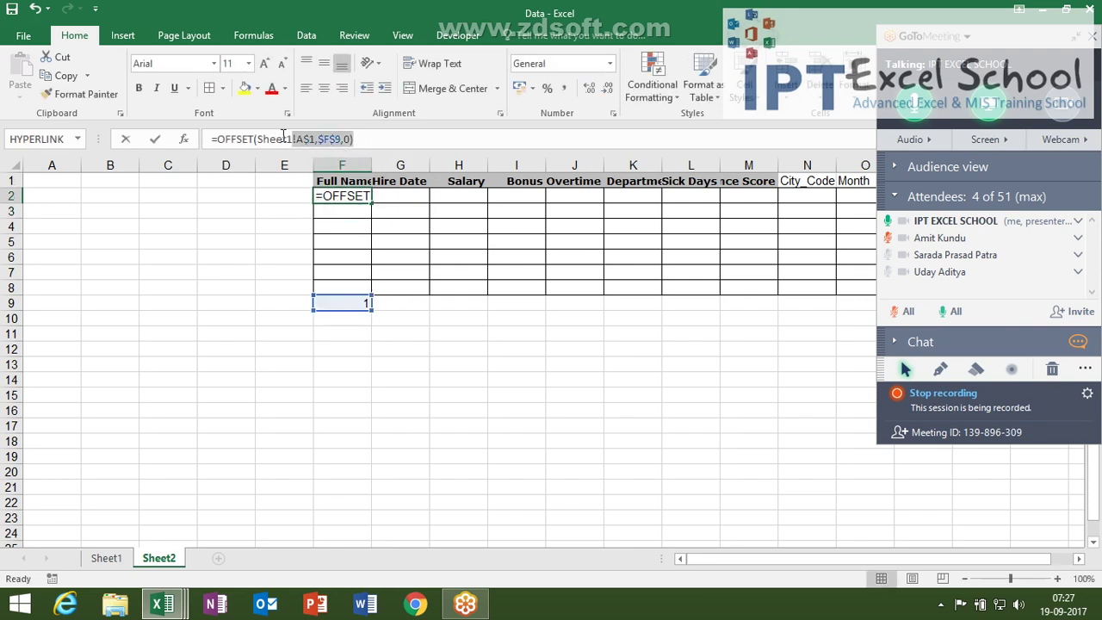
pyautogui.hotkey('ctrl', 'c')
pyautogui.press('BackSpace')
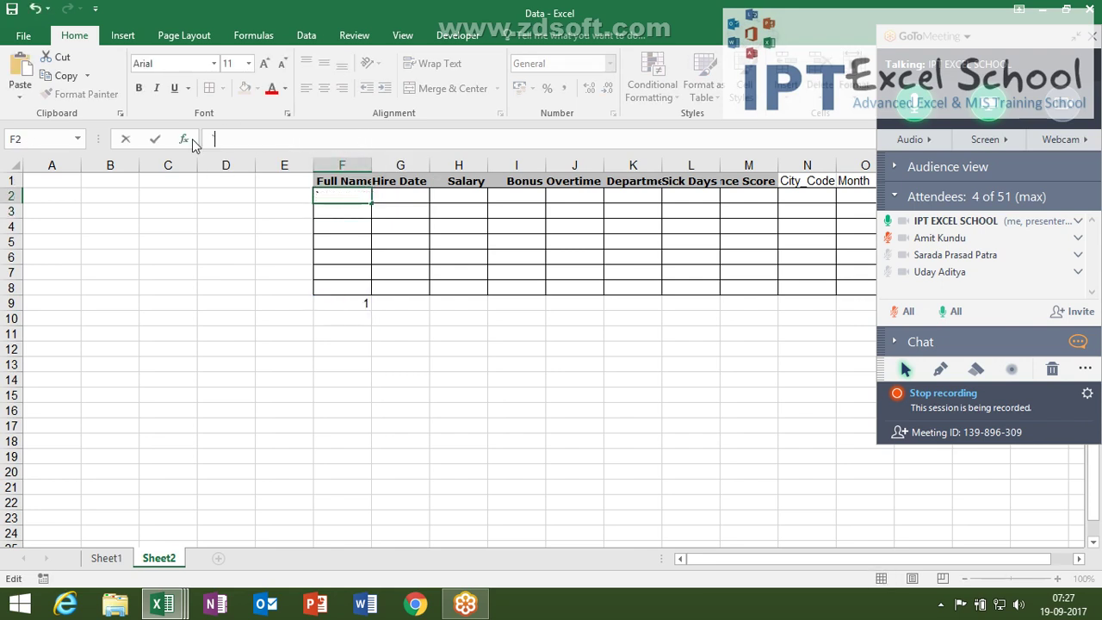
pyautogui.write('`')
pyautogui.press('Escape')
pyautogui.hotkey('ctrl', 'c')
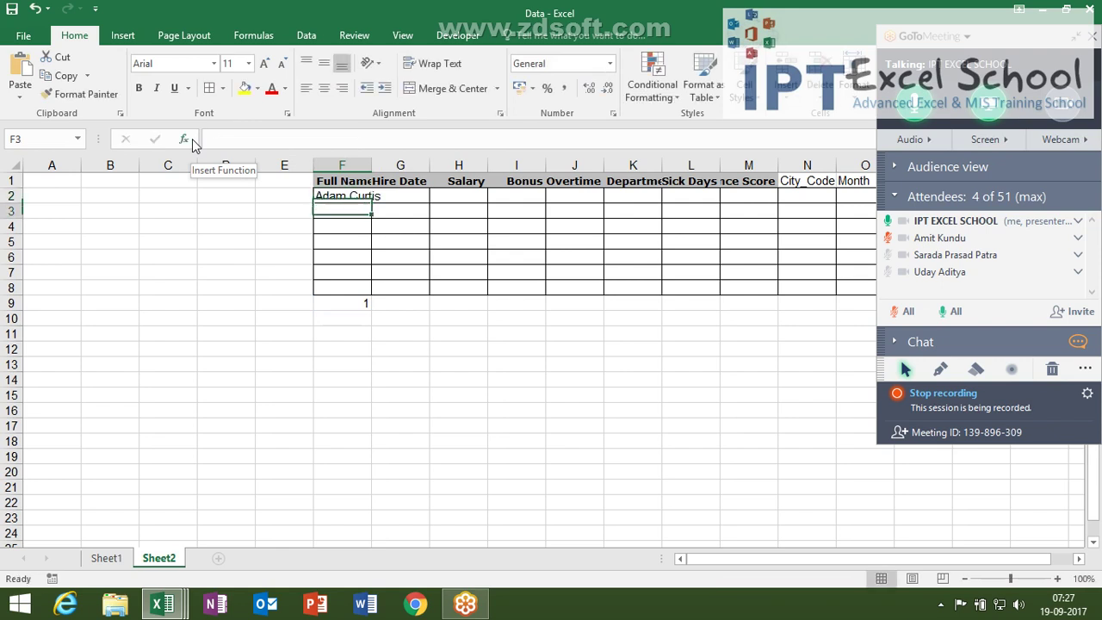
pyautogui.press('Down')
pyautogui.hotkey('ctrl', 'v')
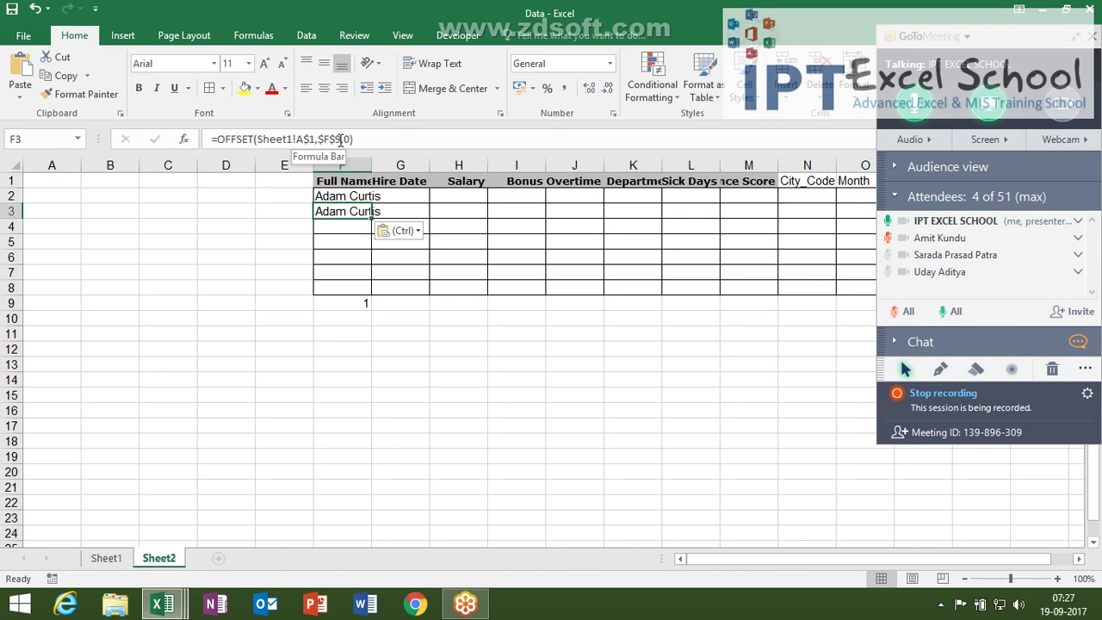
pyautogui.click(341, 139)
pyautogui.write('+1')
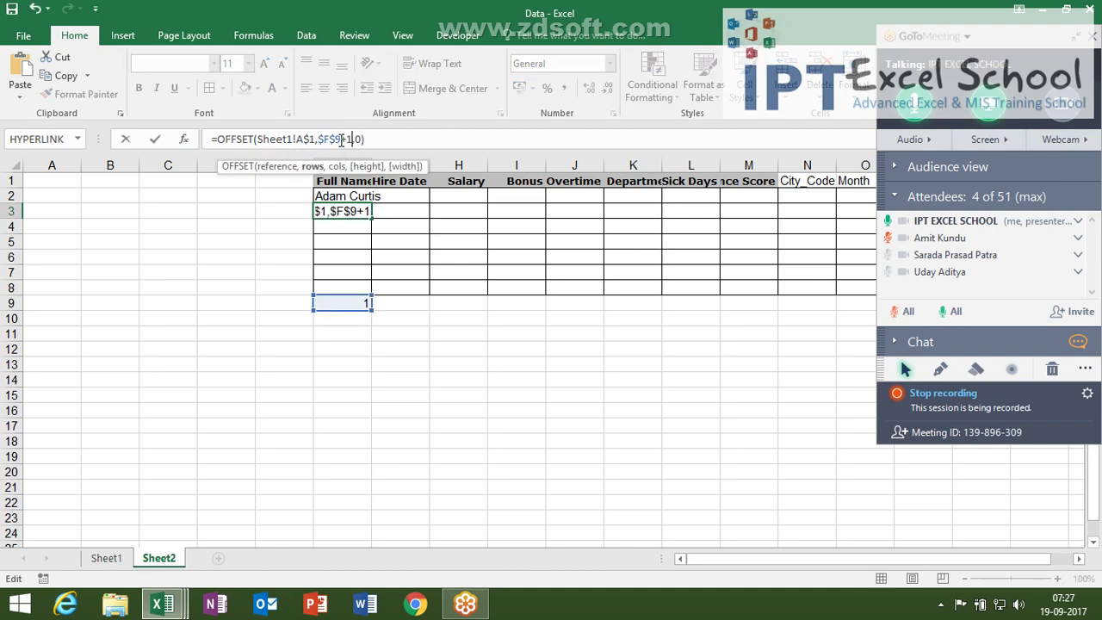
pyautogui.press('Return')
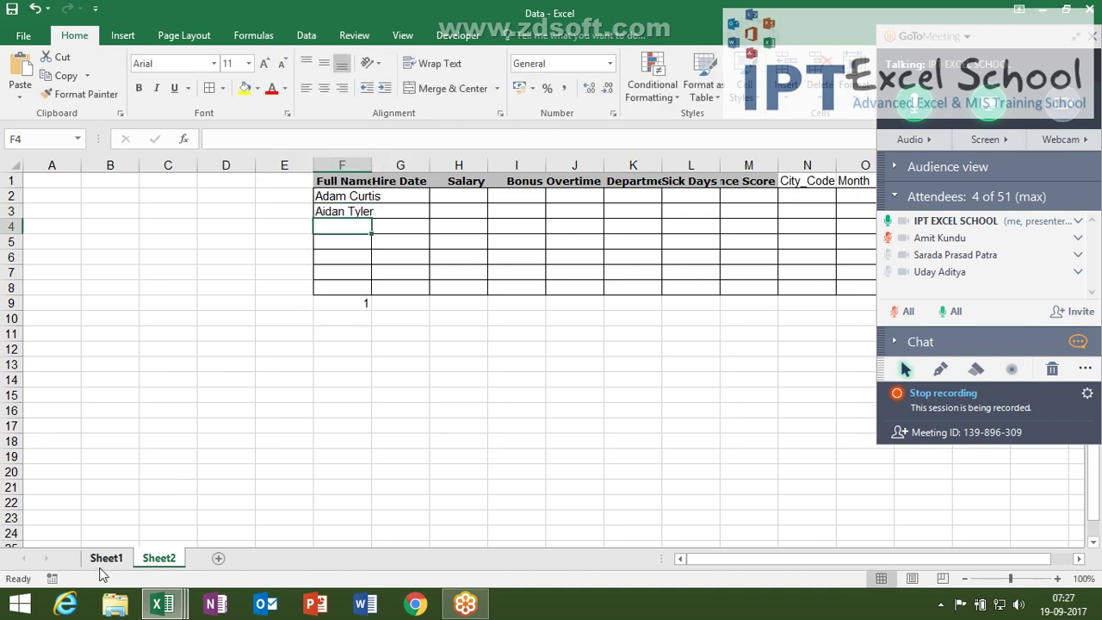
# Step: Check Sheet1's source data, then paste the formula into F4 with +1 added after $F$9
pyautogui.click(102, 562)
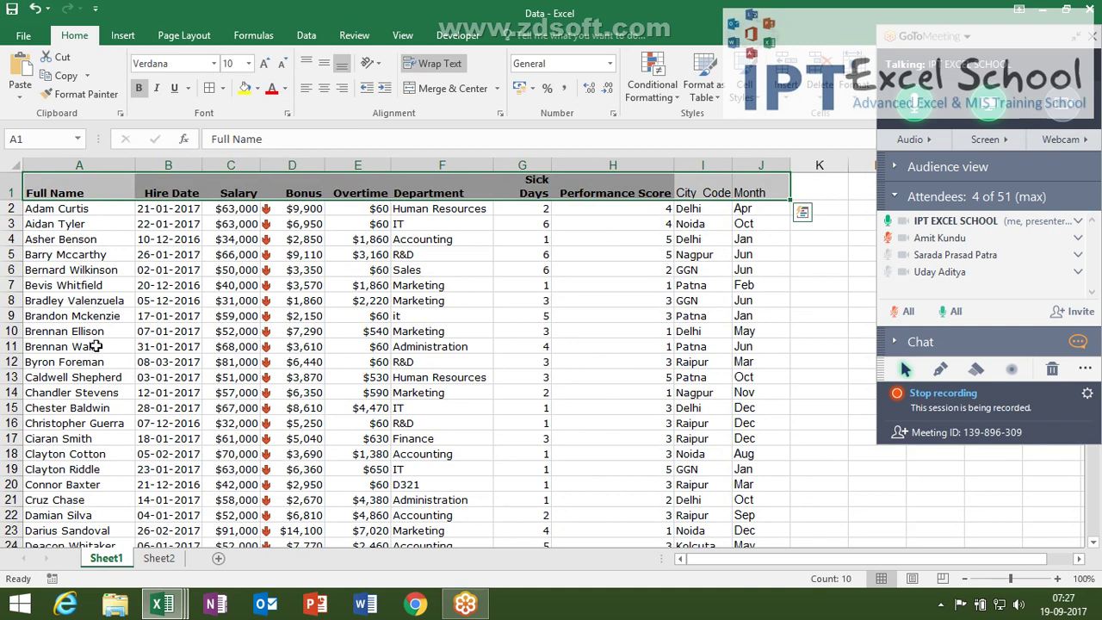
pyautogui.click(163, 562)
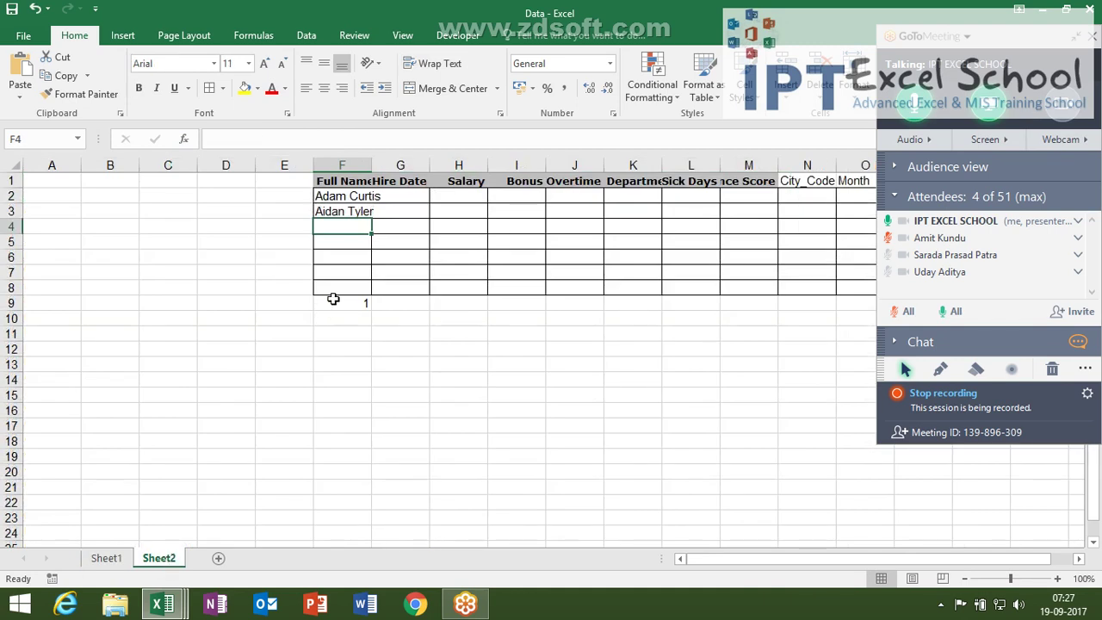
pyautogui.hotkey('ctrl', 'v')
pyautogui.click(340, 138)
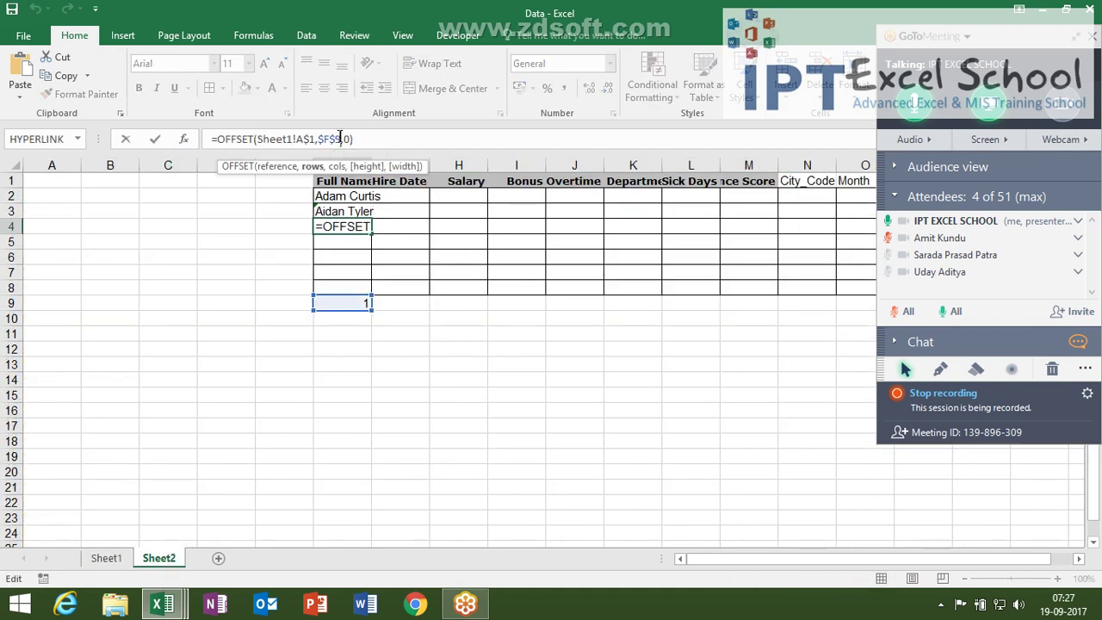
pyautogui.write('+')
pyautogui.write('1')
pyautogui.press('Return')
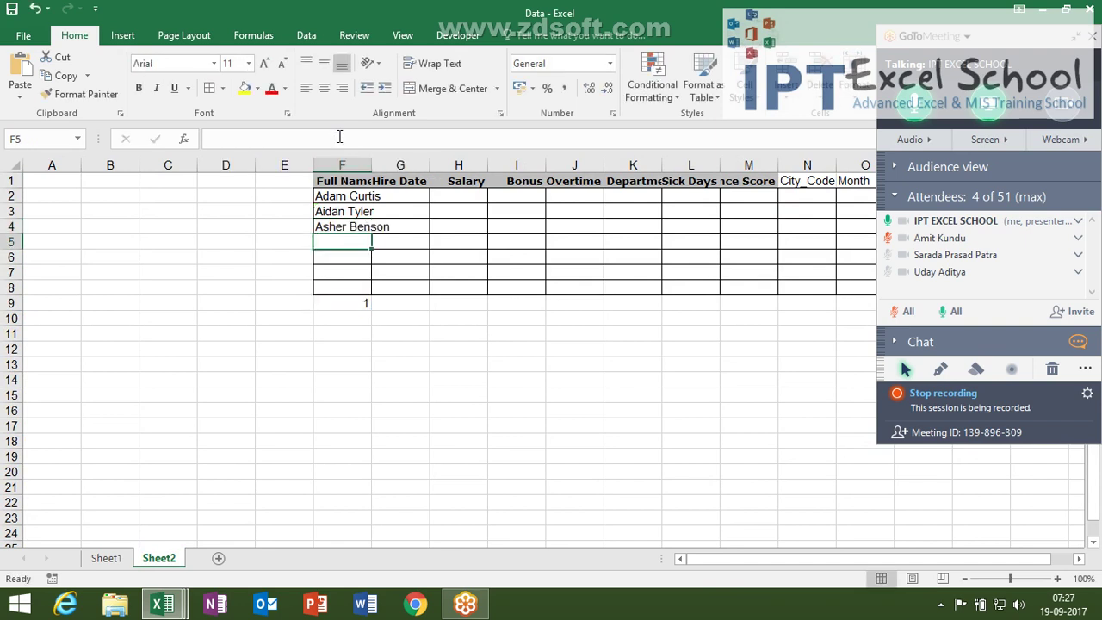
# Step: Paste the OFFSET formula into F5 and F6, adding +3 and +4 after $F$9
pyautogui.hotkey('ctrl', 'v')
pyautogui.click(341, 139)
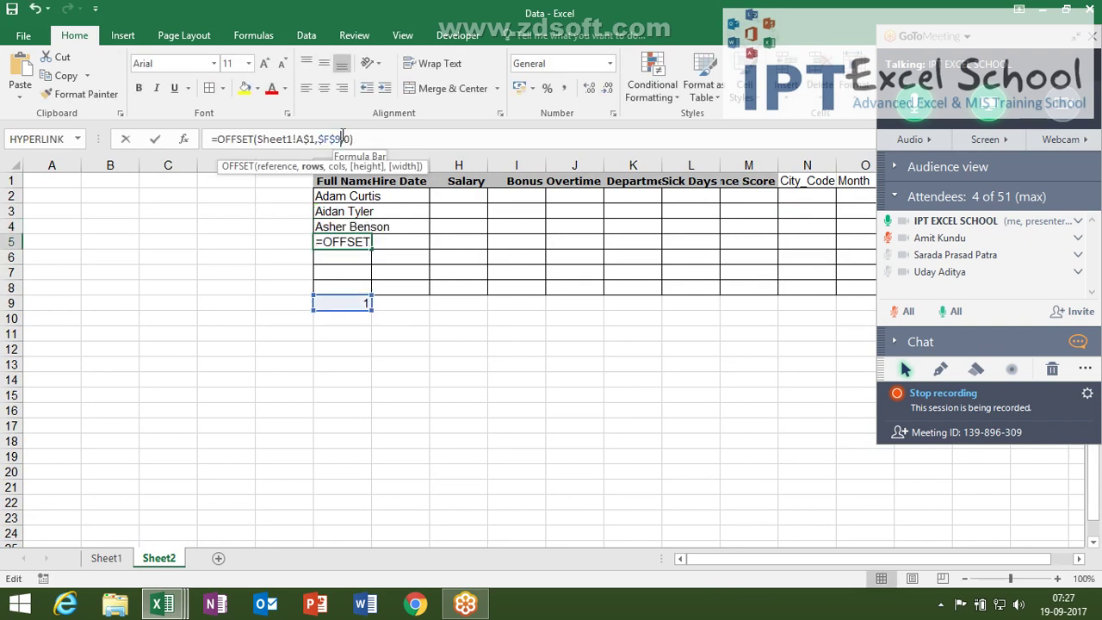
pyautogui.write('+3')
pyautogui.press('Return')
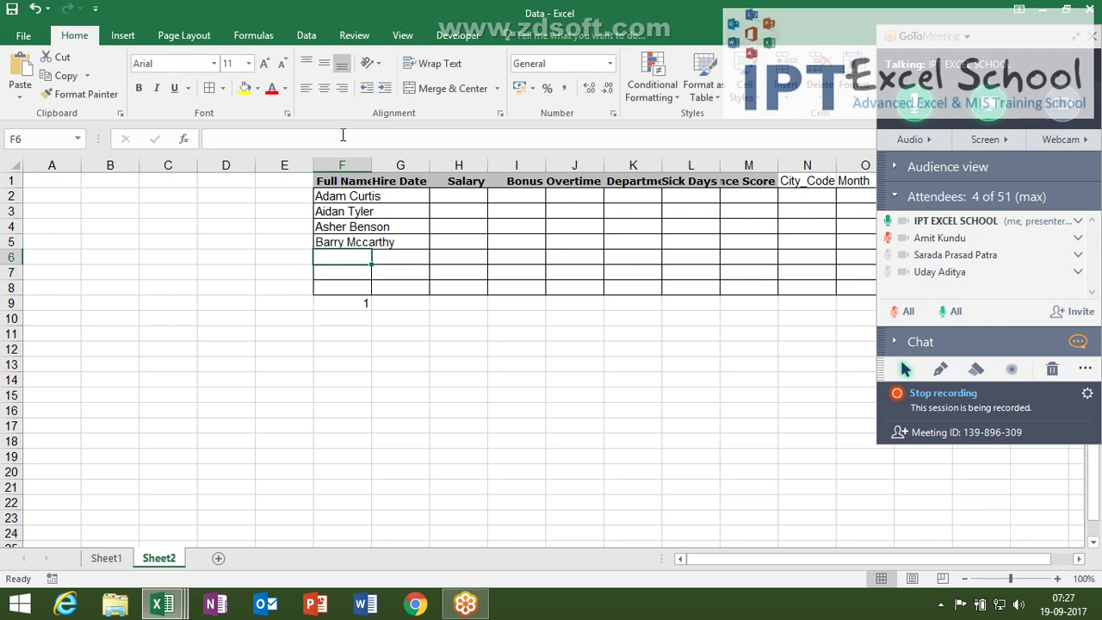
pyautogui.hotkey('ctrl', 'v')
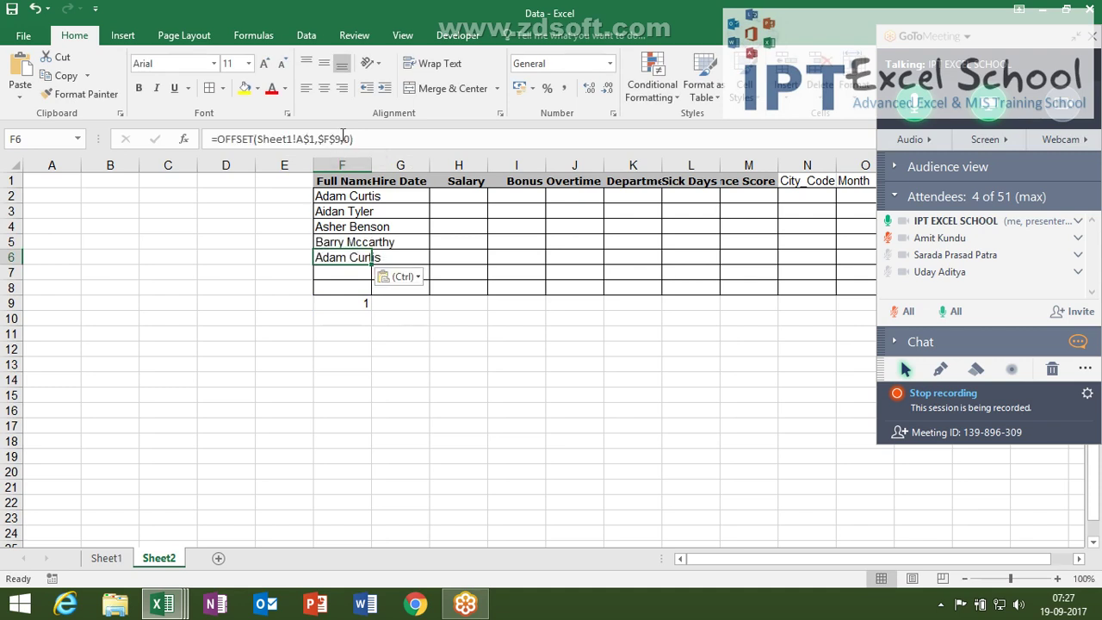
pyautogui.click(341, 139)
pyautogui.write('+4')
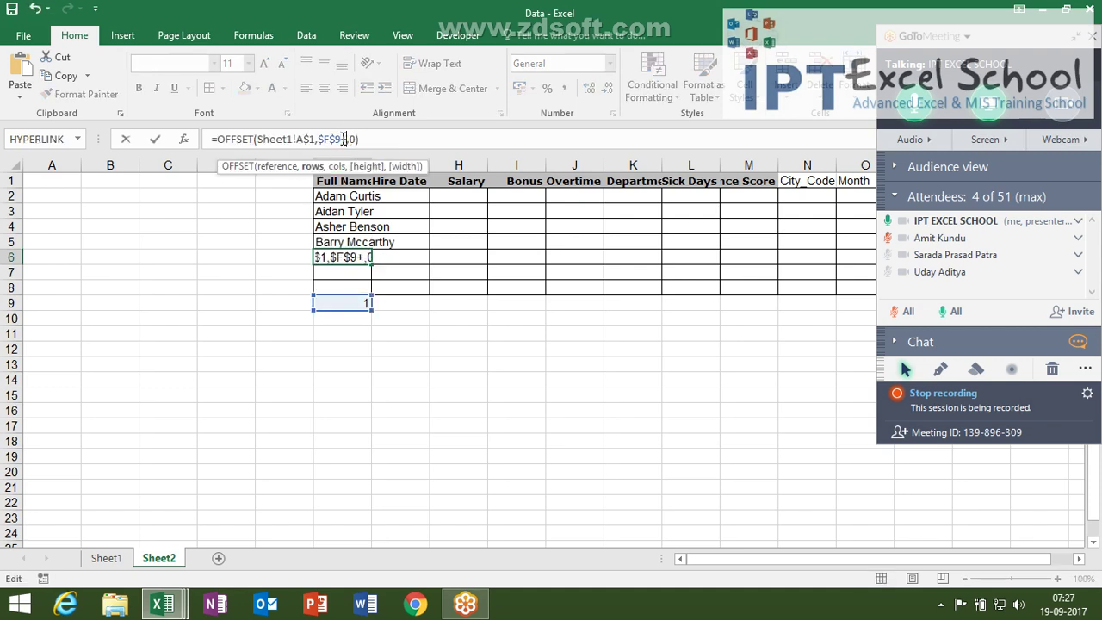
pyautogui.press('Return')
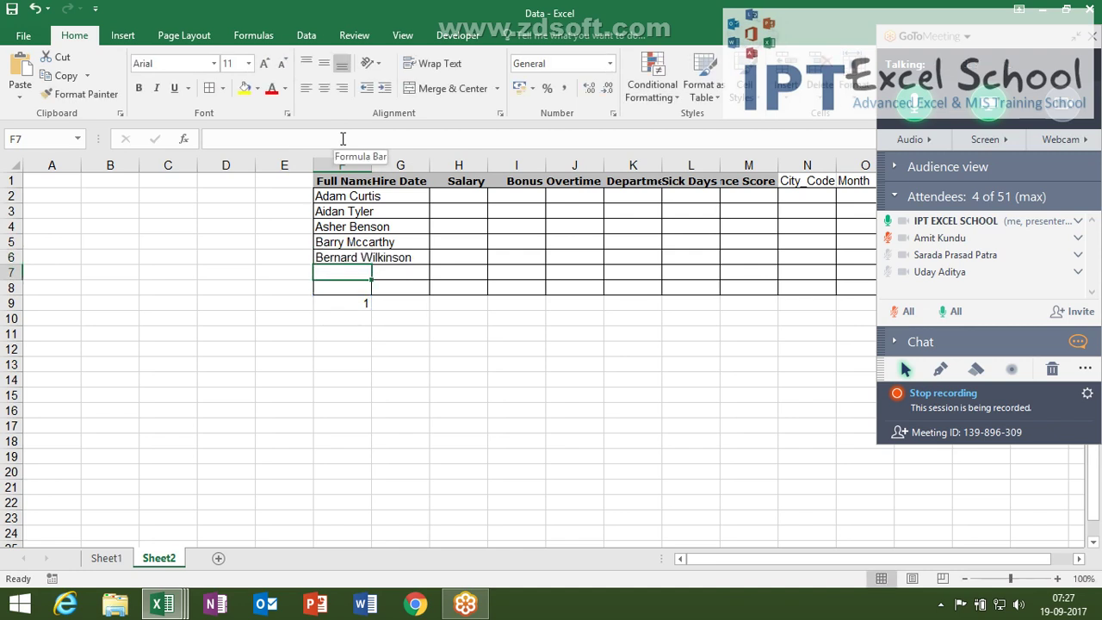
# Step: Paste the OFFSET formula into F7 and F8, adding +5 and +6 after $F$9
pyautogui.hotkey('ctrl', 'v')
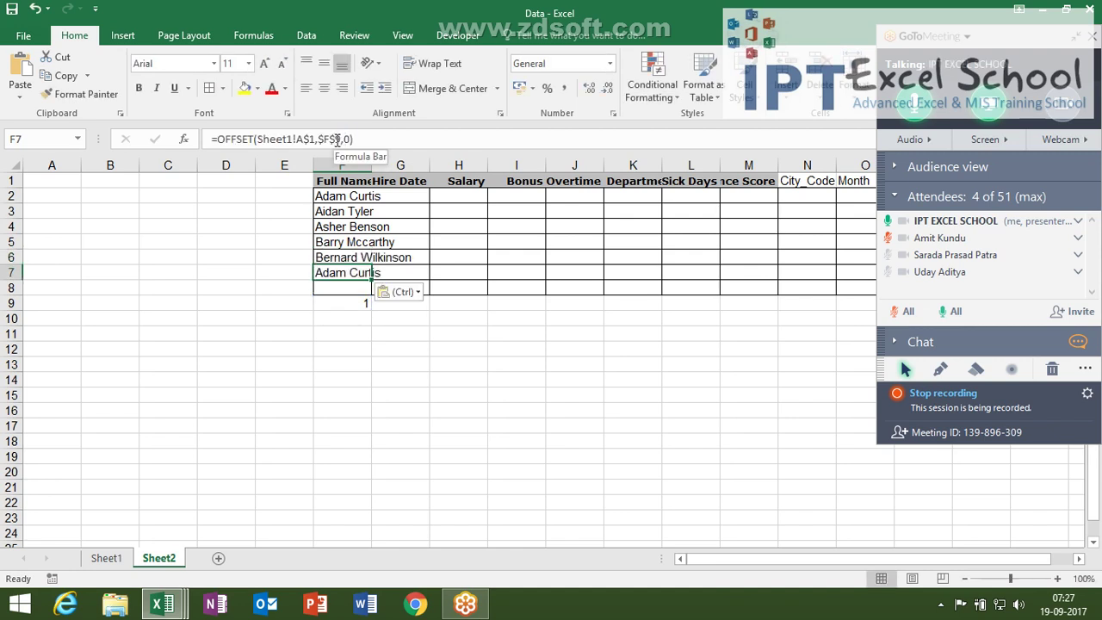
pyautogui.click(340, 139)
pyautogui.write('+')
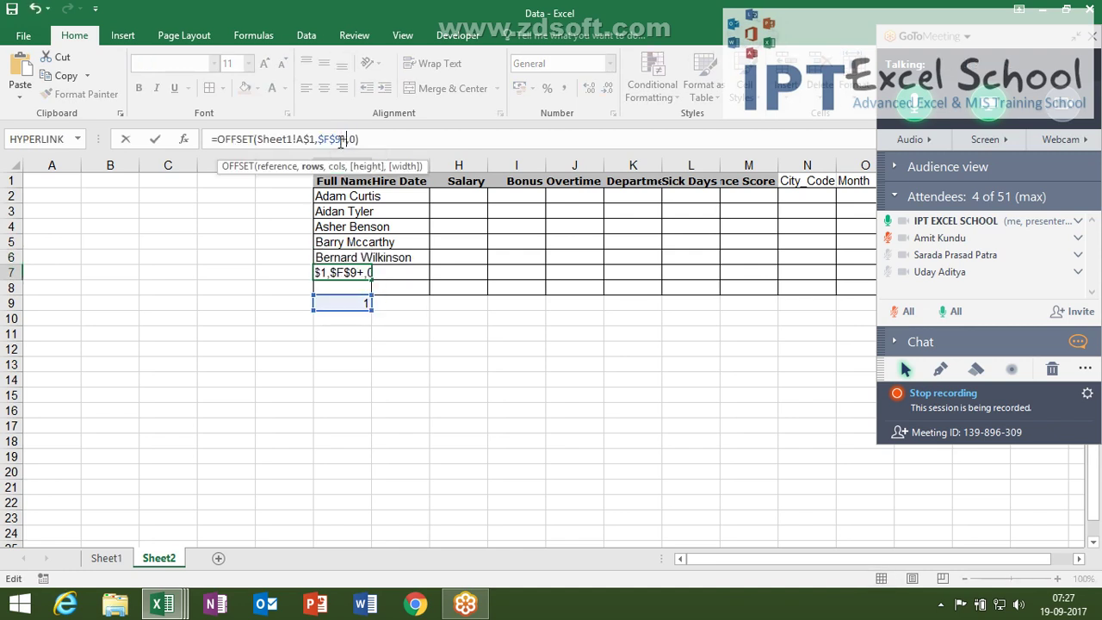
pyautogui.write('5')
pyautogui.press('Return')
pyautogui.hotkey('ctrl', 'v')
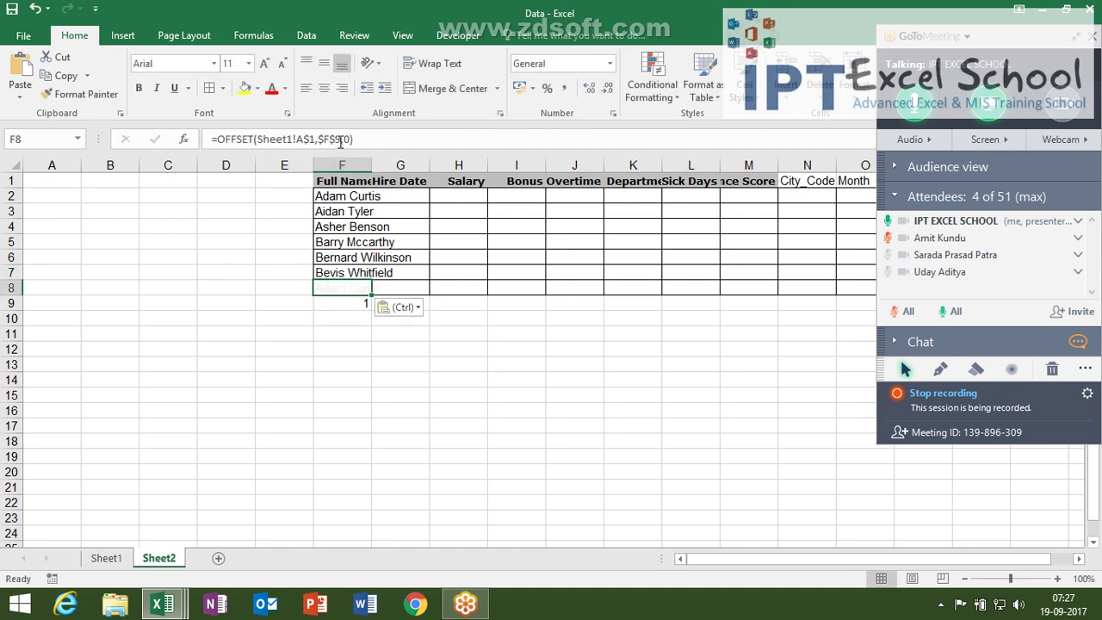
pyautogui.click(341, 139)
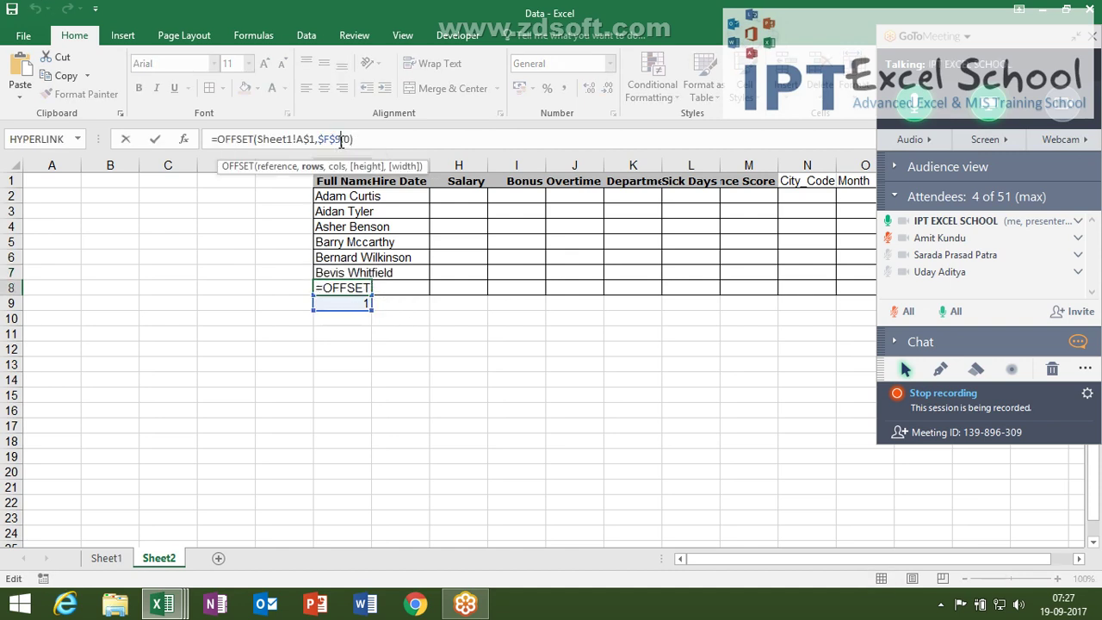
pyautogui.write('+6')
pyautogui.press('Return')
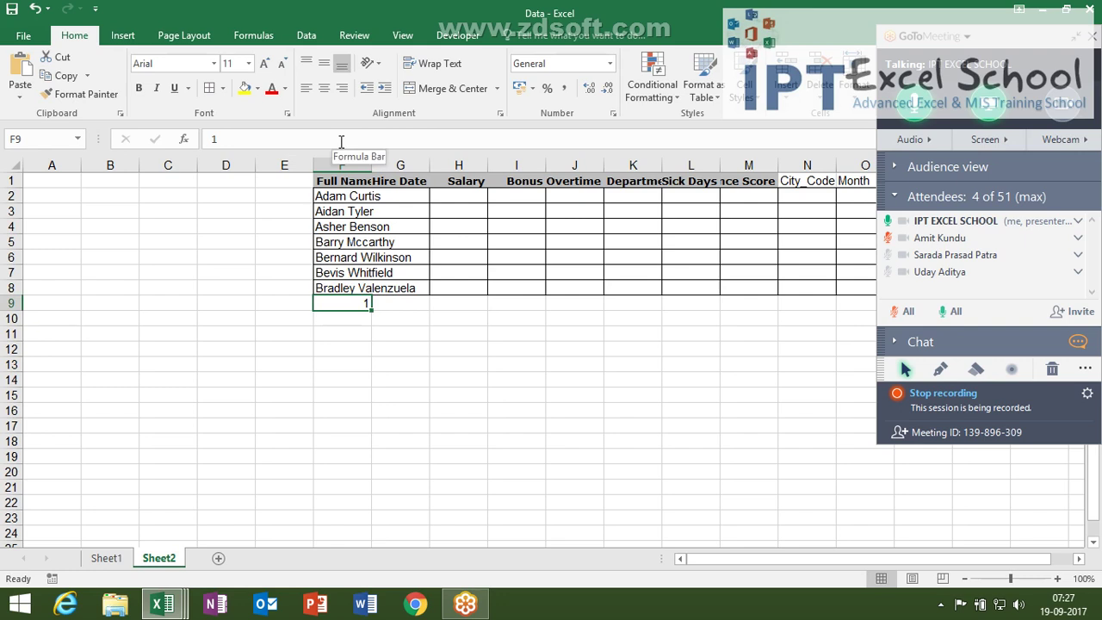
pyautogui.press('Up')
pyautogui.press('Up')
pyautogui.press('Up')
pyautogui.press('Up')
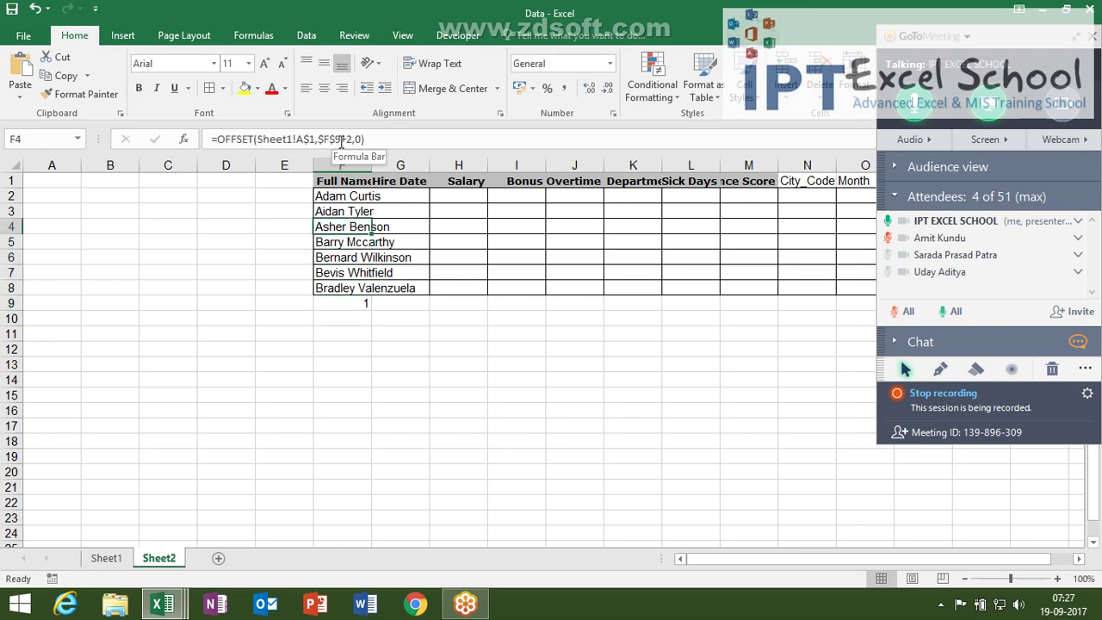
pyautogui.press('Up')
pyautogui.press('Up')
pyautogui.press('Up')
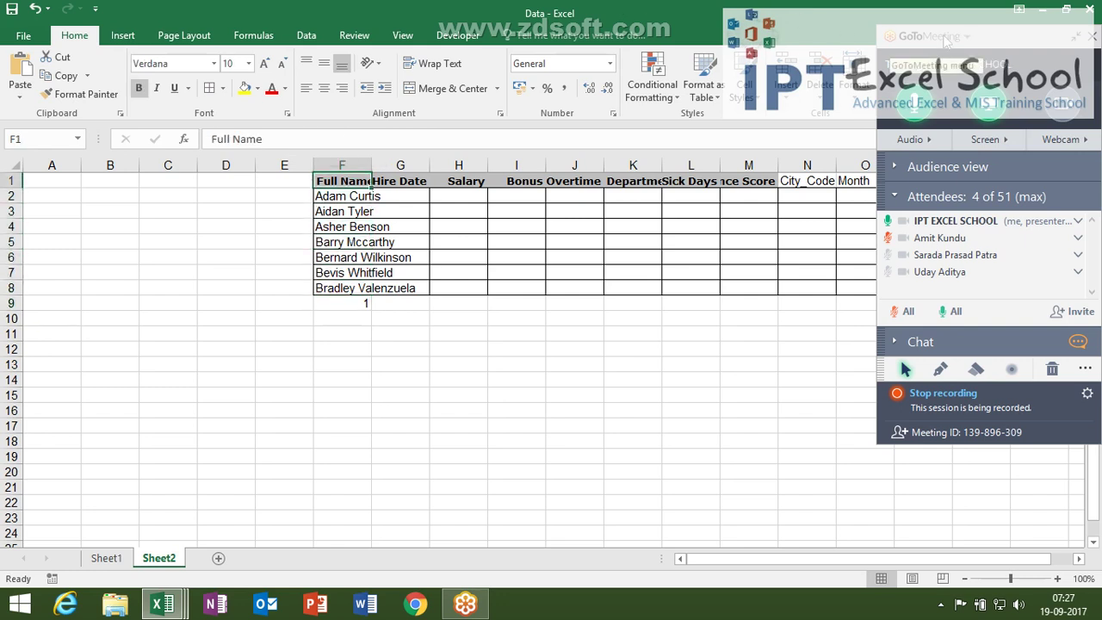
# Step: Collapse the meeting panel, test the scroll bar arrows, and inspect the formulas in F2 and F8
pyautogui.click(1080, 38)
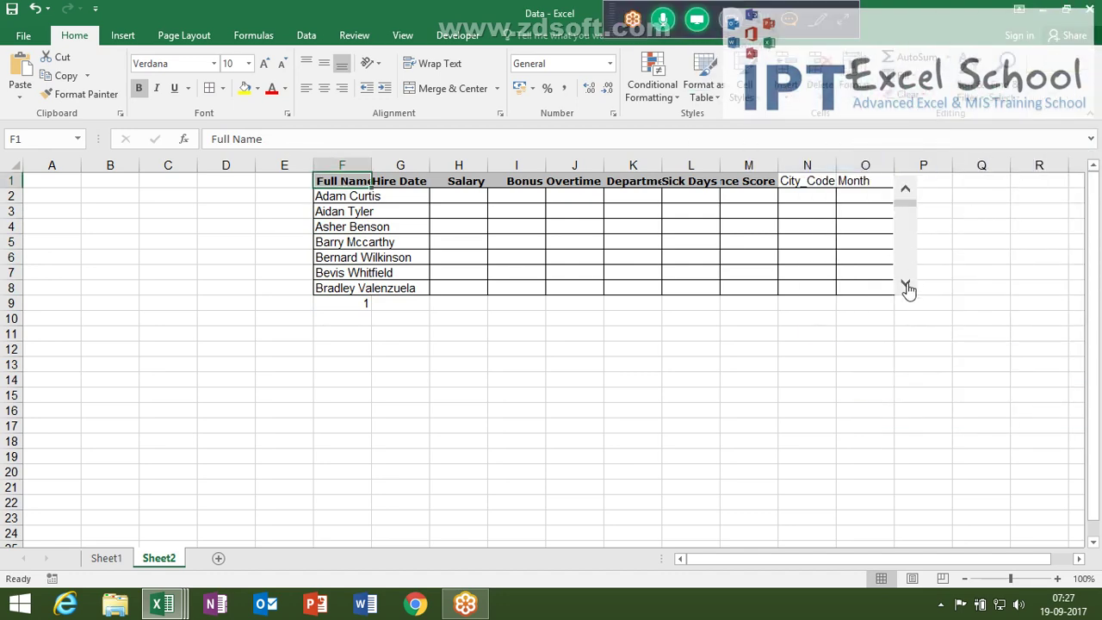
pyautogui.click(907, 289)
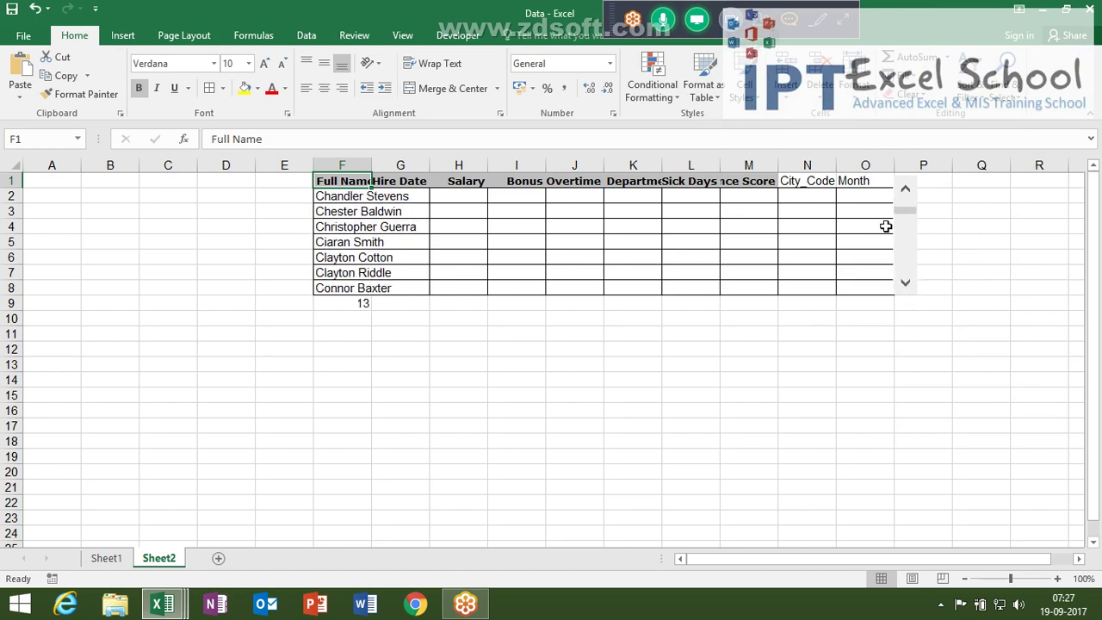
pyautogui.click(906, 189)
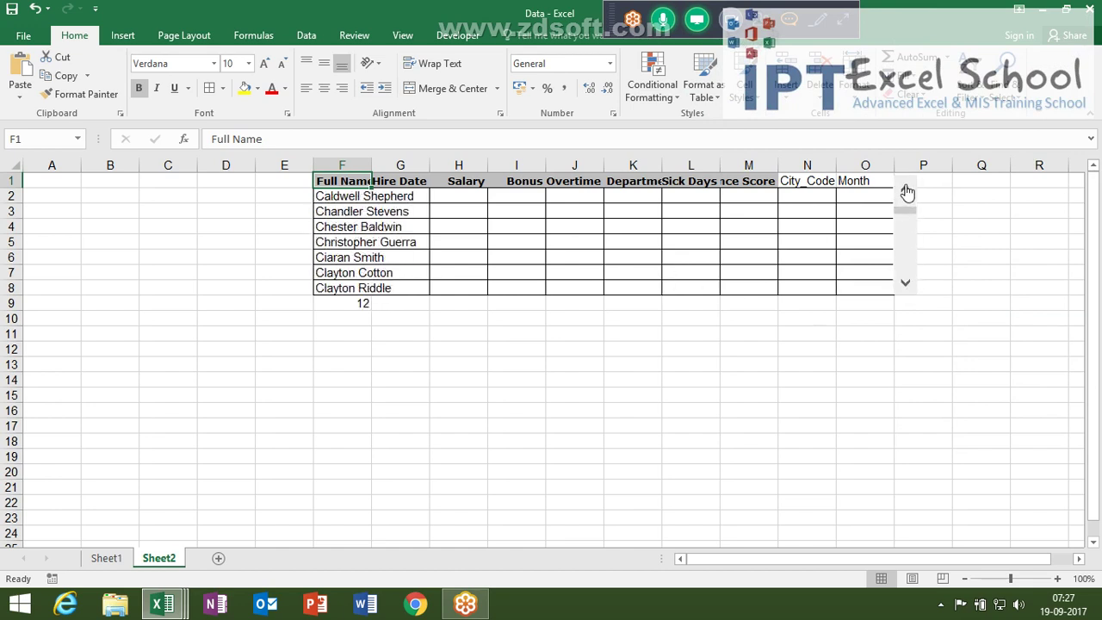
pyautogui.moveTo(907, 191); pyautogui.dragTo(906, 207)
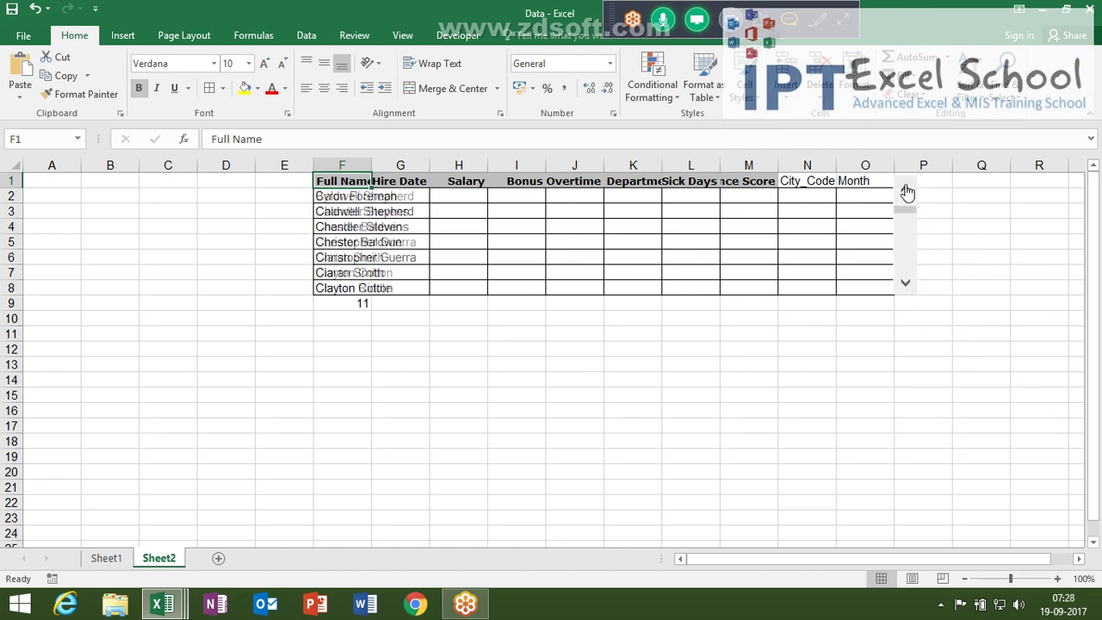
pyautogui.click(904, 286)
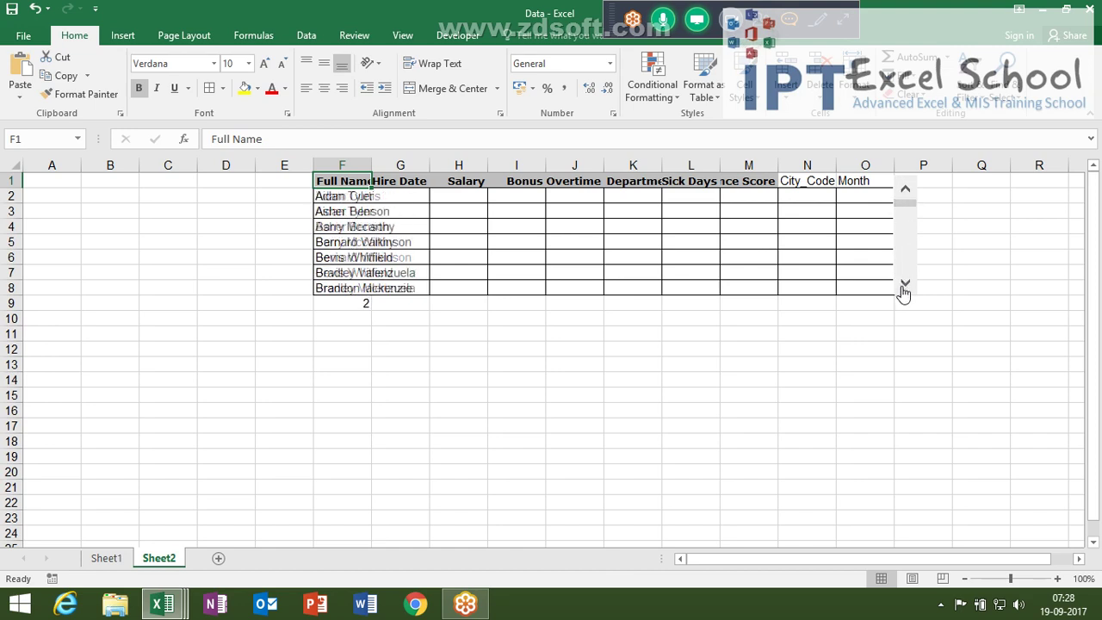
pyautogui.click(352, 196)
pyautogui.click(331, 288)
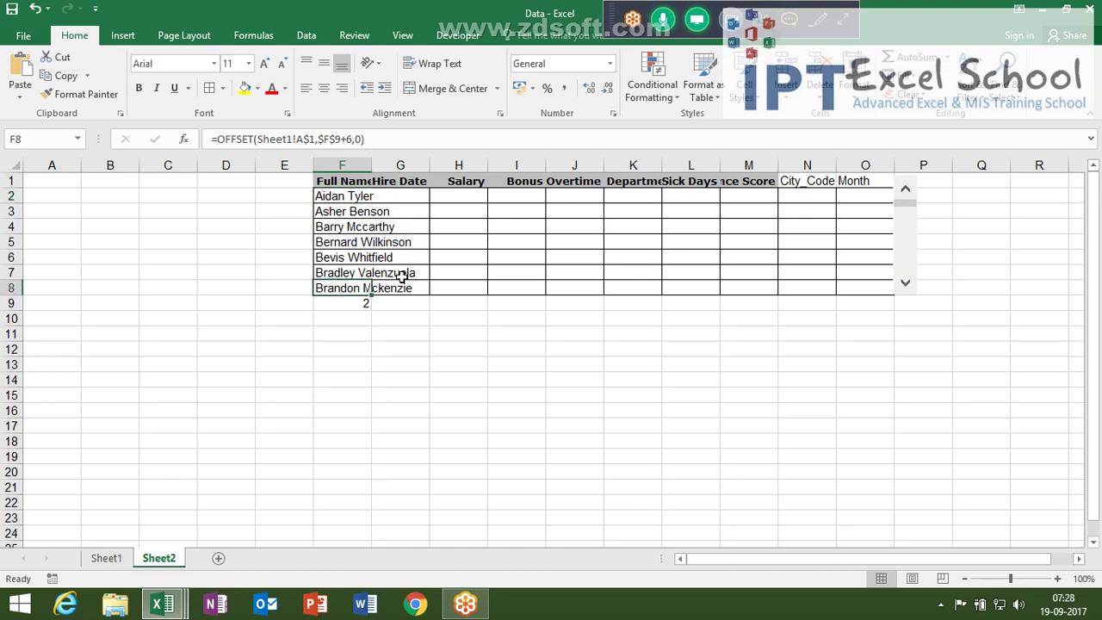
# Step: Step the scroll bar down three more rows so F9 reads 5, then check F2
pyautogui.click(905, 284)
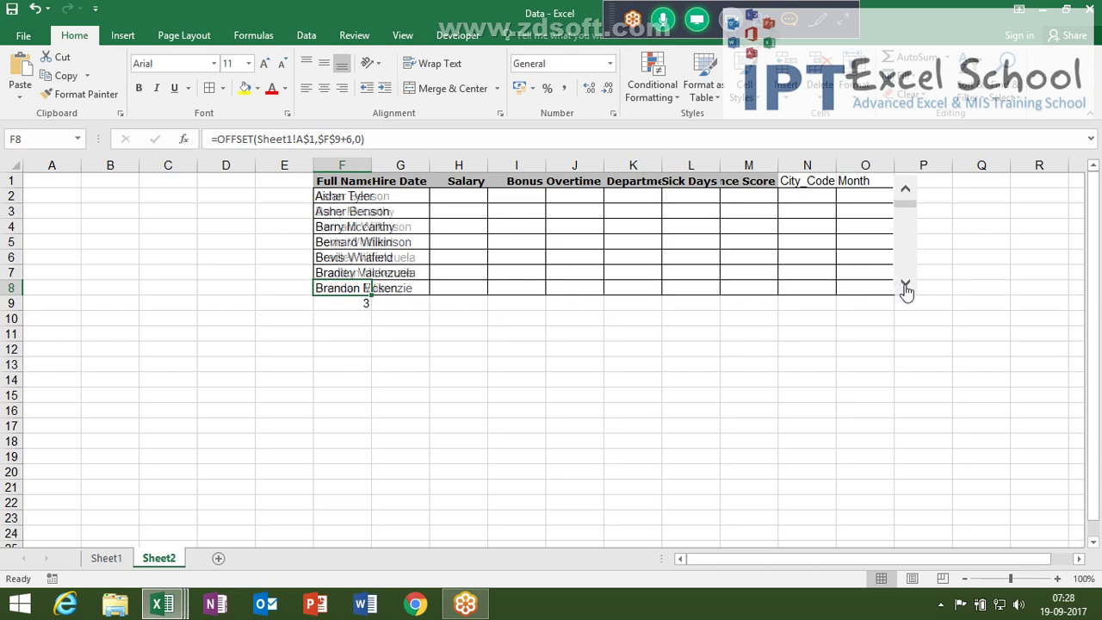
pyautogui.click(905, 284)
pyautogui.click(906, 285)
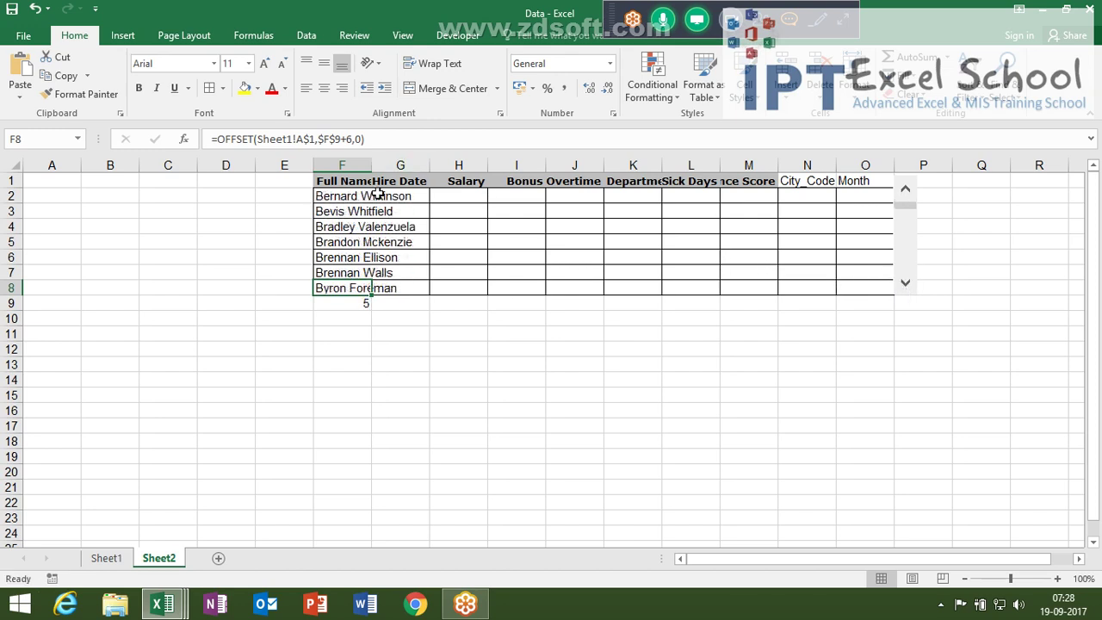
pyautogui.click(351, 196)
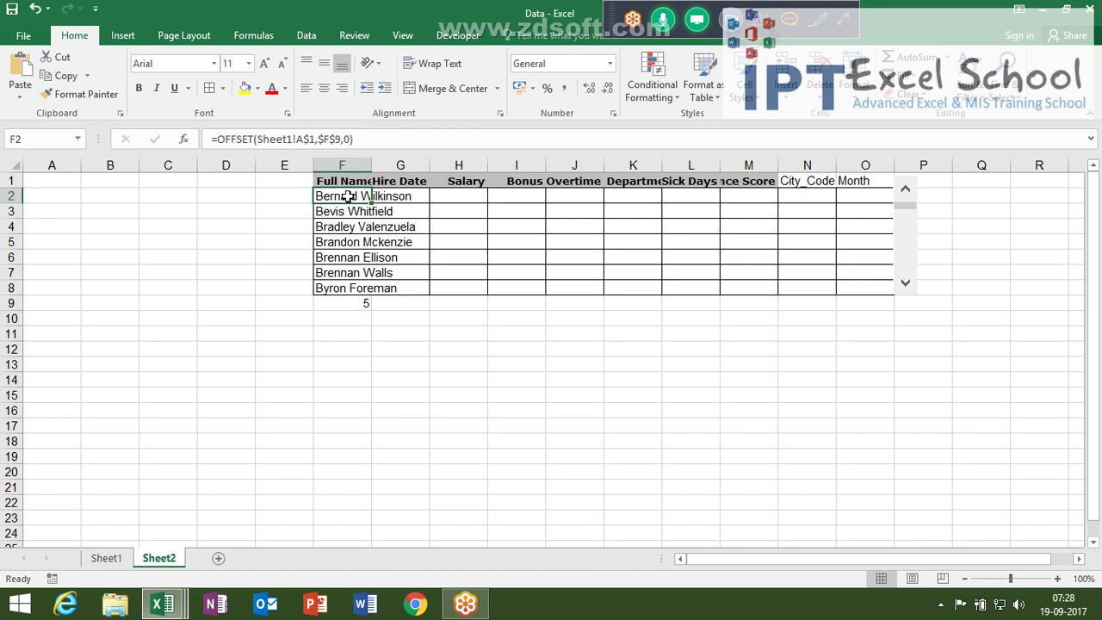
pyautogui.moveTo(354, 199)
pyautogui.mouseDown()
pyautogui.moveTo(343, 288)
pyautogui.moveTo(869, 254)
pyautogui.mouseUp()
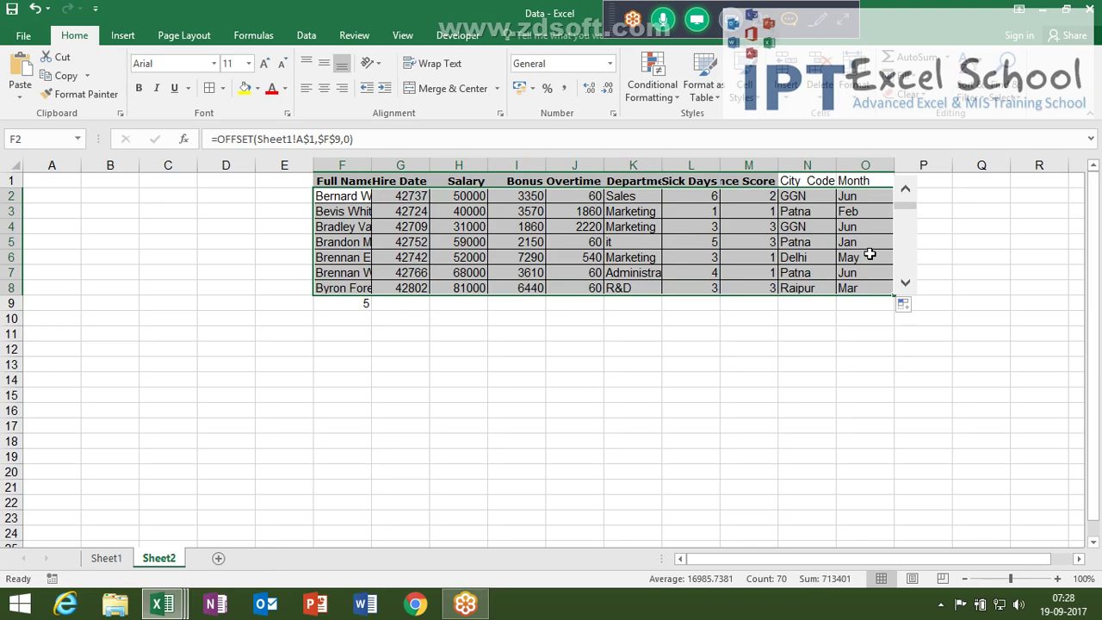
pyautogui.rightClick(905, 287)
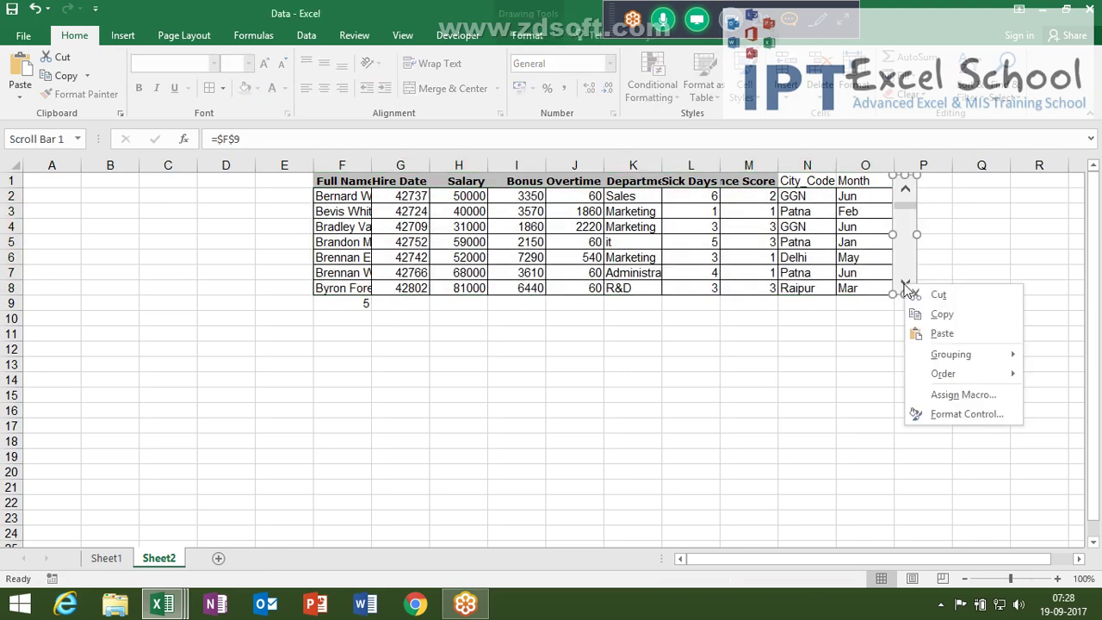
pyautogui.press('Escape')
pyautogui.click(676, 241)
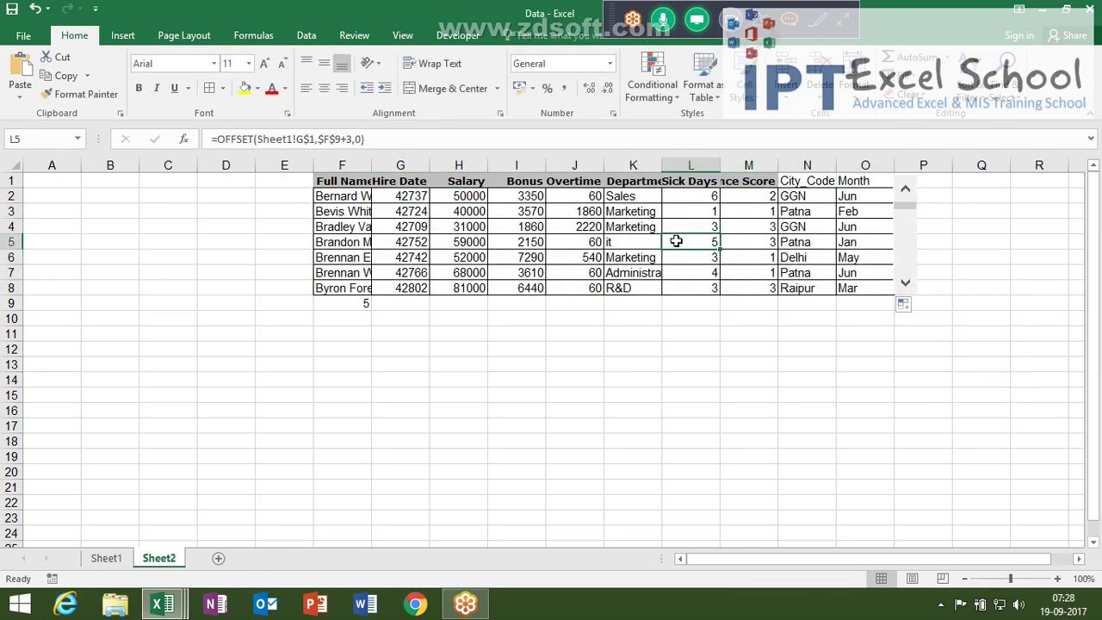
pyautogui.hotkey('ctrl', 'z')
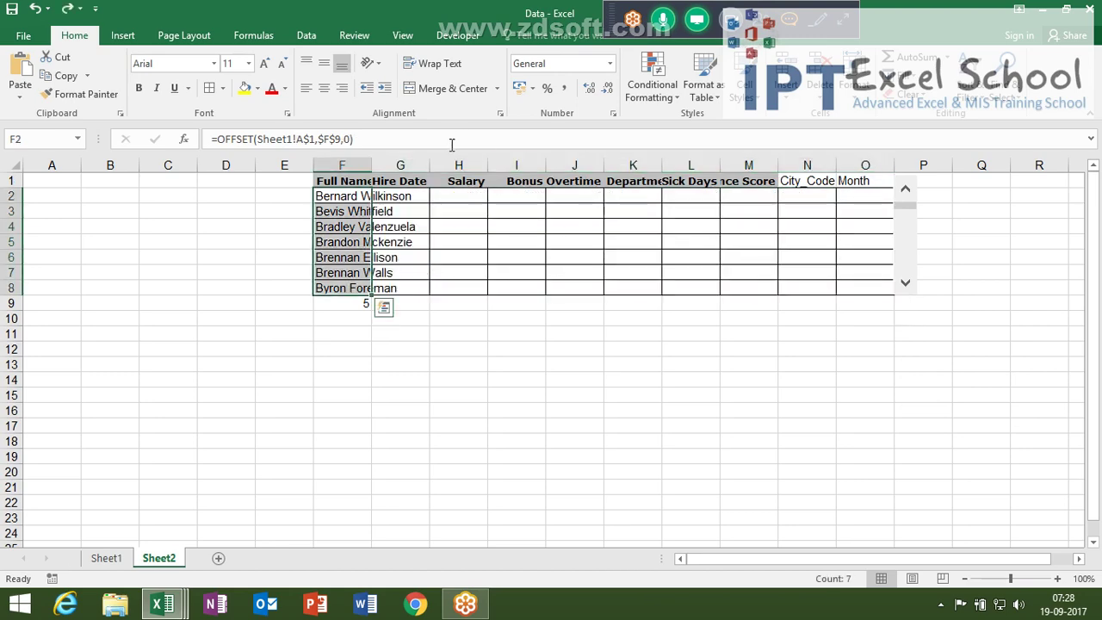
pyautogui.click(360, 196)
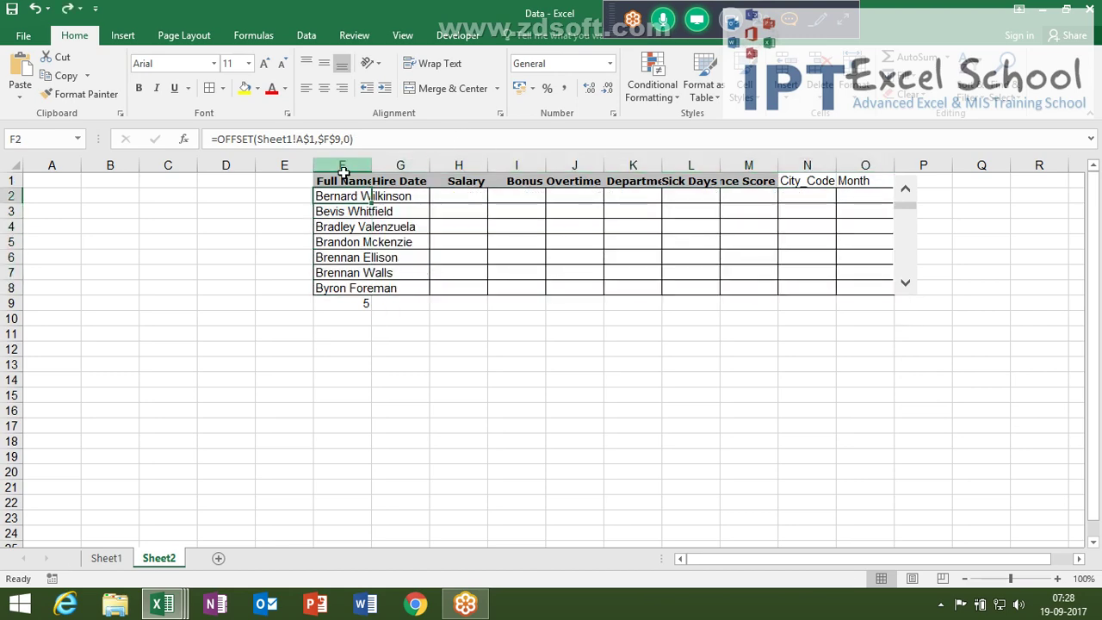
pyautogui.click(338, 212)
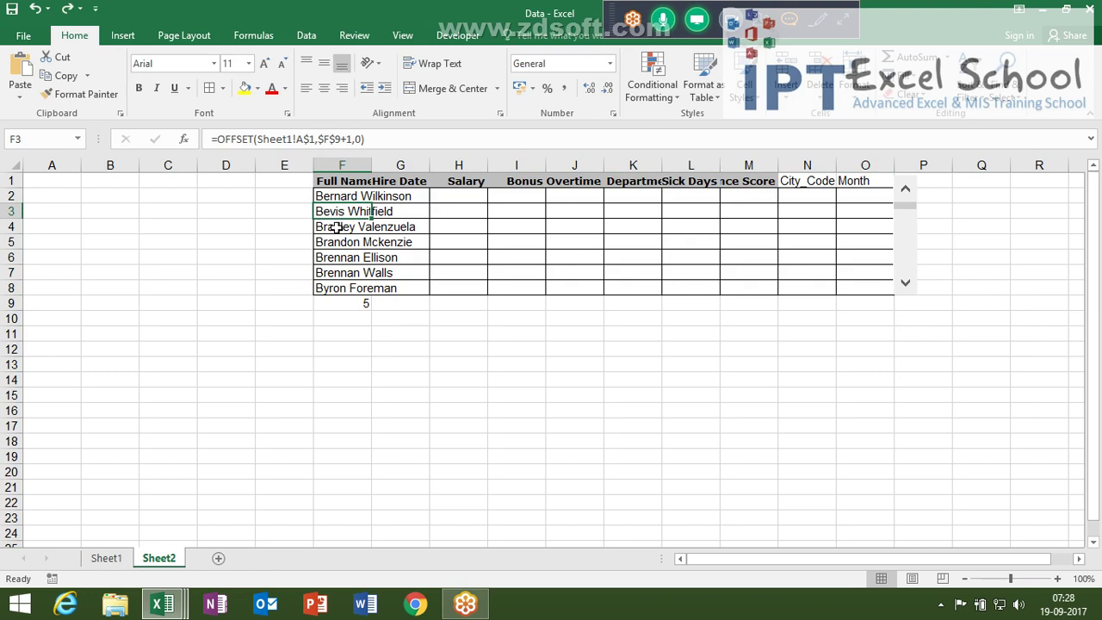
pyautogui.click(336, 226)
pyautogui.click(336, 242)
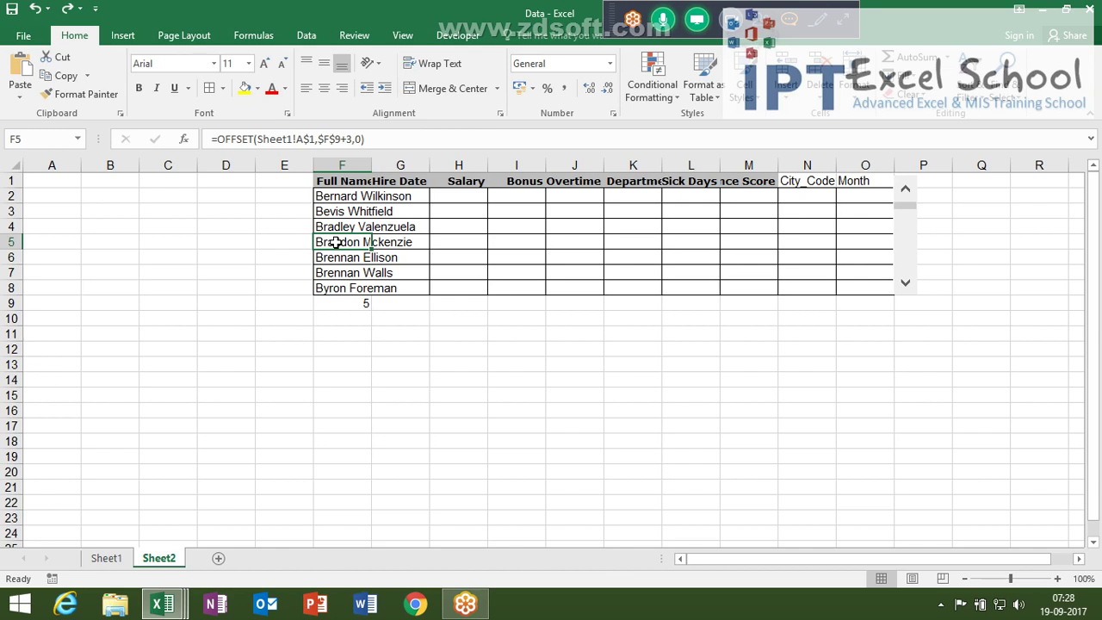
pyautogui.press('Down')
pyautogui.press('Down')
pyautogui.press('Down')
pyautogui.press('Up')
pyautogui.press('Up')
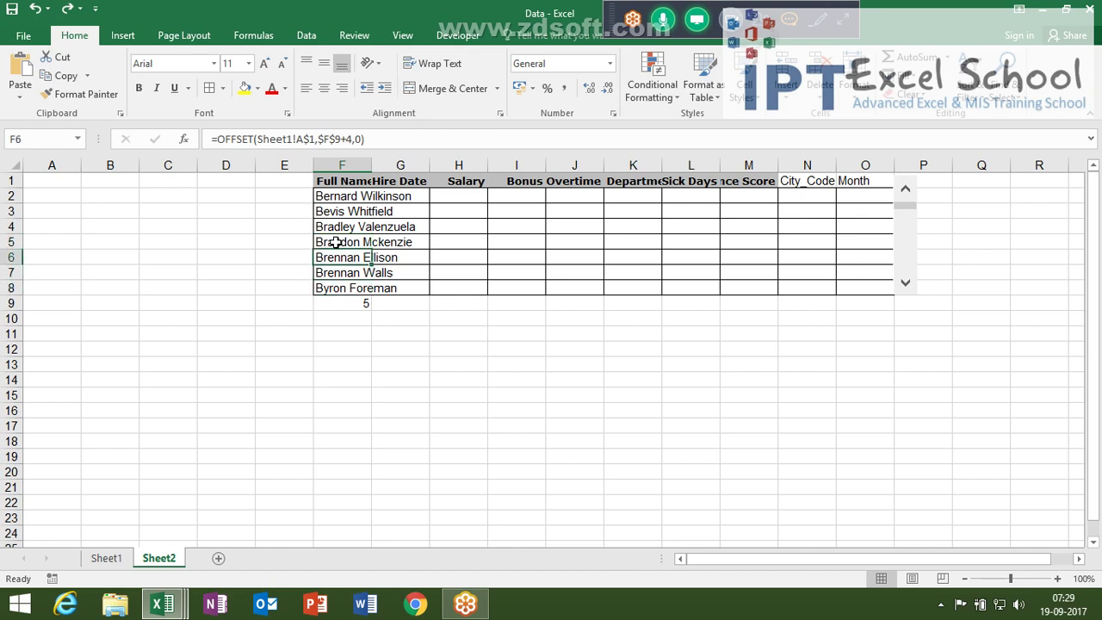
pyautogui.press('Up')
pyautogui.press('Up')
pyautogui.press('Up')
pyautogui.press('Up')
pyautogui.press('Down')
pyautogui.press('Down')
pyautogui.press('Down')
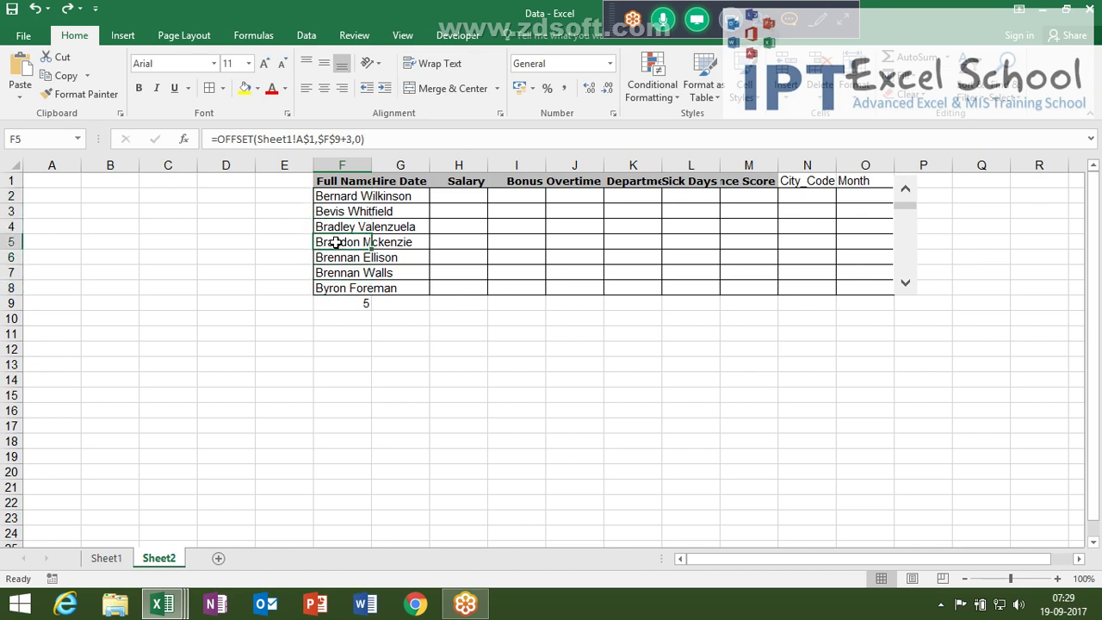
pyautogui.press('Down')
pyautogui.press('Down')
pyautogui.press('Down')
pyautogui.press('Down')
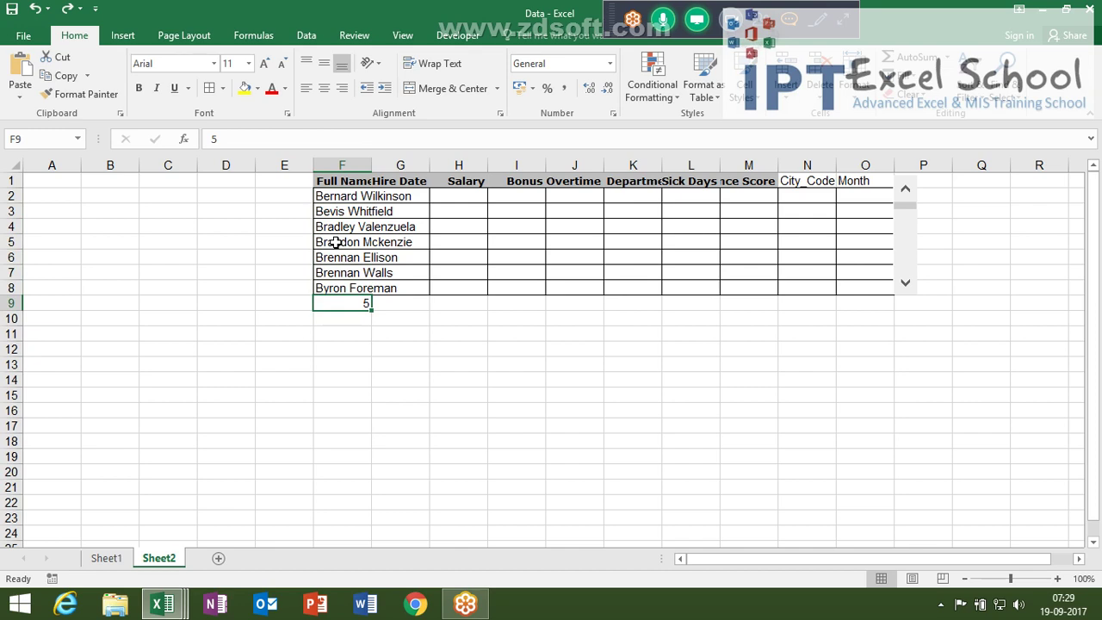
pyautogui.press('Up')
pyautogui.press('Up')
pyautogui.press('Up')
pyautogui.press('Up')
pyautogui.press('Up')
pyautogui.press('Up')
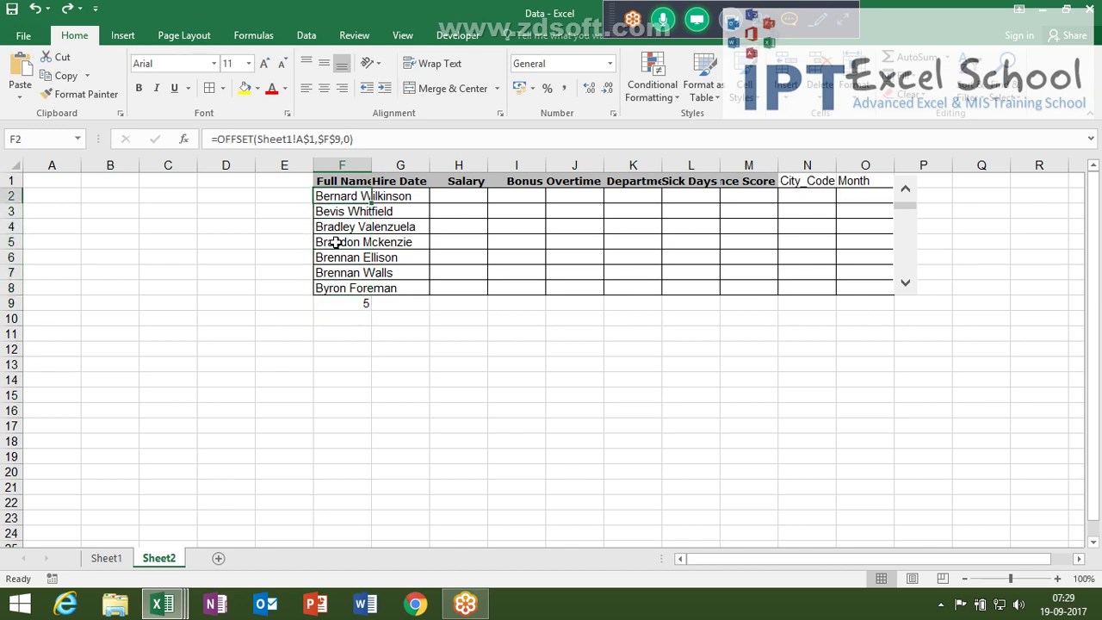
pyautogui.press('Up')
pyautogui.press('Up')
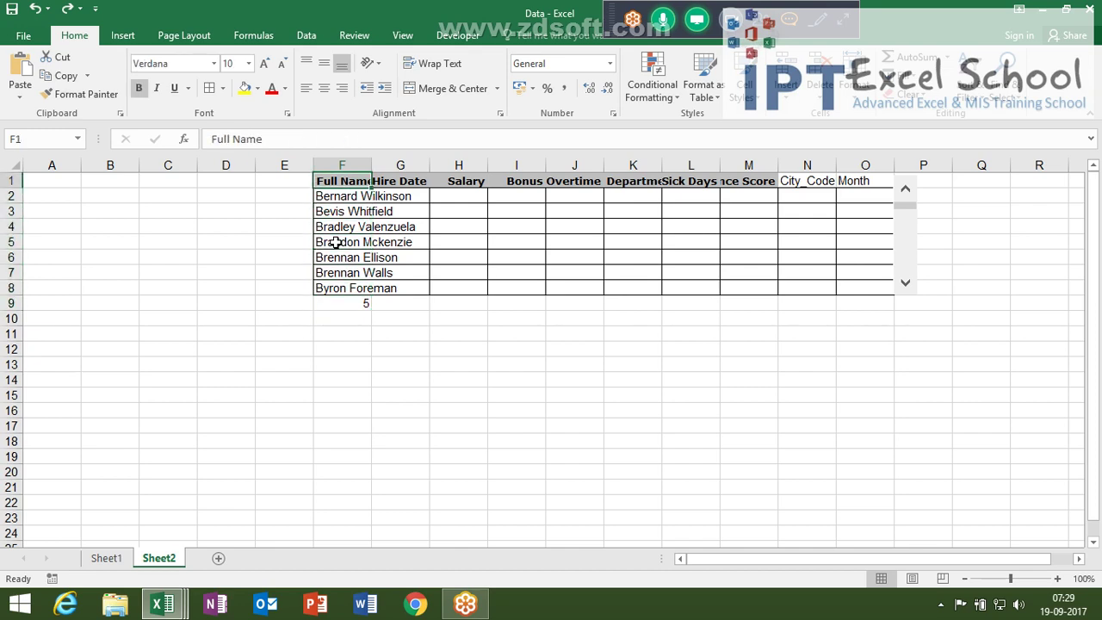
pyautogui.press('Down')
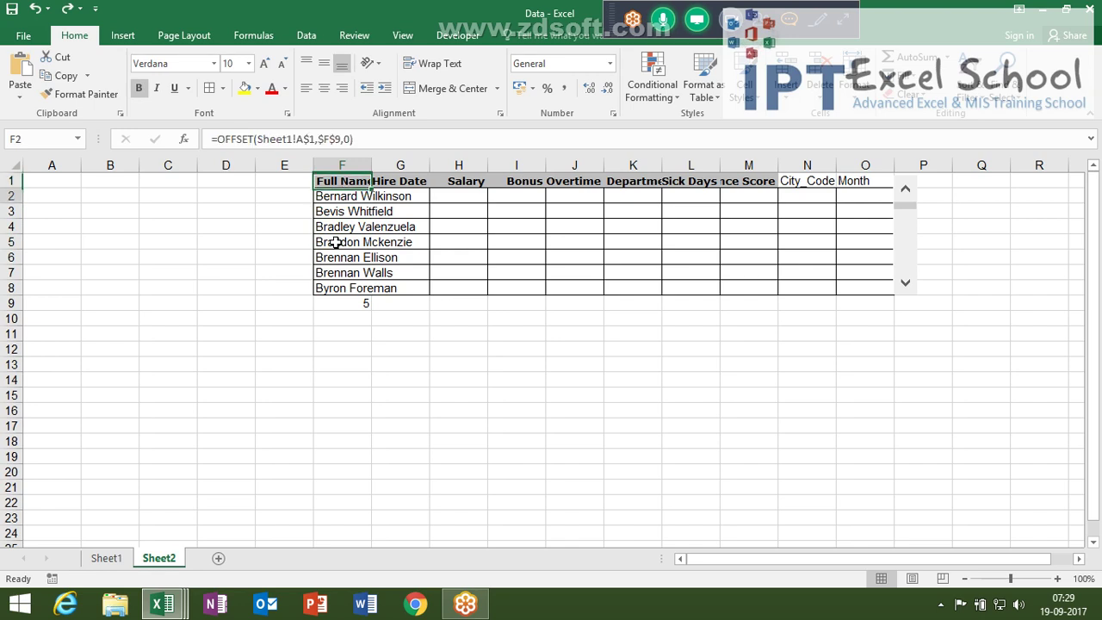
pyautogui.press('Left')
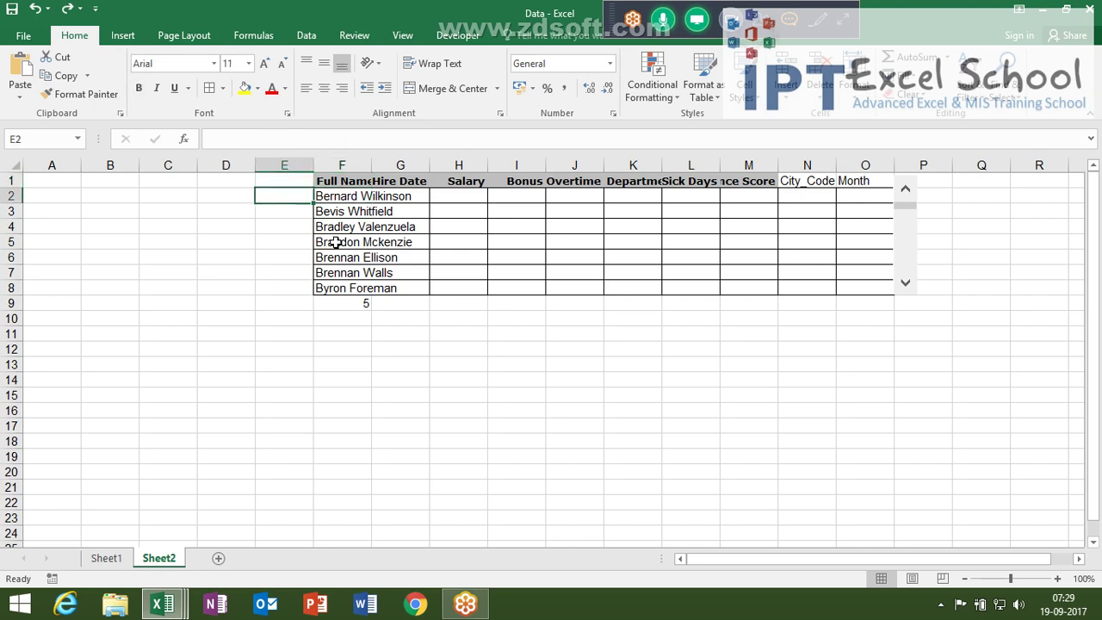
# Step: Enter =ROW()-2 in E2 and fill it down through E8, numbering rows 0 to 6
pyautogui.write('=')
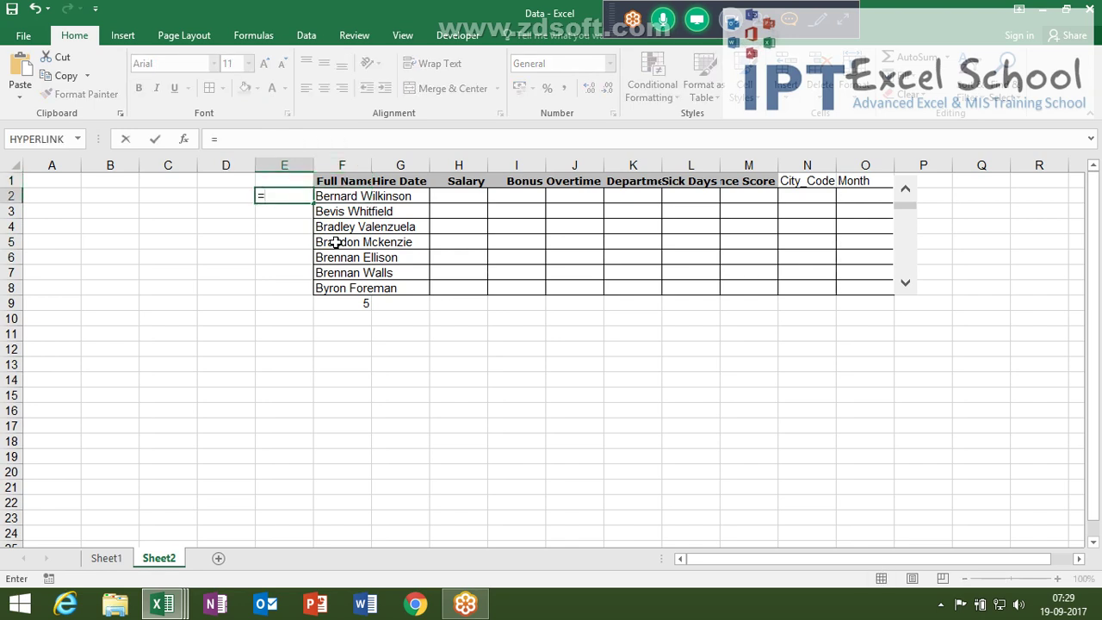
pyautogui.write('ro')
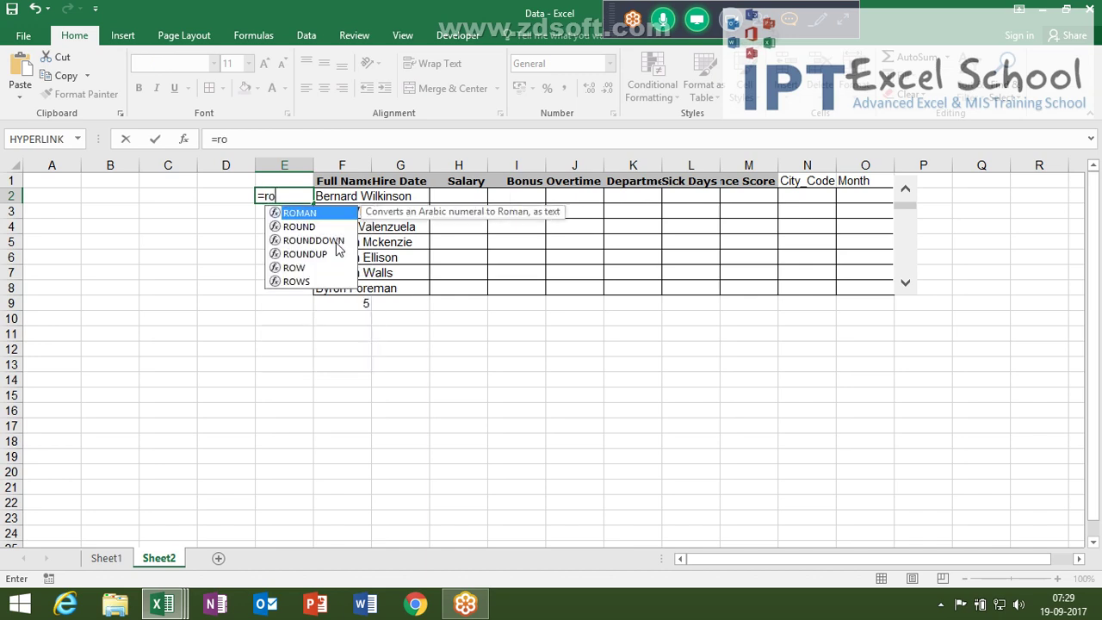
pyautogui.write('w')
pyautogui.press('Tab')
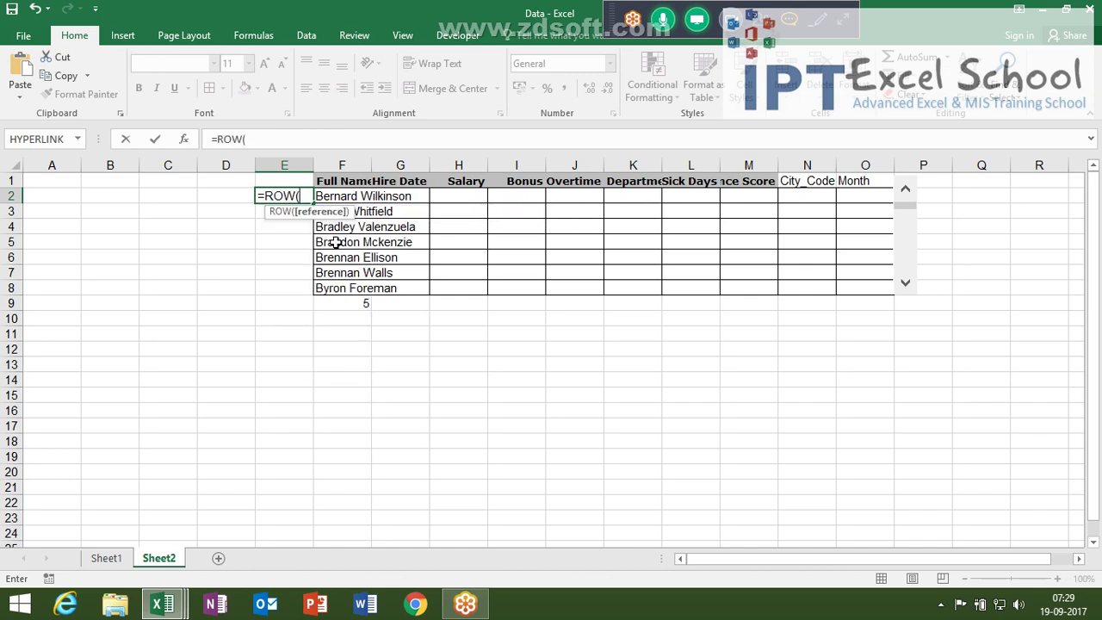
pyautogui.write(')')
pyautogui.hotkey('ctrl', 'Return')
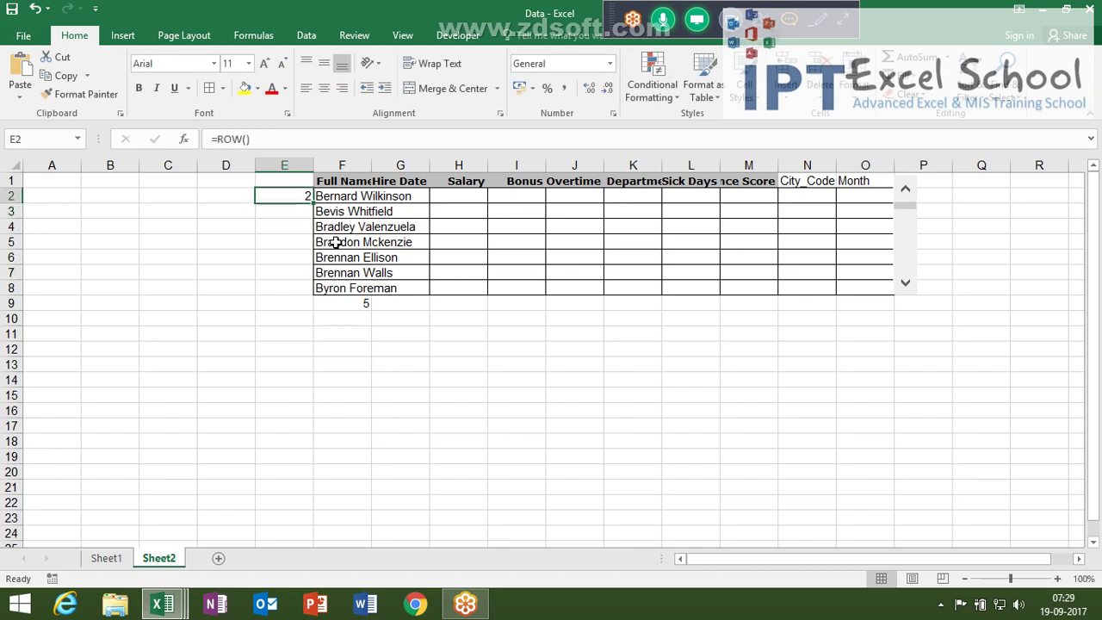
pyautogui.click(317, 140)
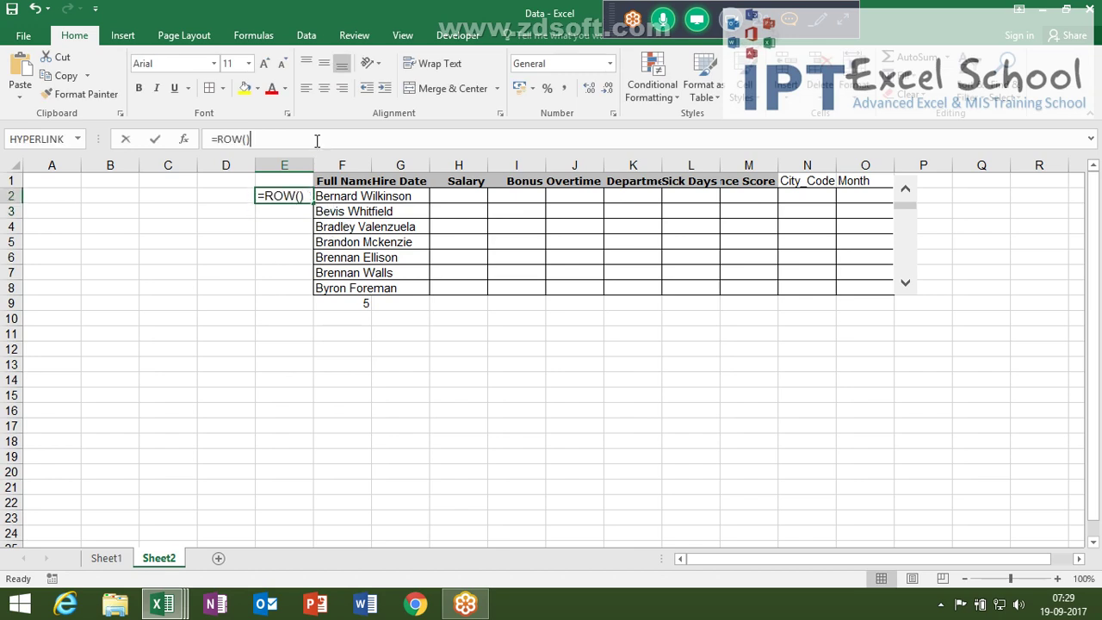
pyautogui.write('-2')
pyautogui.hotkey('ctrl', 'Return')
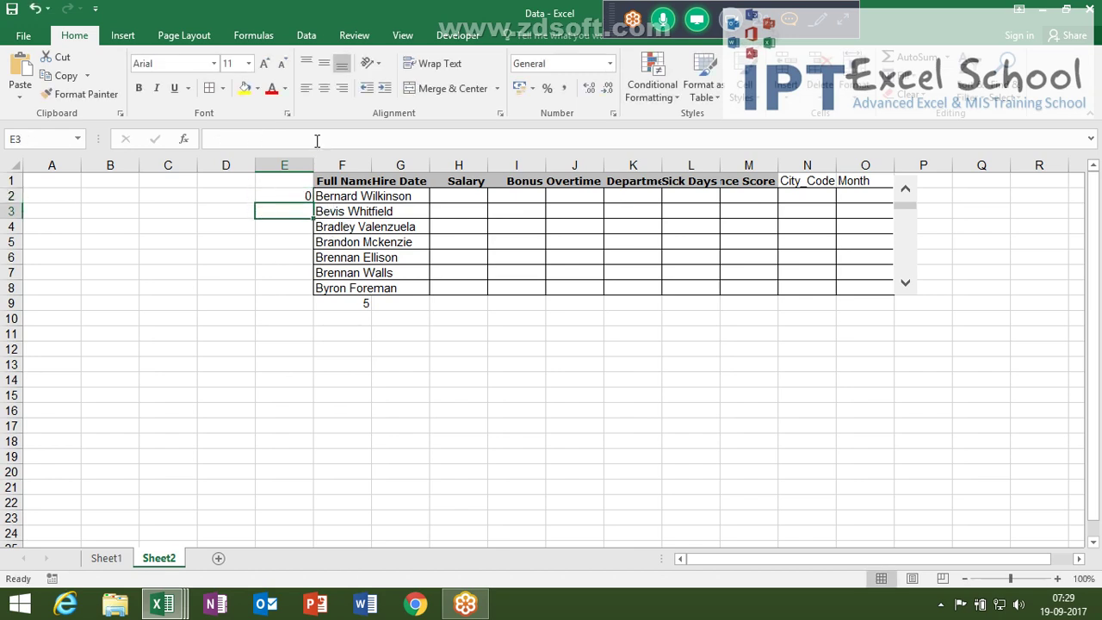
pyautogui.hotkey('shift', 'Down')
pyautogui.hotkey('shift', 'Down')
pyautogui.hotkey('shift', 'Down')
pyautogui.hotkey('shift', 'Down')
pyautogui.hotkey('shift', 'Down')
pyautogui.hotkey('shift', 'Down')
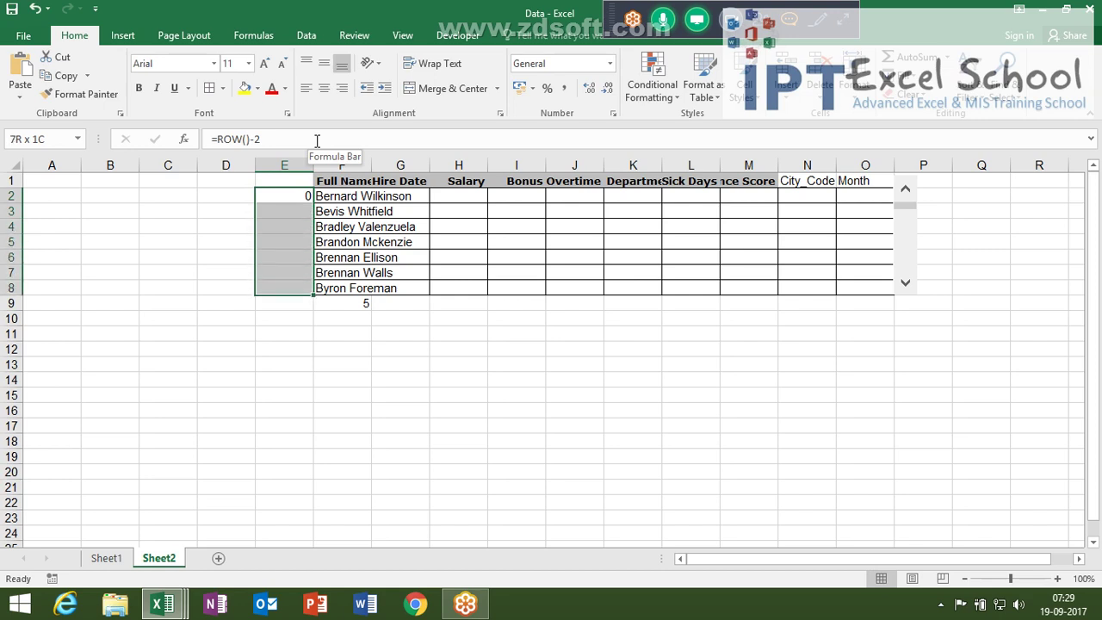
pyautogui.hotkey('ctrl', 'd')
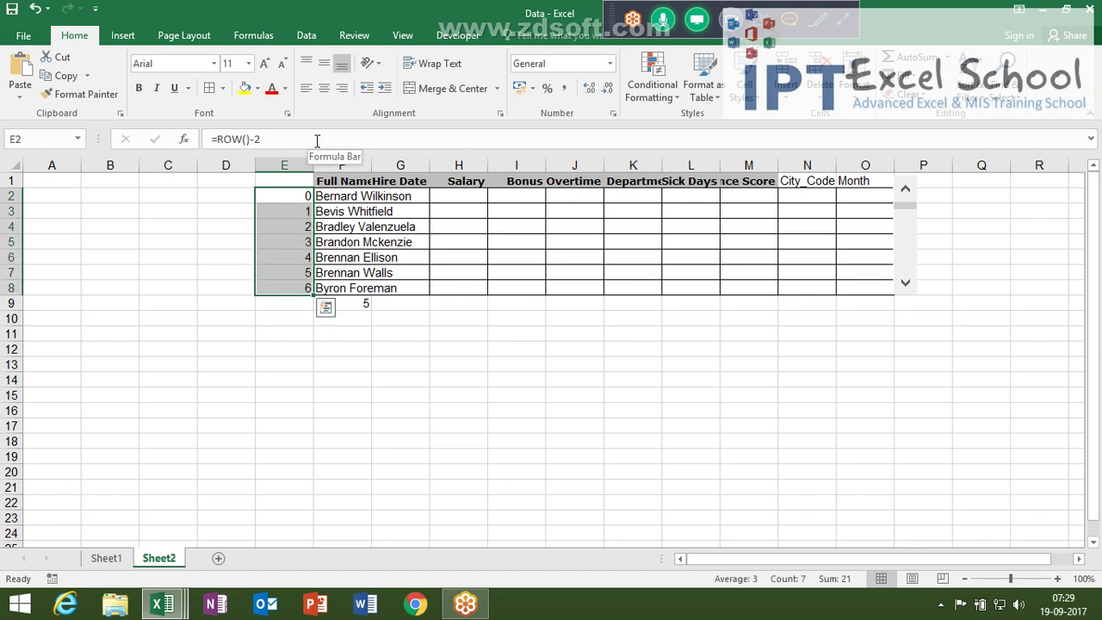
pyautogui.press('Up')
# Step: Append +ROW()-2) after $F$9 in F2's OFFSET formula
pyautogui.press('Down')
pyautogui.press('Right')
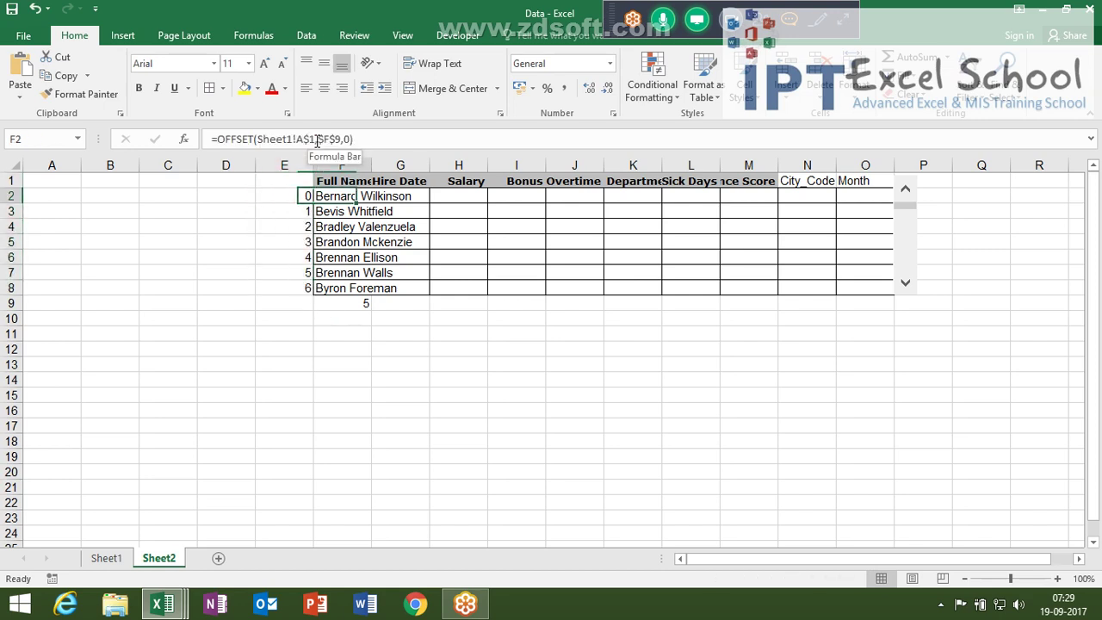
pyautogui.click(340, 138)
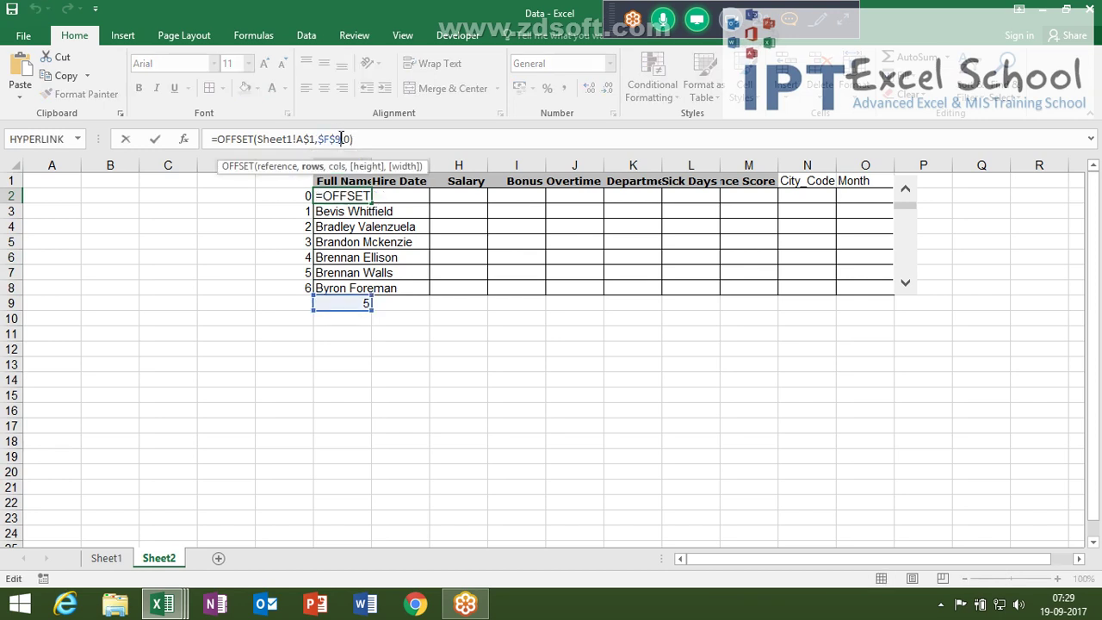
pyautogui.write('+r')
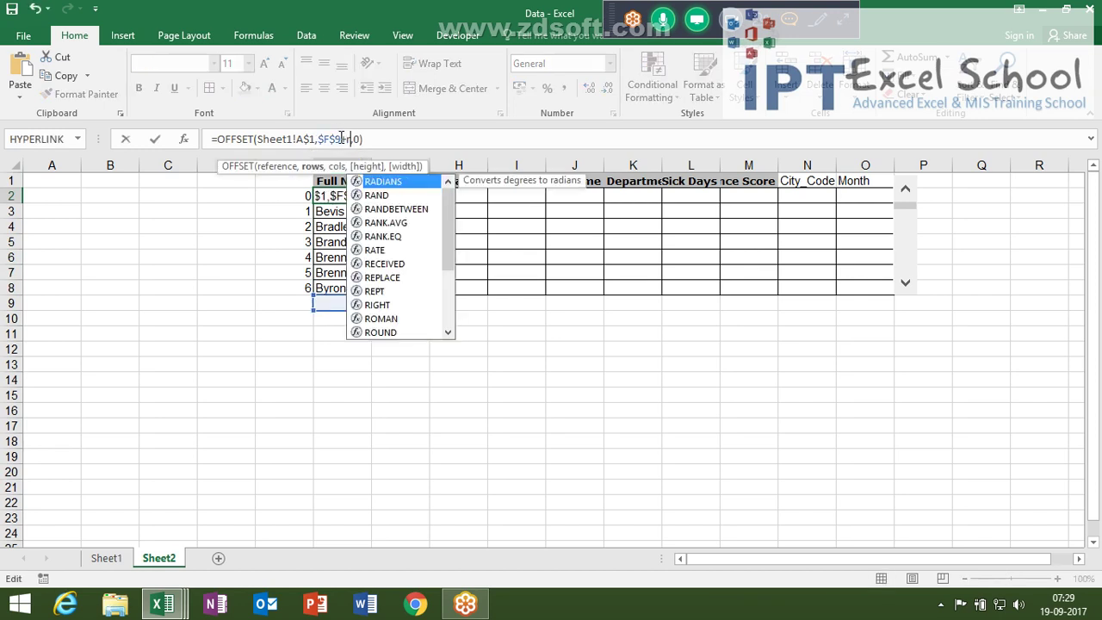
pyautogui.write('ow')
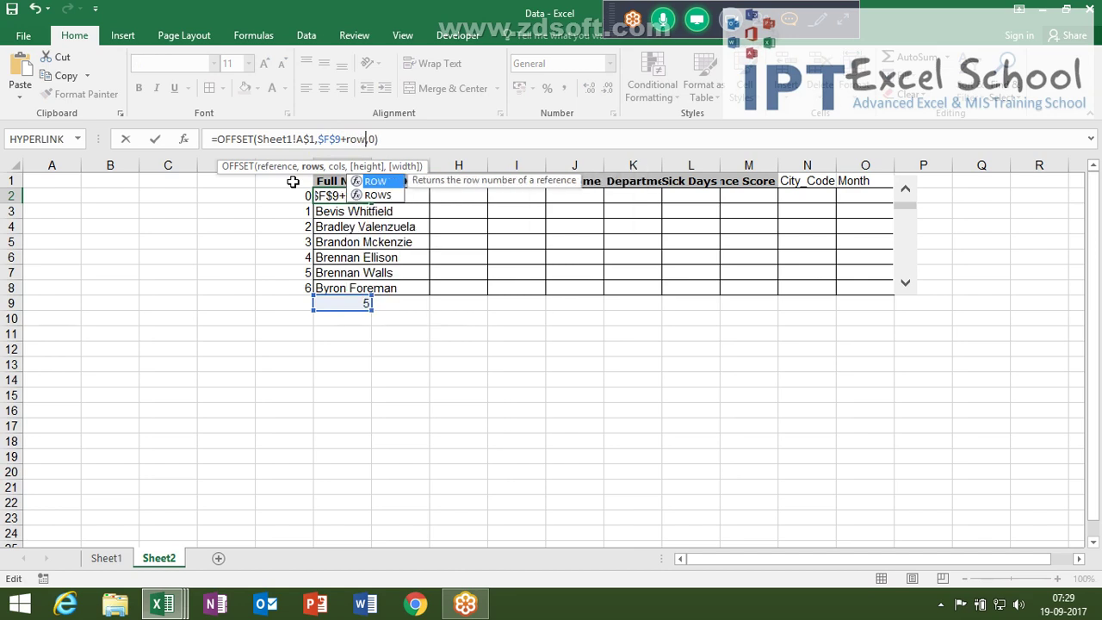
pyautogui.press('Tab')
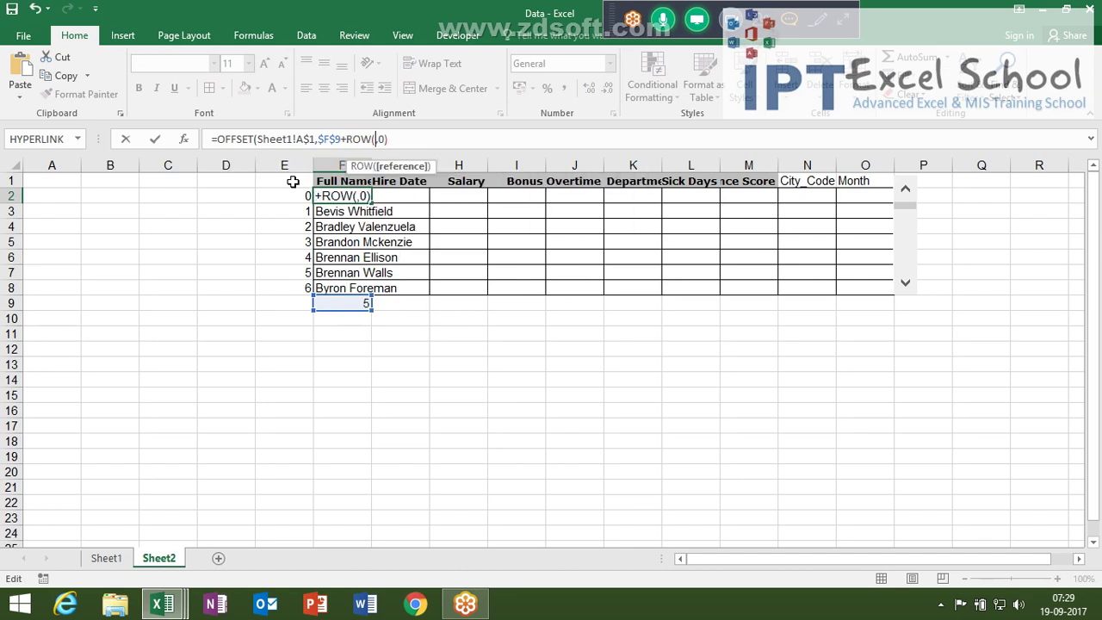
pyautogui.write(')')
pyautogui.write('-2')
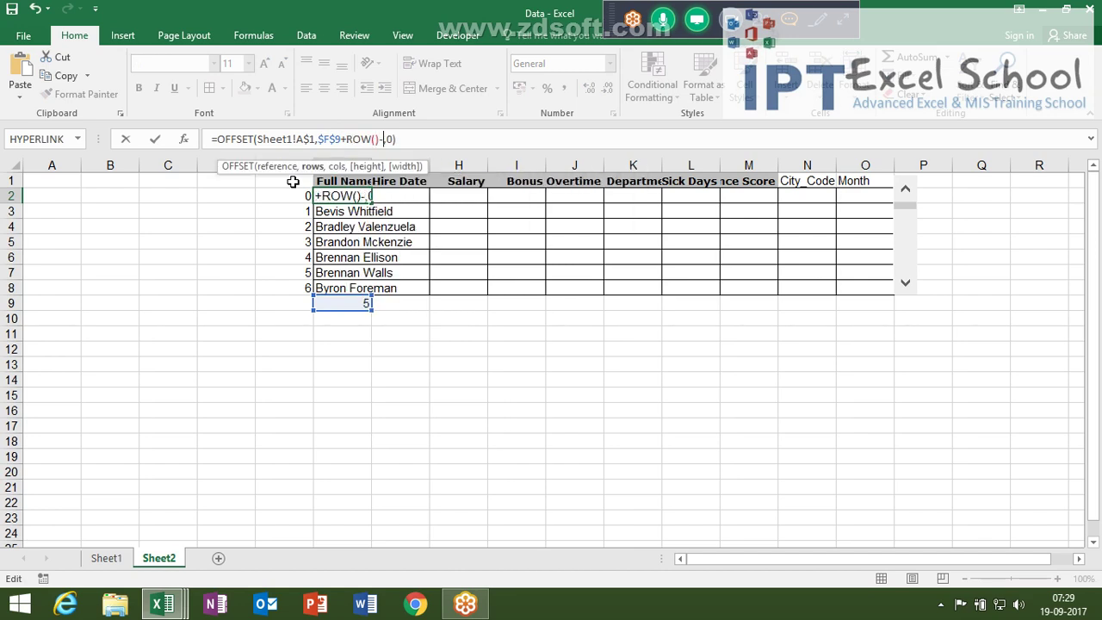
pyautogui.press('Return')
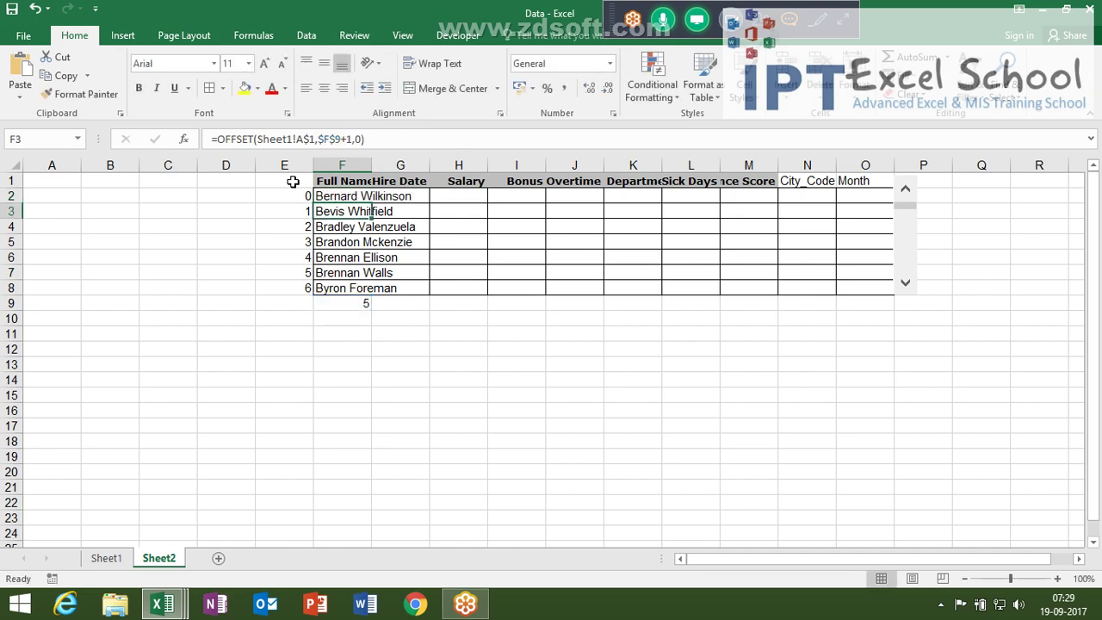
# Step: Select F2 through F8 briefly, then review the formula in F3
pyautogui.press('Up')
pyautogui.hotkey('shift', 'Down')
pyautogui.hotkey('shift', 'Down')
pyautogui.hotkey('shift', 'Down')
pyautogui.hotkey('shift', 'Down')
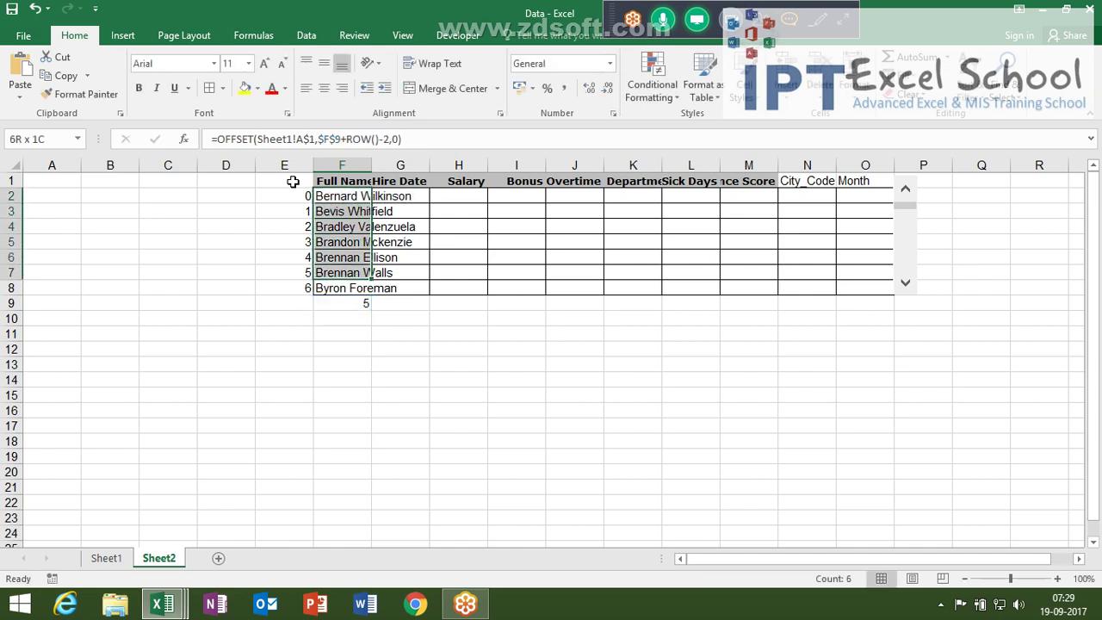
pyautogui.hotkey('shift', 'Down')
pyautogui.hotkey('shift', 'Down')
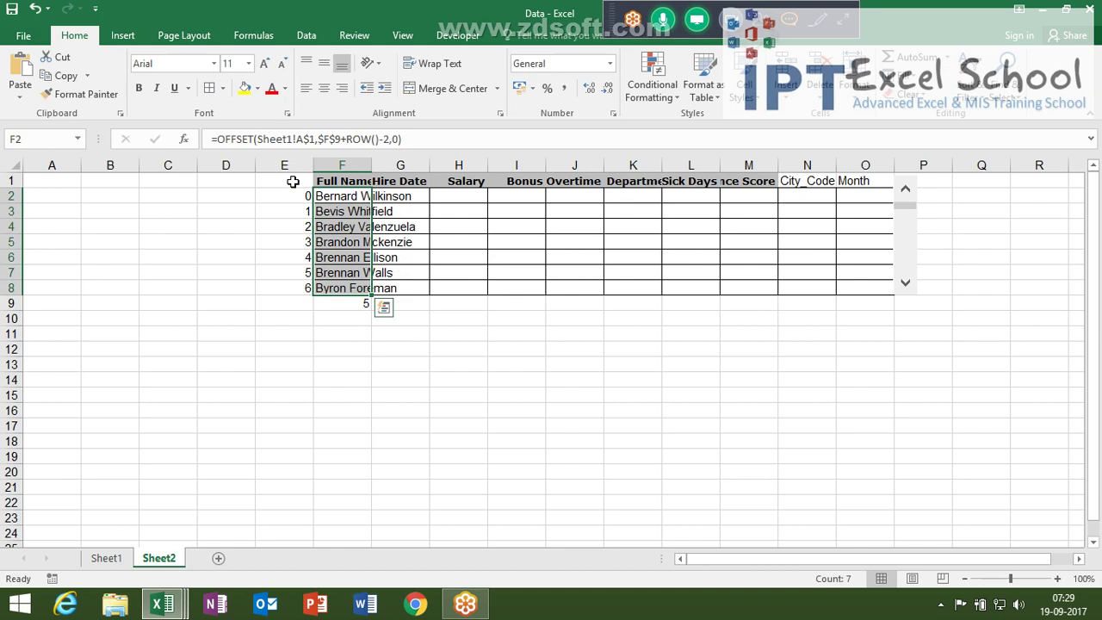
pyautogui.hotkey('shift', 'Up')
pyautogui.hotkey('shift', 'Up')
pyautogui.hotkey('shift', 'Up')
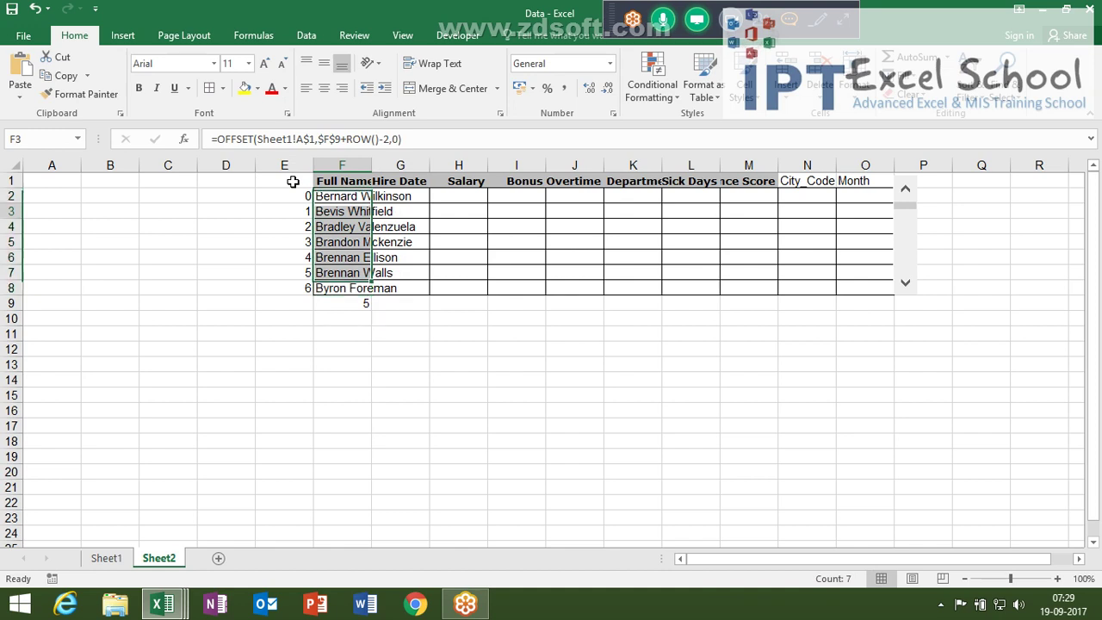
pyautogui.hotkey('shift', 'Up')
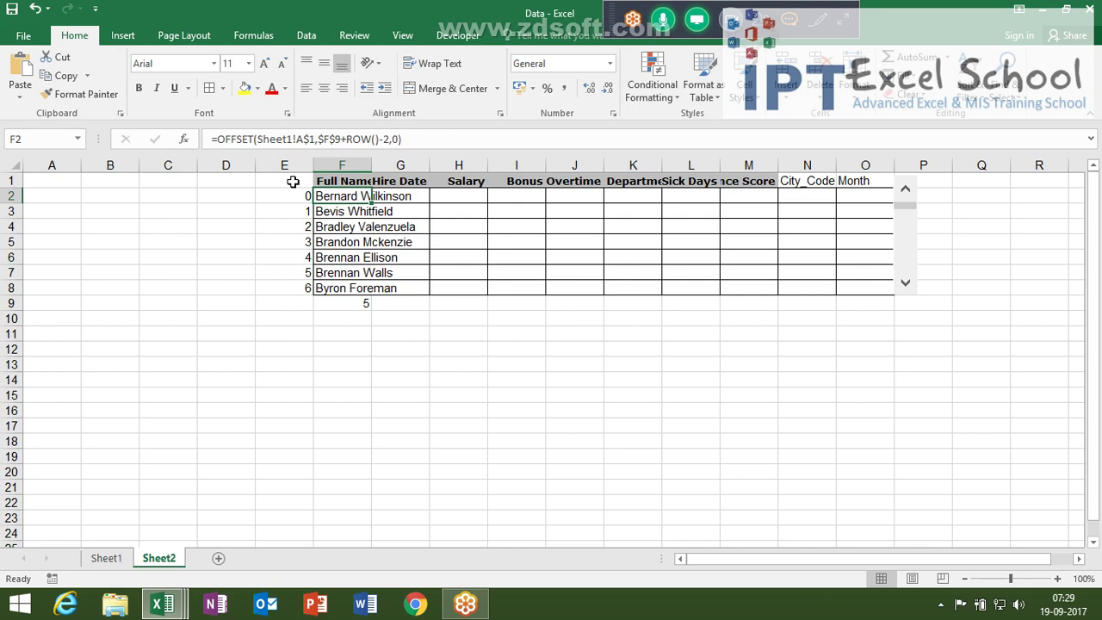
pyautogui.press('Down')
pyautogui.press('Up')
pyautogui.press('Up')
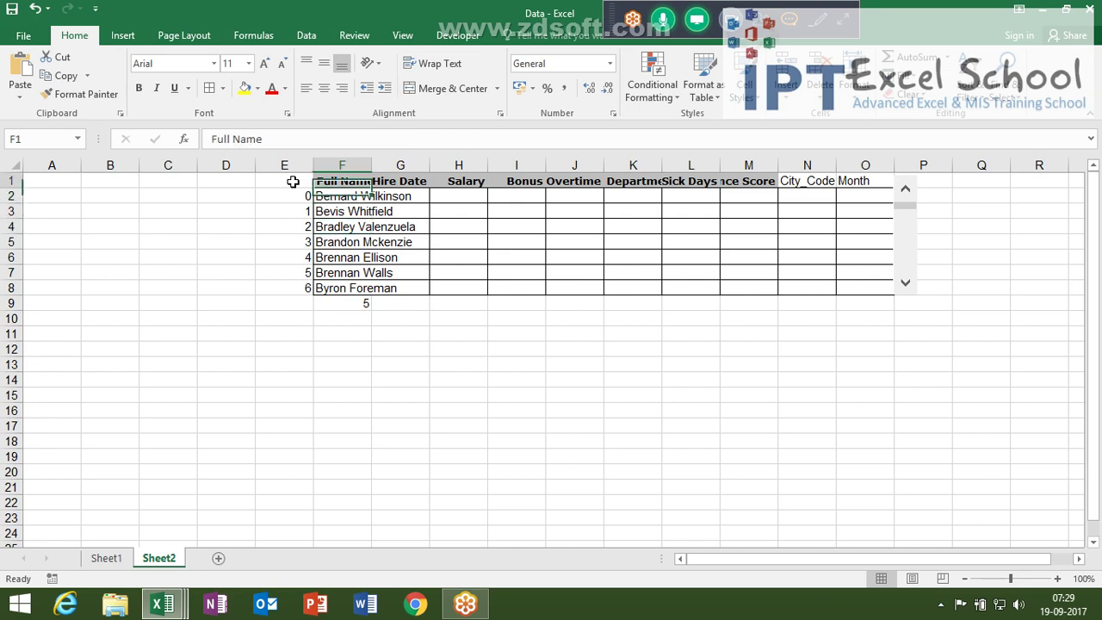
pyautogui.press('Down')
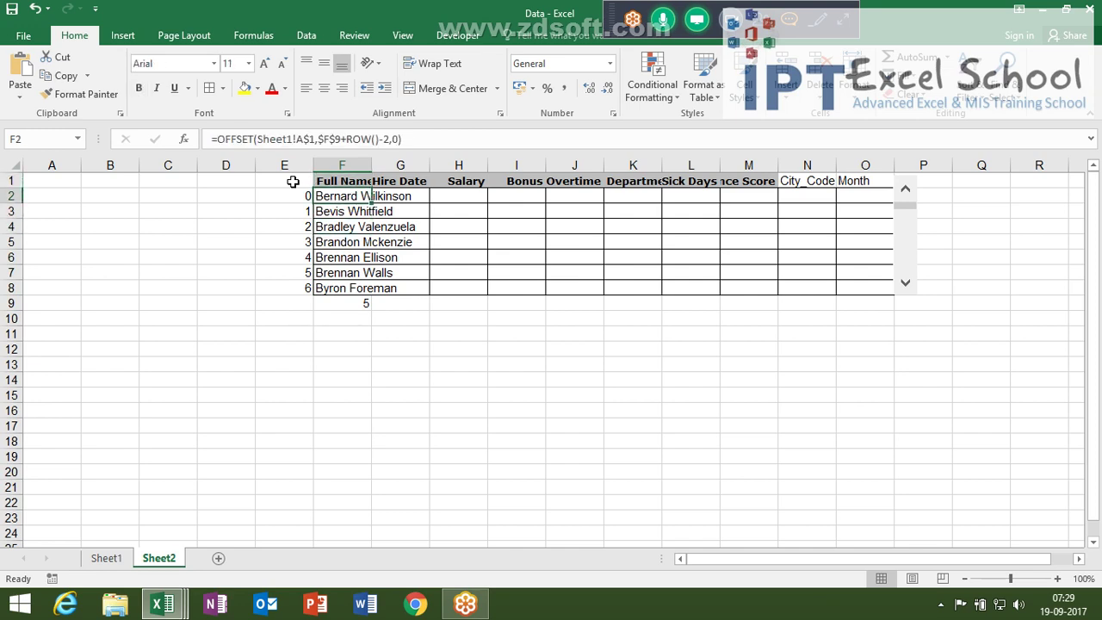
# Step: Wrap ROW()-2 in parentheses so F2 reads =OFFSET(Sheet1!A$1,$F$9+(ROW()-2),0)
pyautogui.click(348, 139)
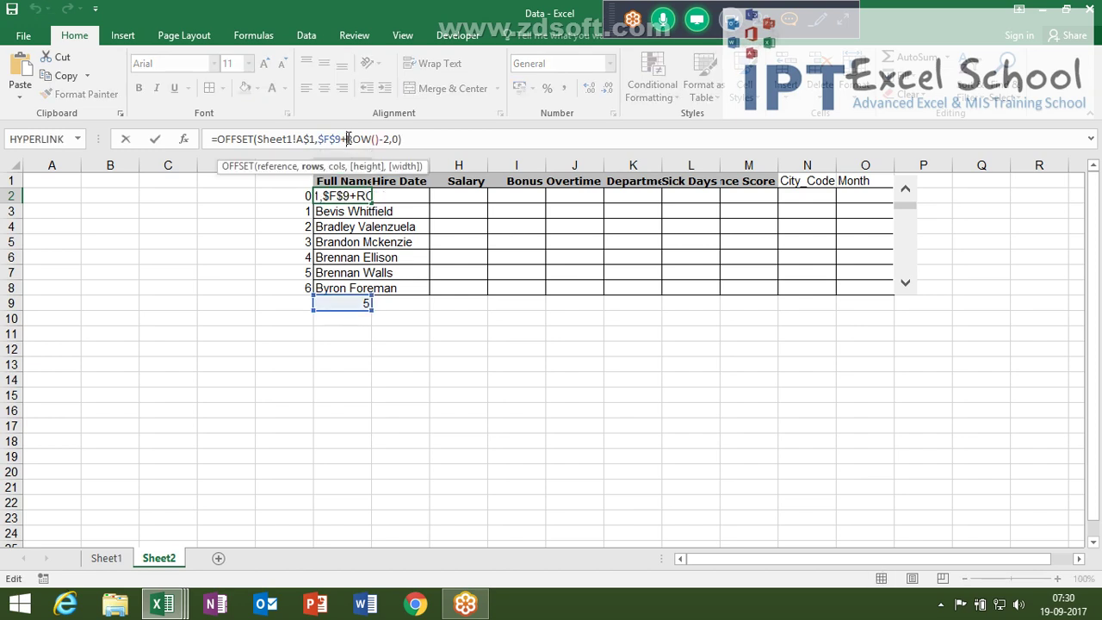
pyautogui.write('(')
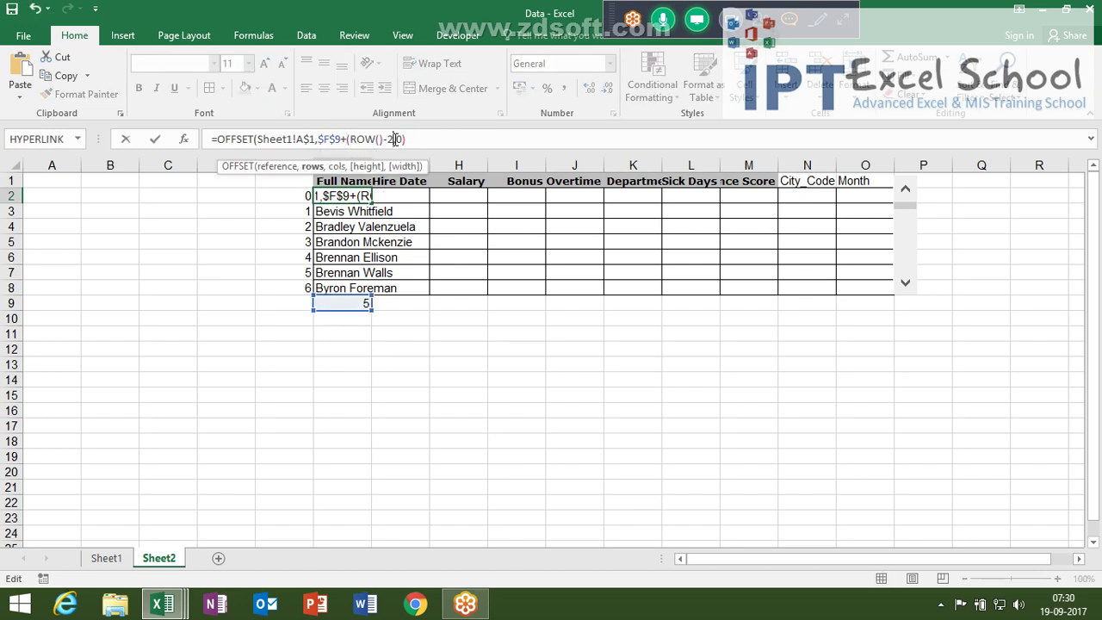
pyautogui.click(395, 139)
pyautogui.write(')')
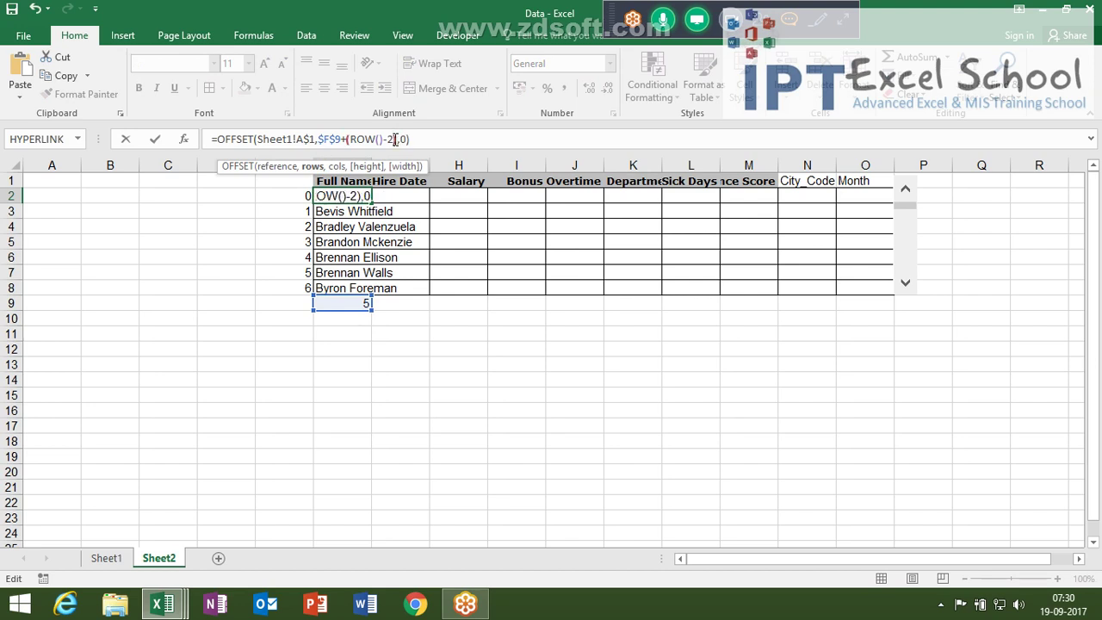
pyautogui.hotkey('ctrl', 'Return')
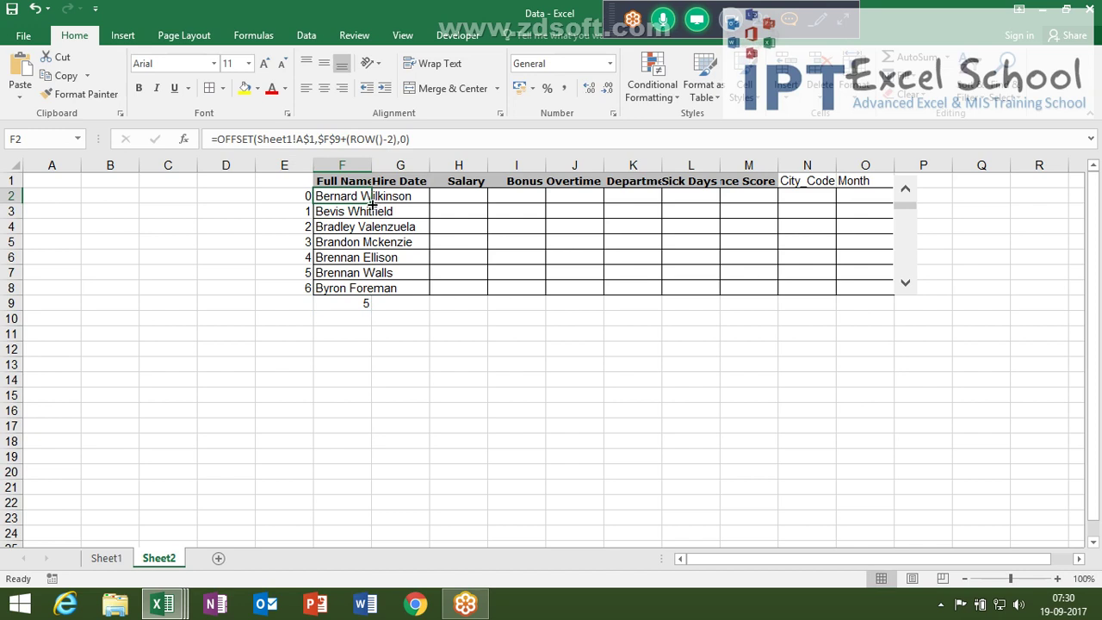
# Step: Fill F2's OFFSET formula down to F8 and test the scroll bar one record forward
pyautogui.moveTo(371, 203); pyautogui.dragTo(364, 292)
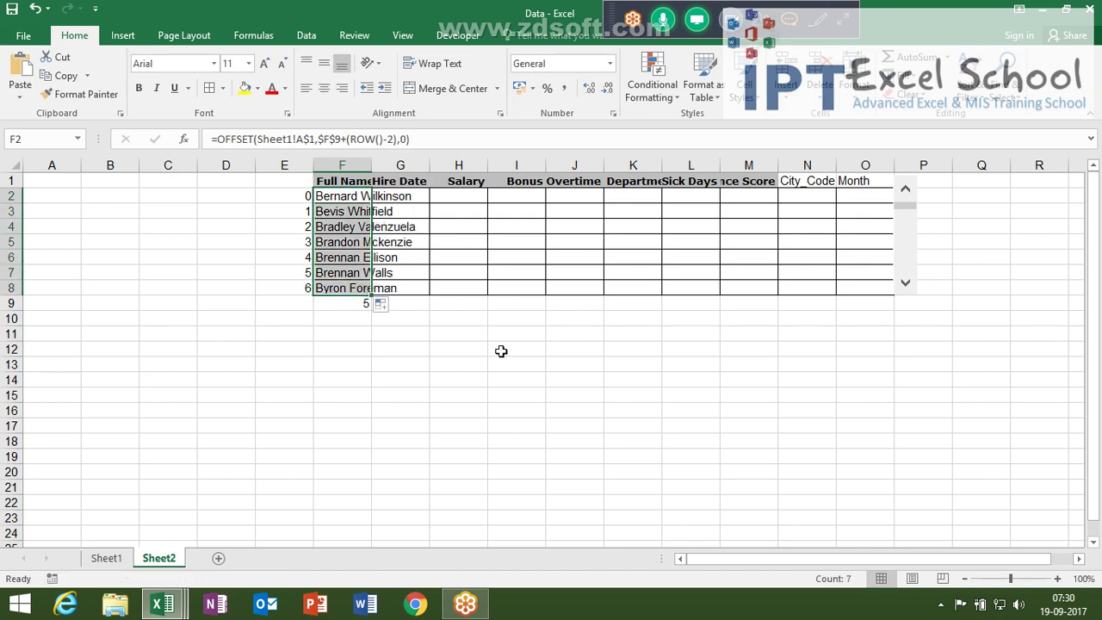
pyautogui.click(503, 351)
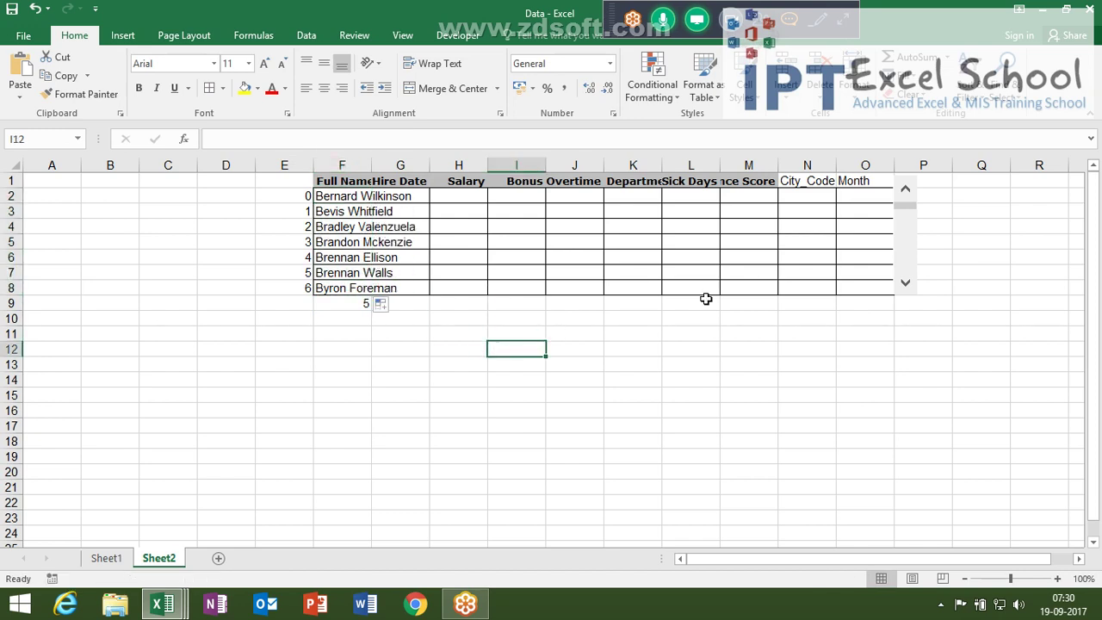
pyautogui.click(905, 191)
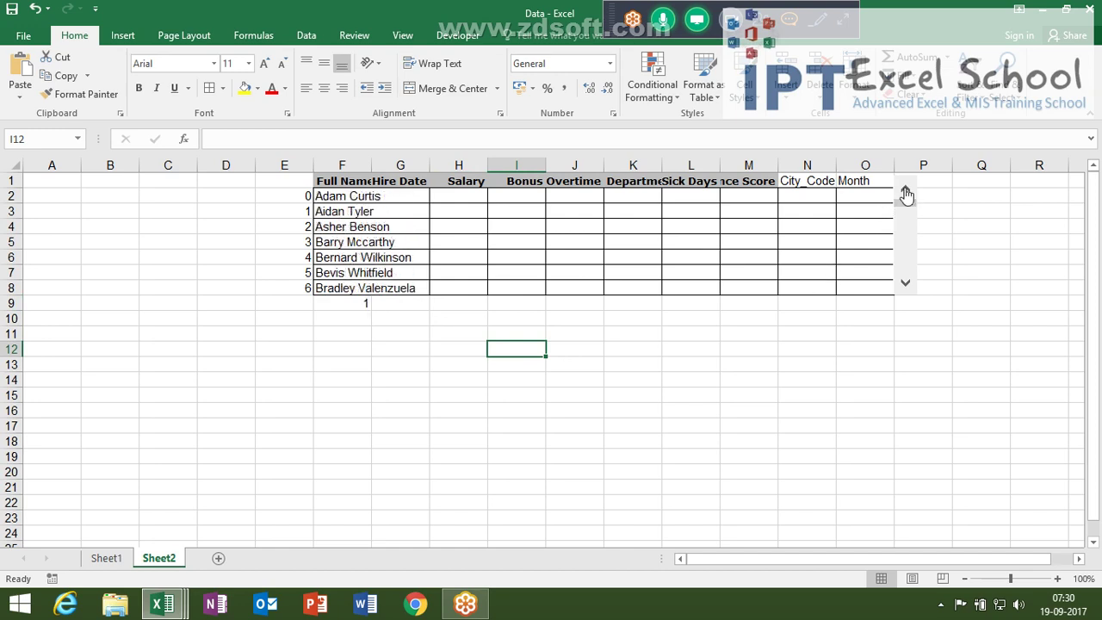
pyautogui.click(907, 284)
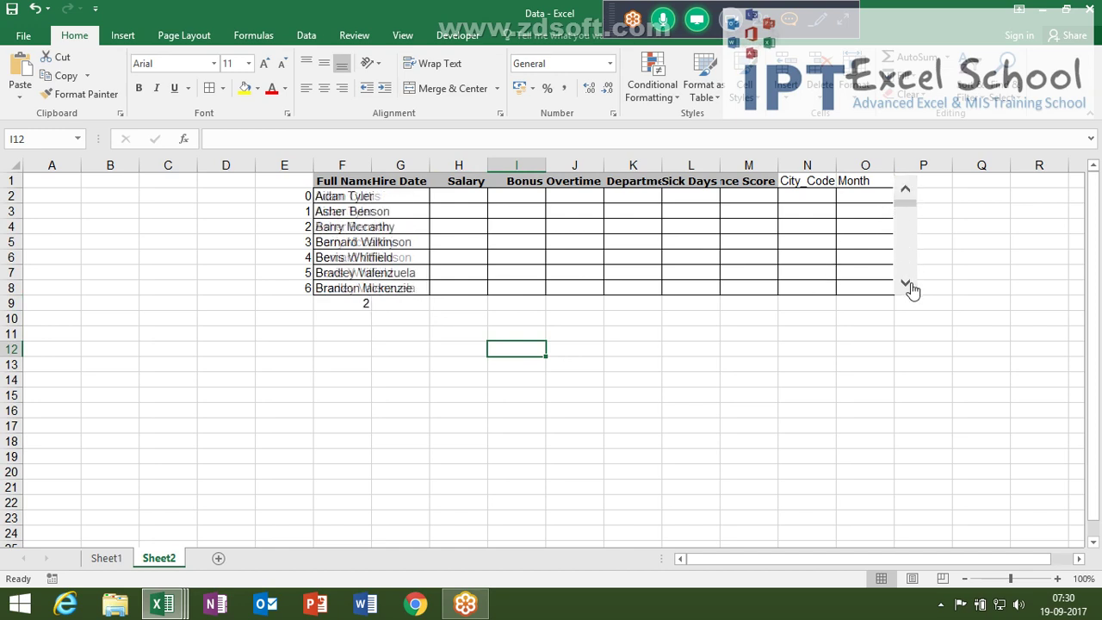
# Step: Select the F2:F8 formulas across toward column O, then scroll records until F9 reads 18
pyautogui.moveTo(327, 198)
pyautogui.mouseDown()
pyautogui.moveTo(341, 289)
pyautogui.moveTo(720, 261)
pyautogui.moveTo(873, 274)
pyautogui.mouseUp()
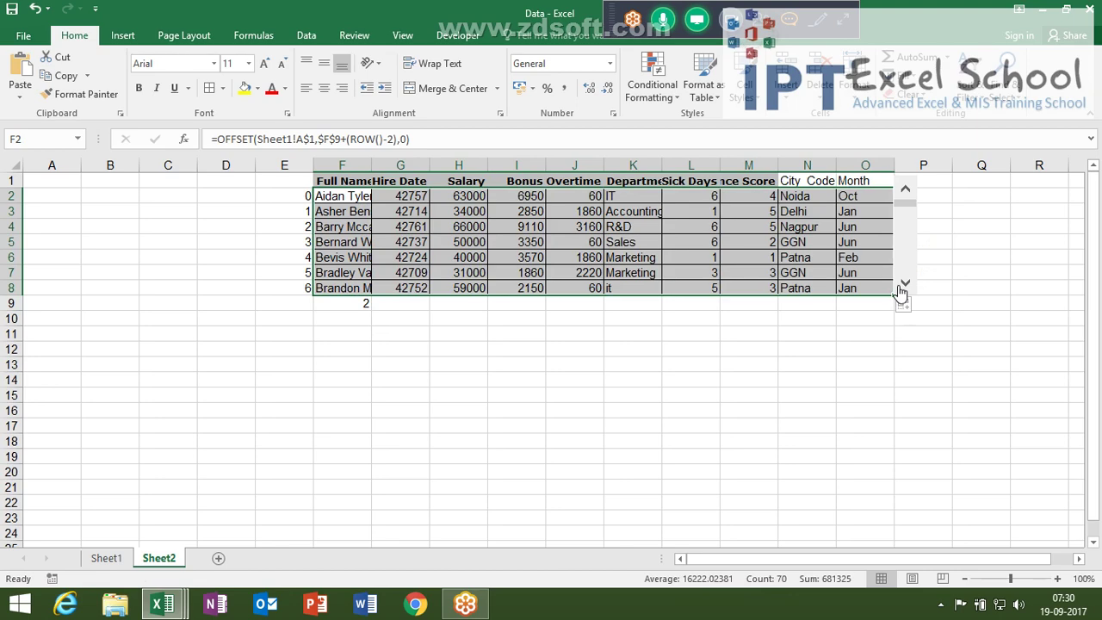
pyautogui.click(900, 292)
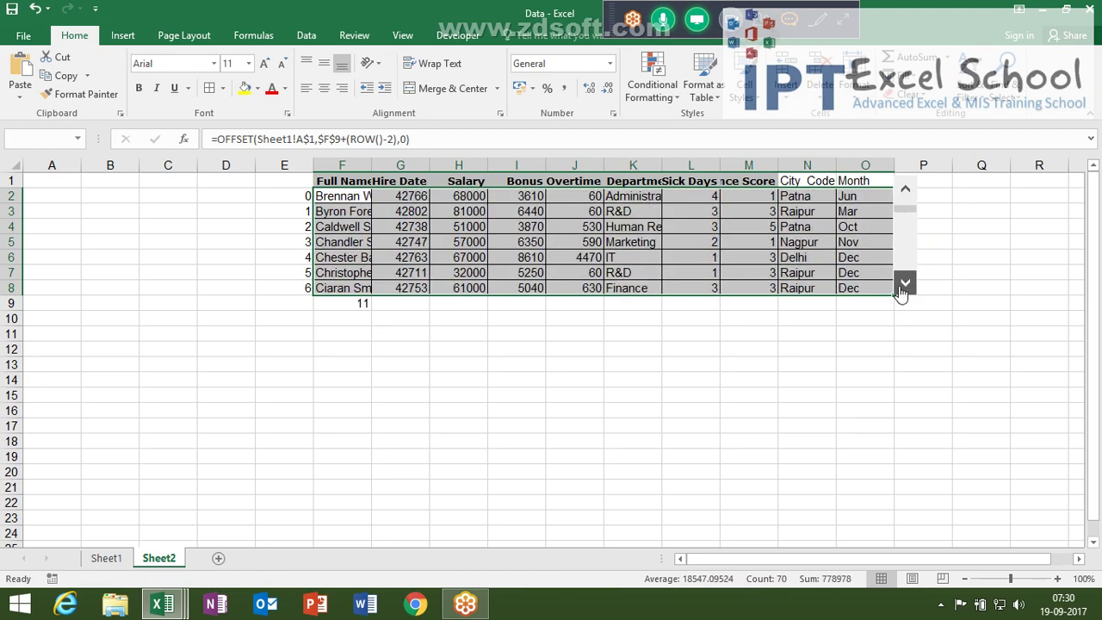
pyautogui.click(910, 193)
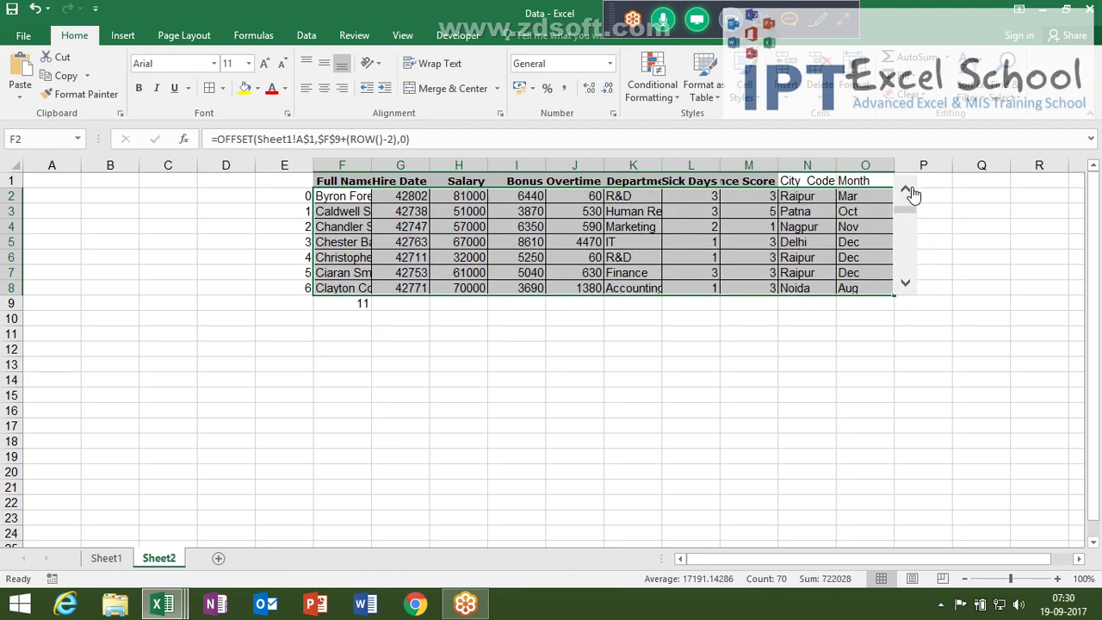
pyautogui.click(911, 193)
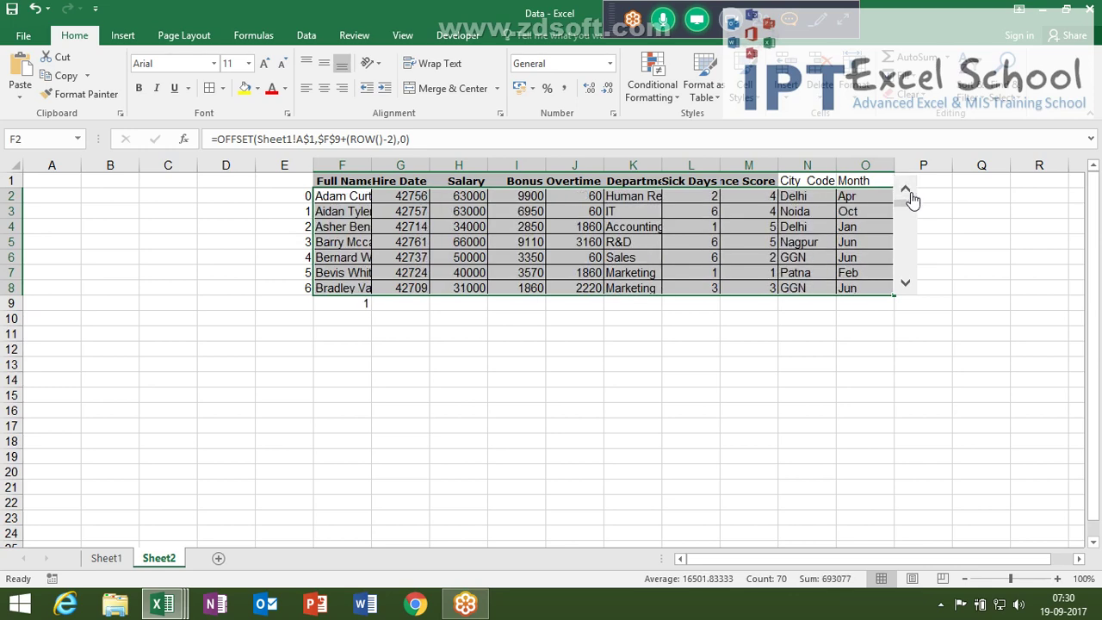
pyautogui.click(902, 286)
pyautogui.click(903, 286)
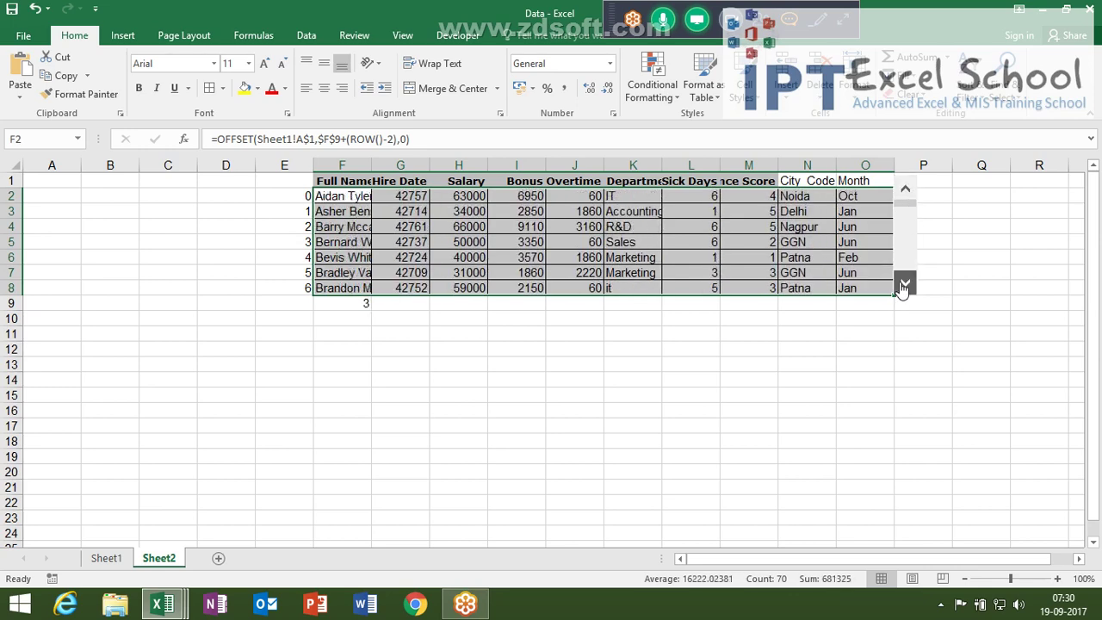
pyautogui.click(903, 286)
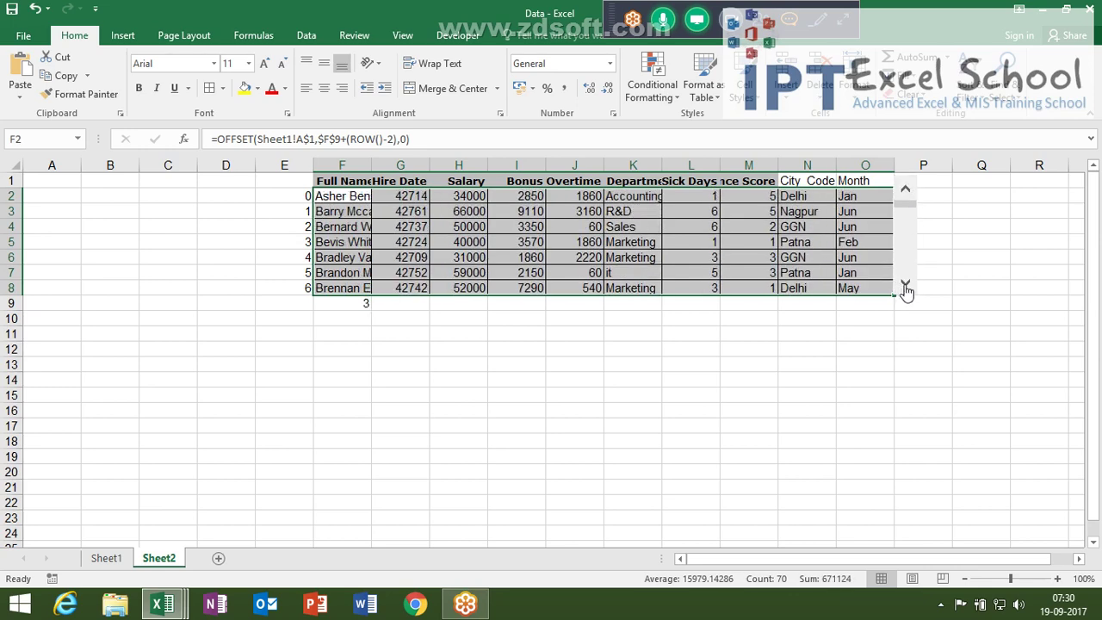
pyautogui.click(903, 285)
pyautogui.click(905, 288)
pyautogui.moveTo(905, 288); pyautogui.dragTo(906, 290)
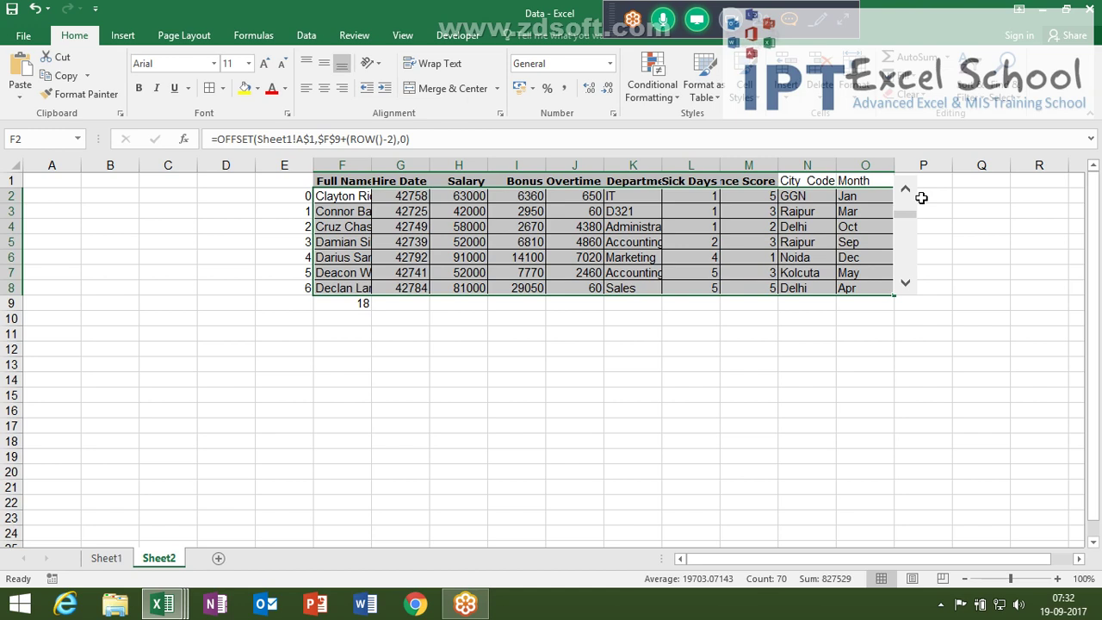
pyautogui.click(701, 256)
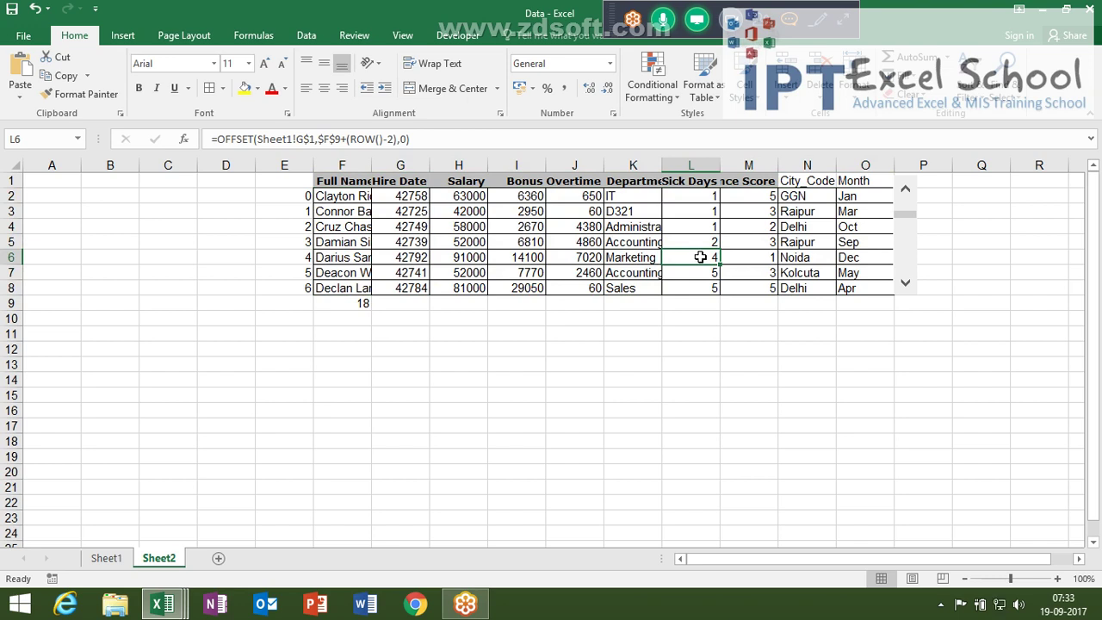
pyautogui.click(469, 368)
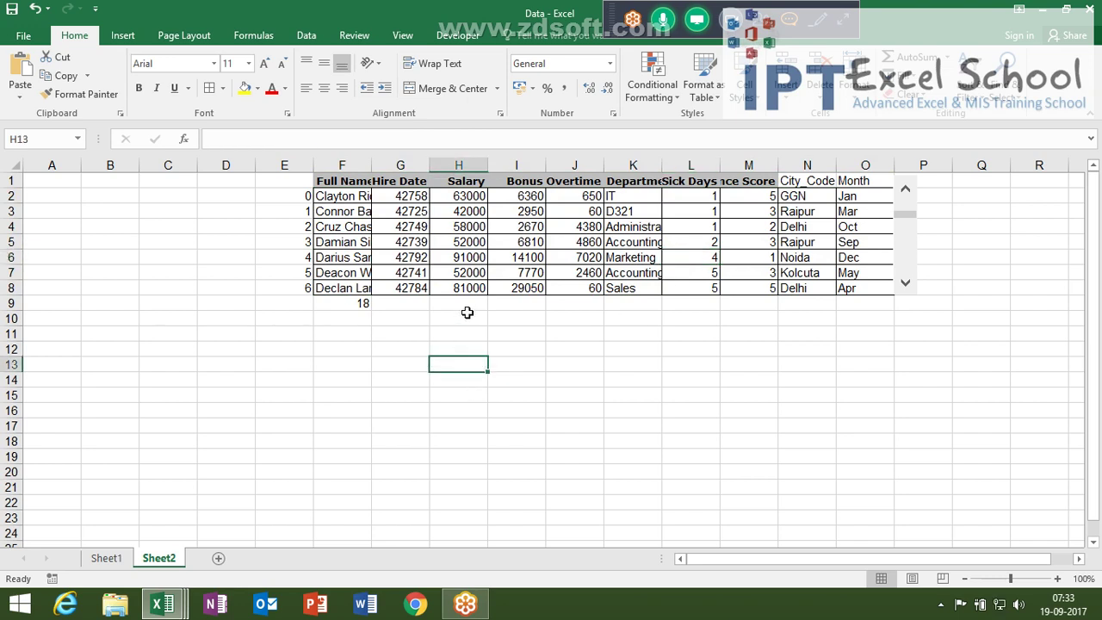
pyautogui.click(468, 317)
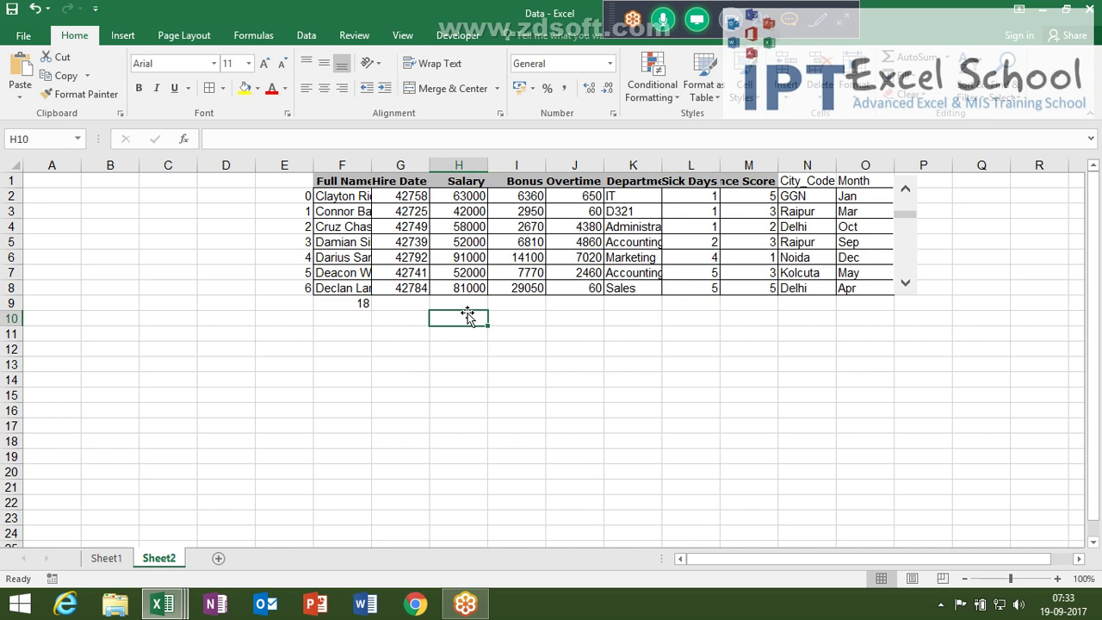
pyautogui.click(363, 196)
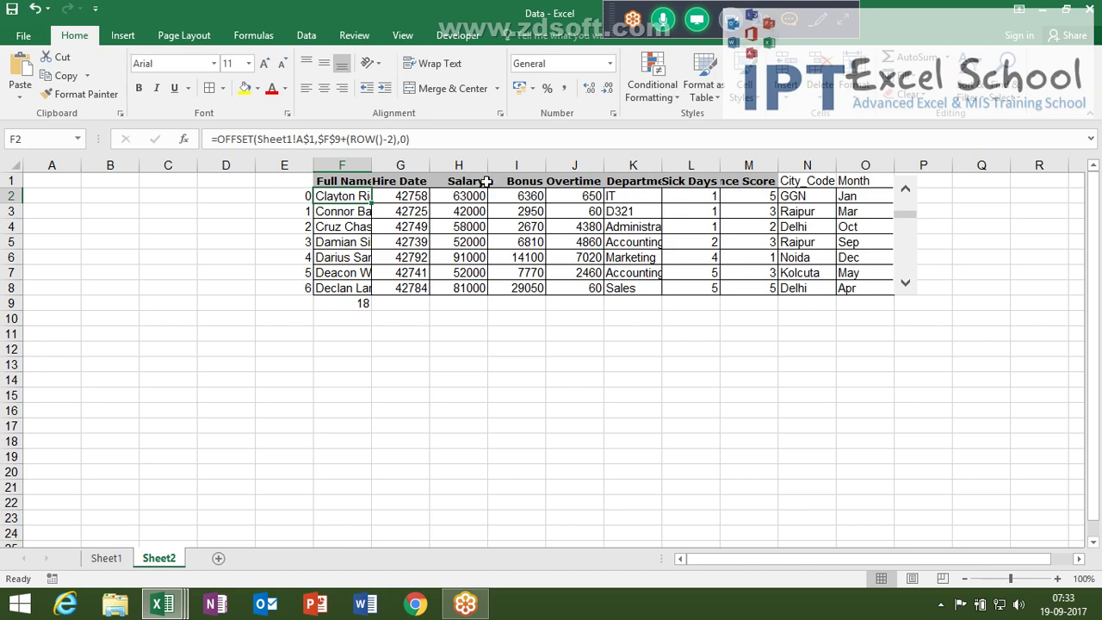
# Step: Go to Sheet1, view the Developer tab's Form Controls gallery, then close it
pyautogui.click(121, 560)
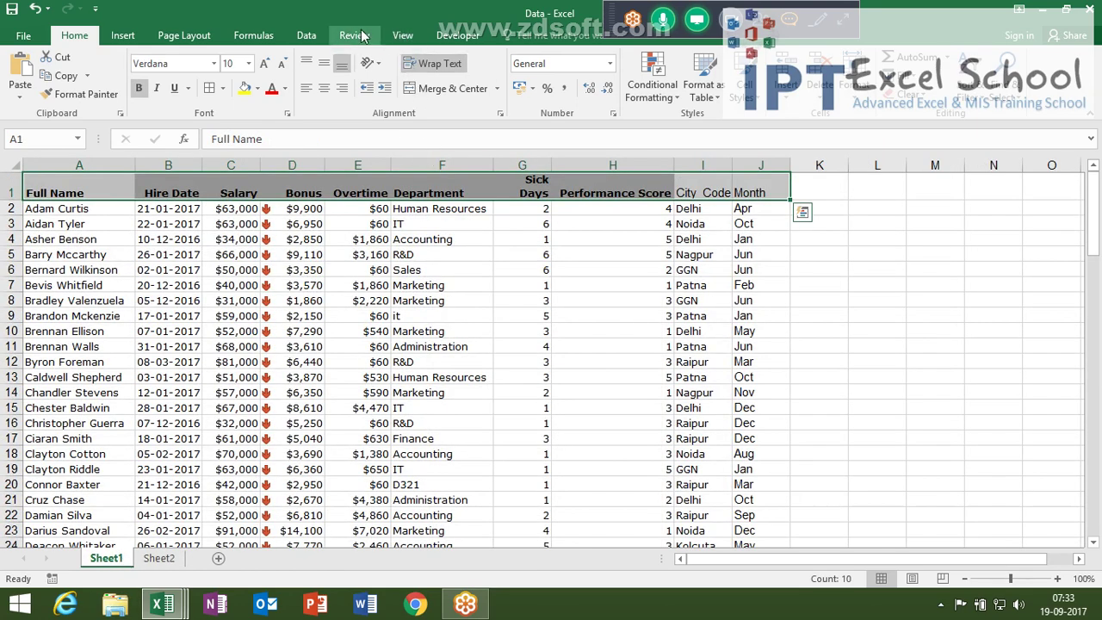
pyautogui.click(458, 36)
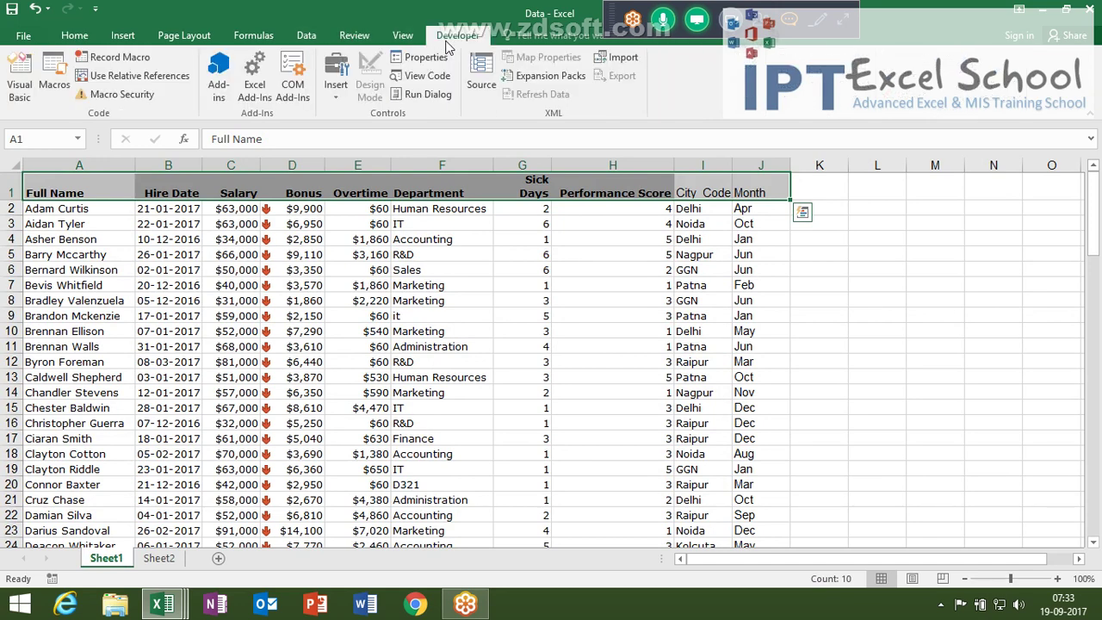
pyautogui.click(335, 93)
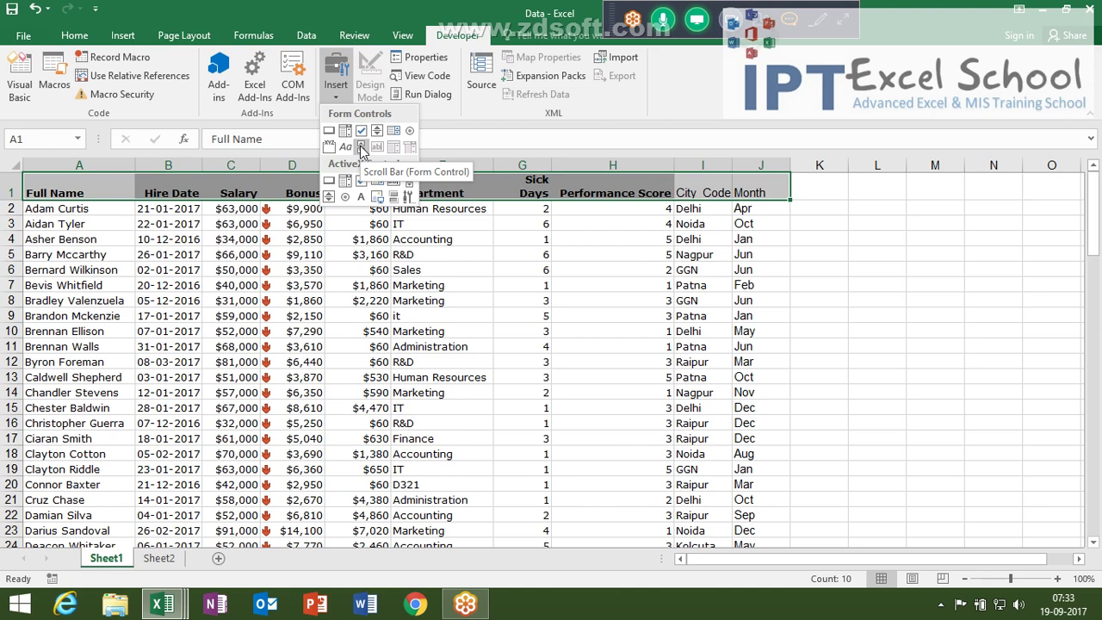
pyautogui.click(444, 128)
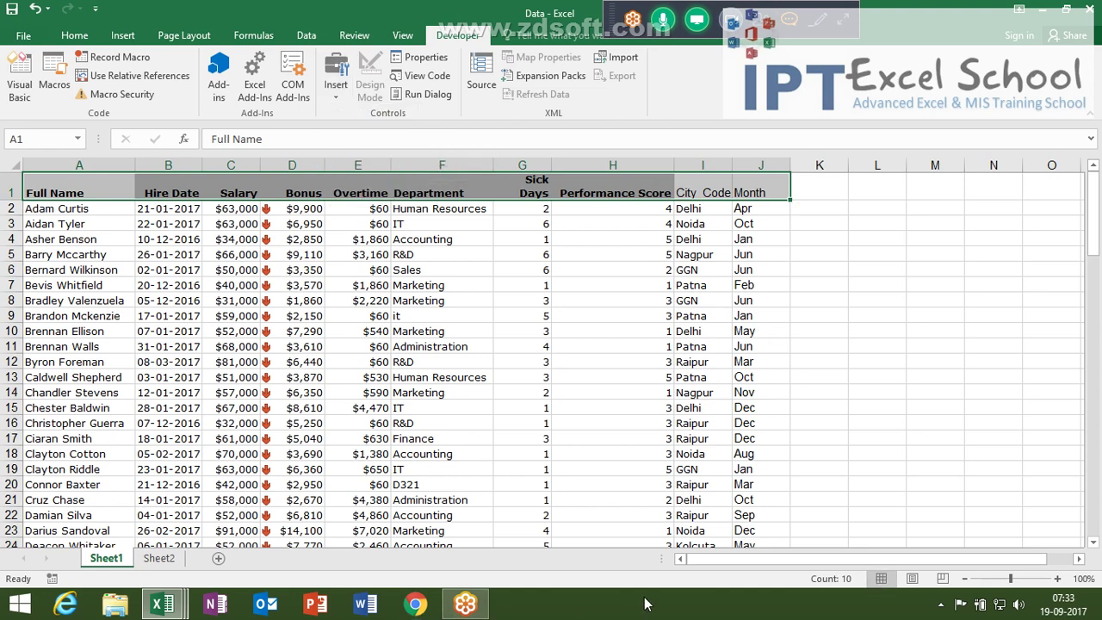
# Step: Switch from Excel to the desktop, launch Screen Recorder, and dismiss the MEGA browser window
pyautogui.hotkey('alt', 'Tab')
pyautogui.hotkey('alt', 'Tab')
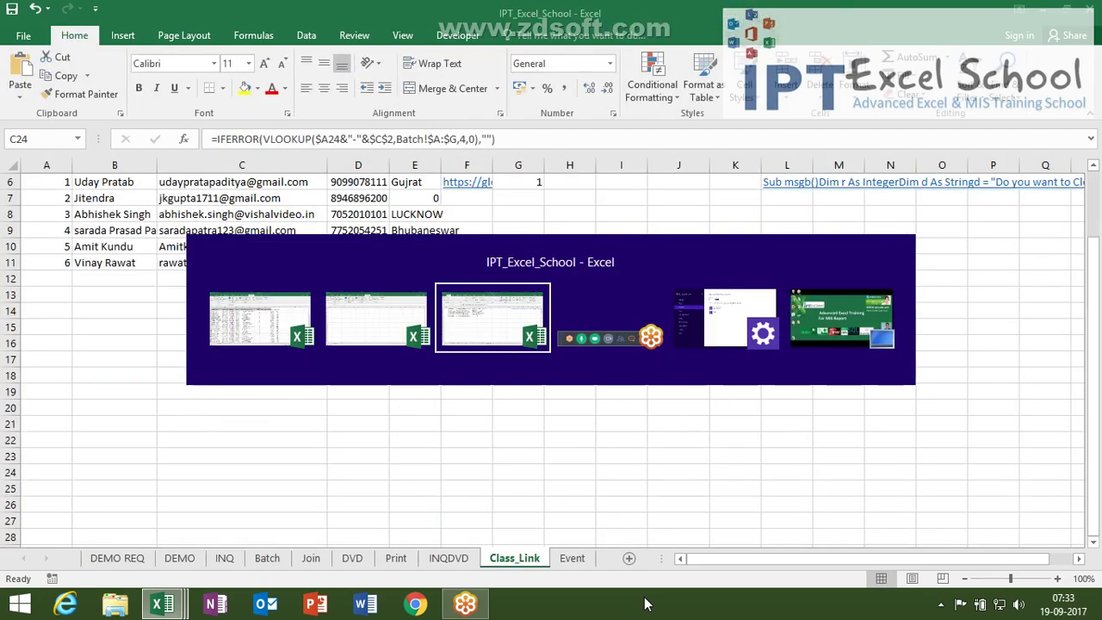
pyautogui.hotkey('alt', 'Tab')
pyautogui.hotkey('alt', 'Tab')
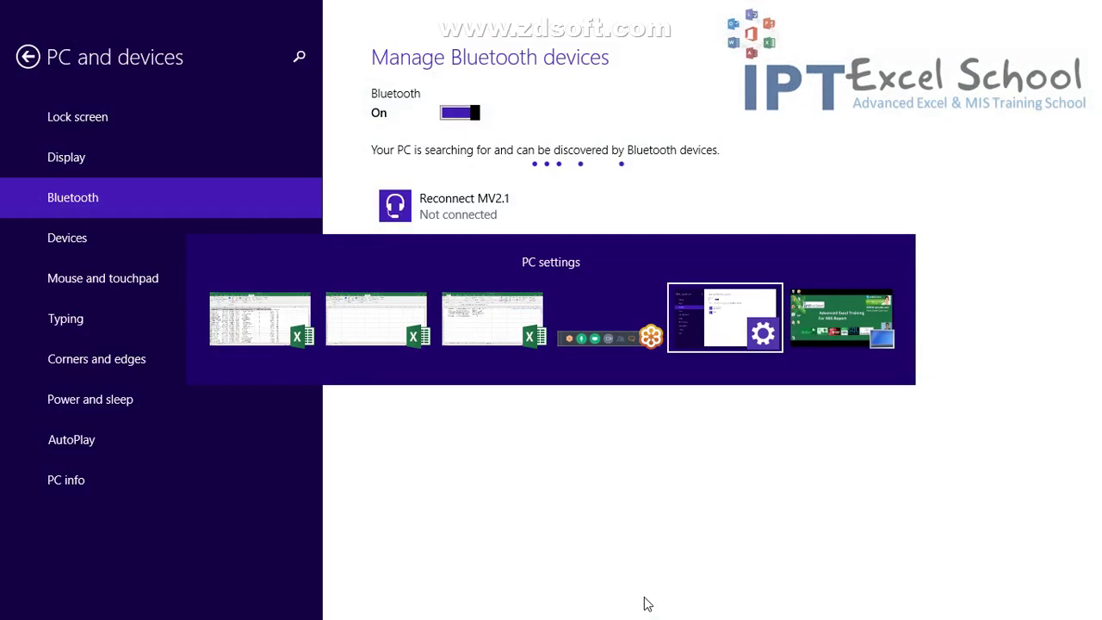
pyautogui.hotkey('alt', 'Tab')
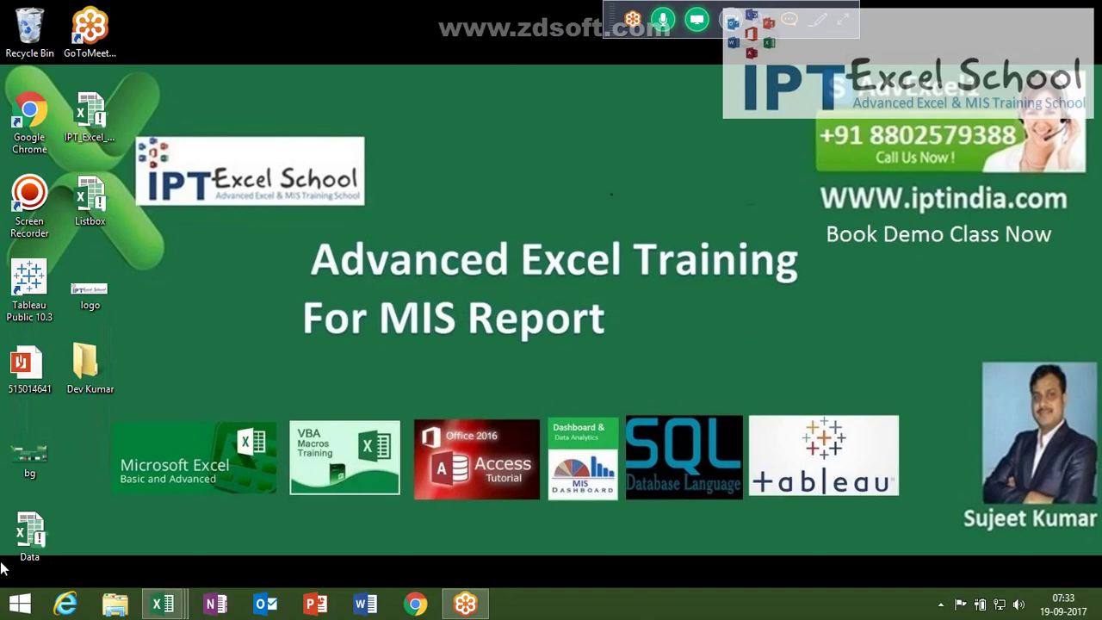
pyautogui.click(40, 231)
pyautogui.doubleClick(41, 231)
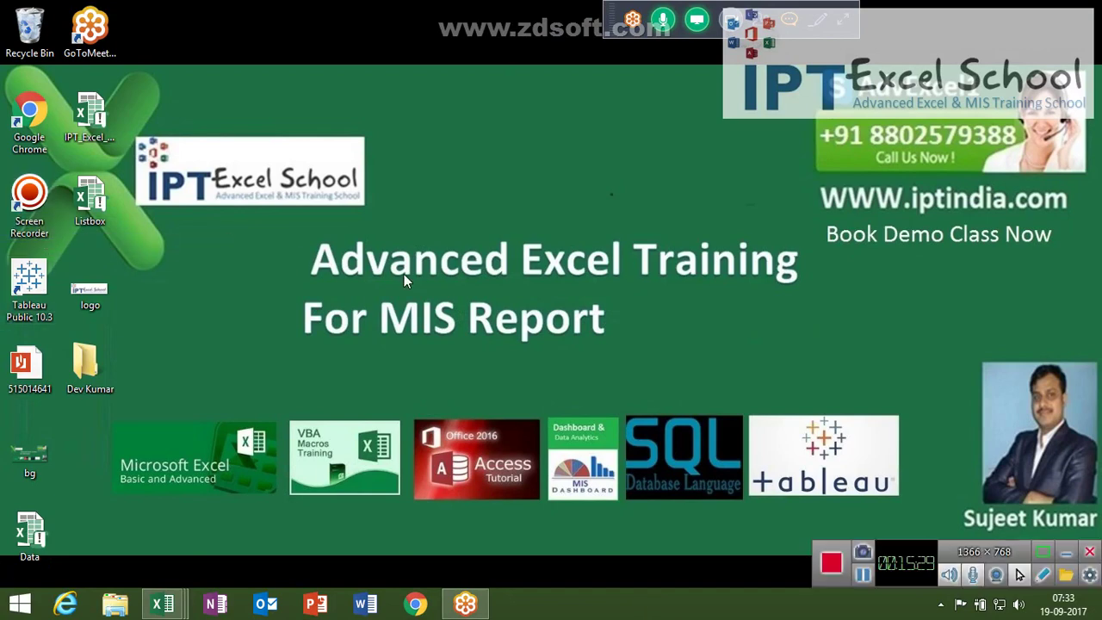
pyautogui.click(863, 576)
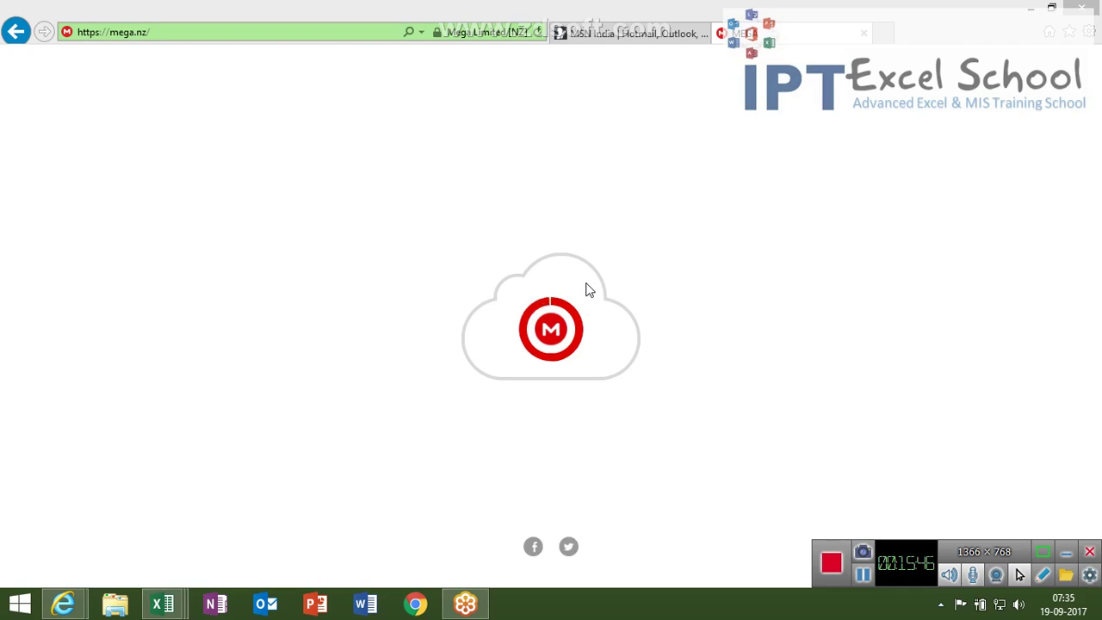
pyautogui.press('super+d')
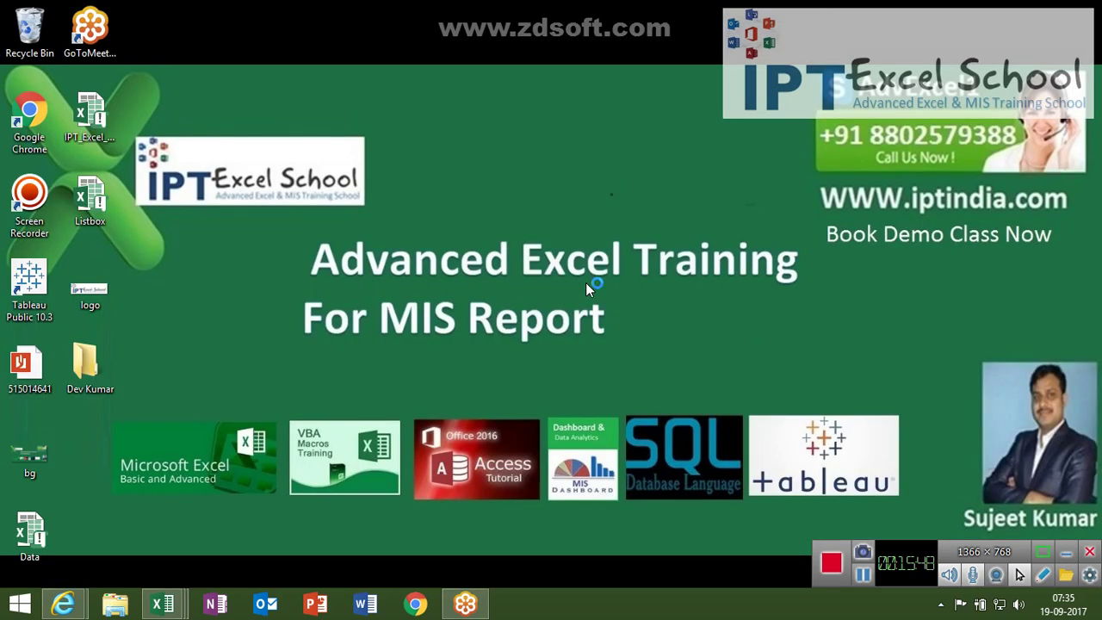
pyautogui.press('s')
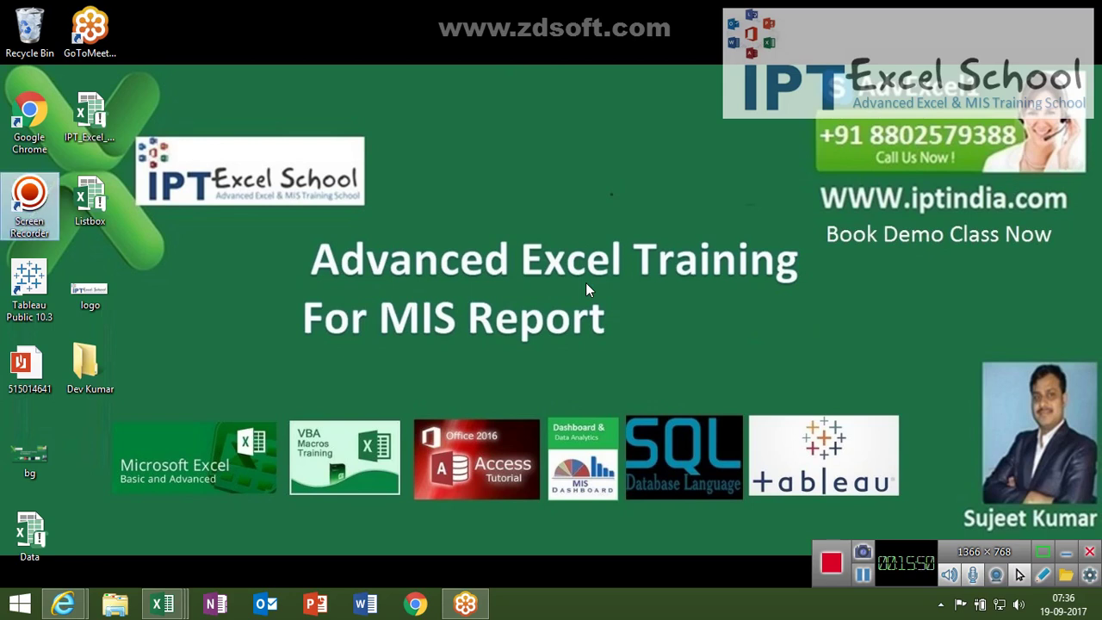